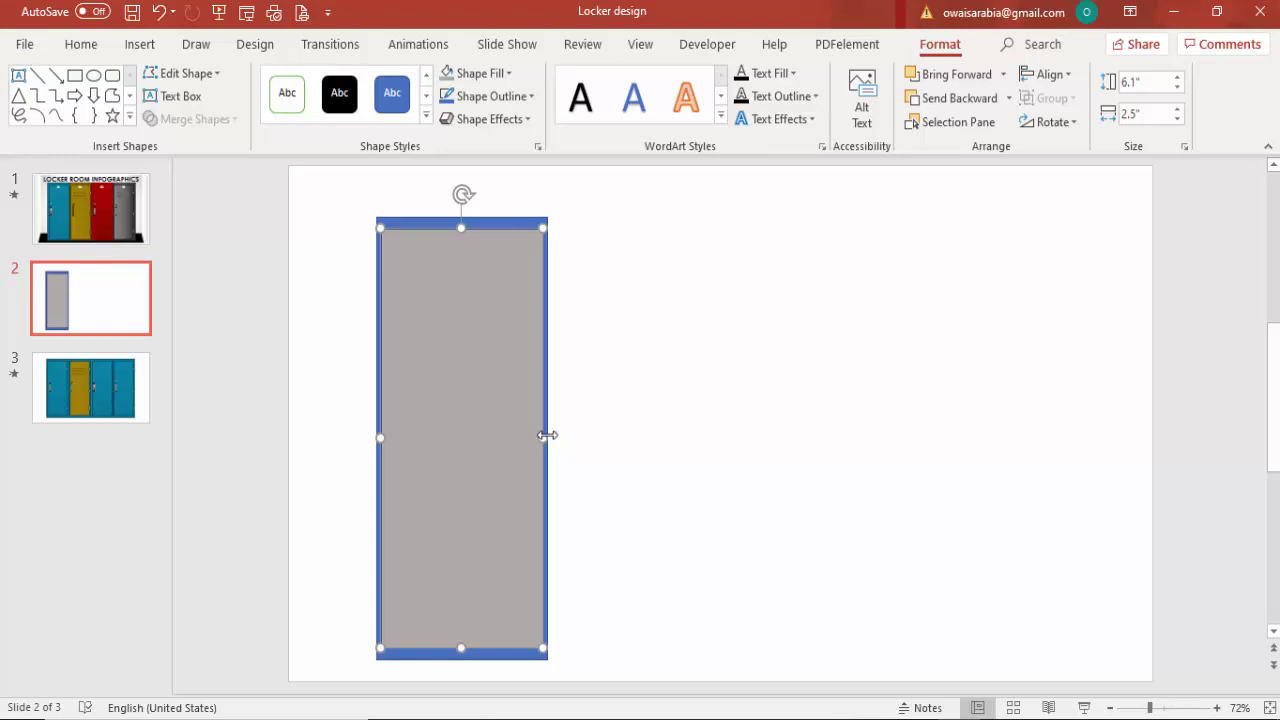
Step: Undo an accidental resize of the grey inner panel and nudge it slightly upward
{"action": "left_click_drag", "start_coordinate": [545, 436], "coordinate": [540, 432]}
{"action": "key", "text": "ctrl+z"}
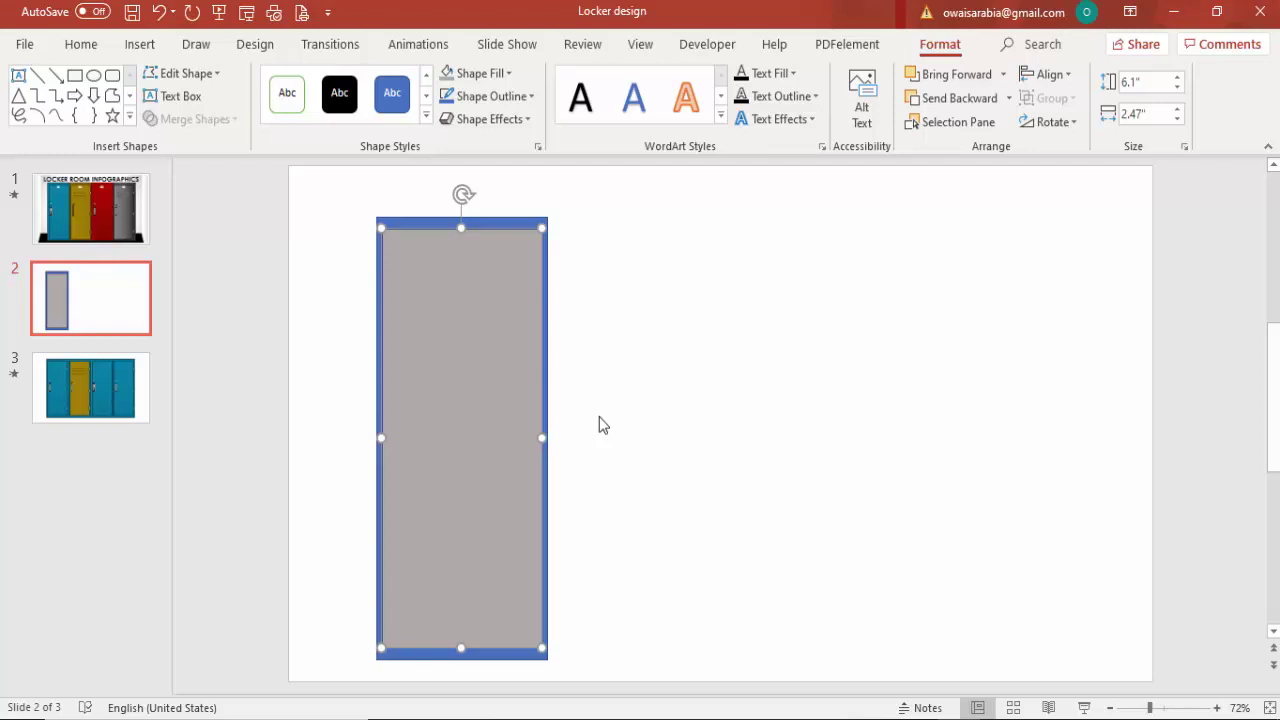
{"action": "key", "text": "ctrl+Up"}
{"action": "key", "text": "ctrl+Up"}
{"action": "key", "text": "ctrl+Up"}
{"action": "key", "text": "ctrl+Up"}
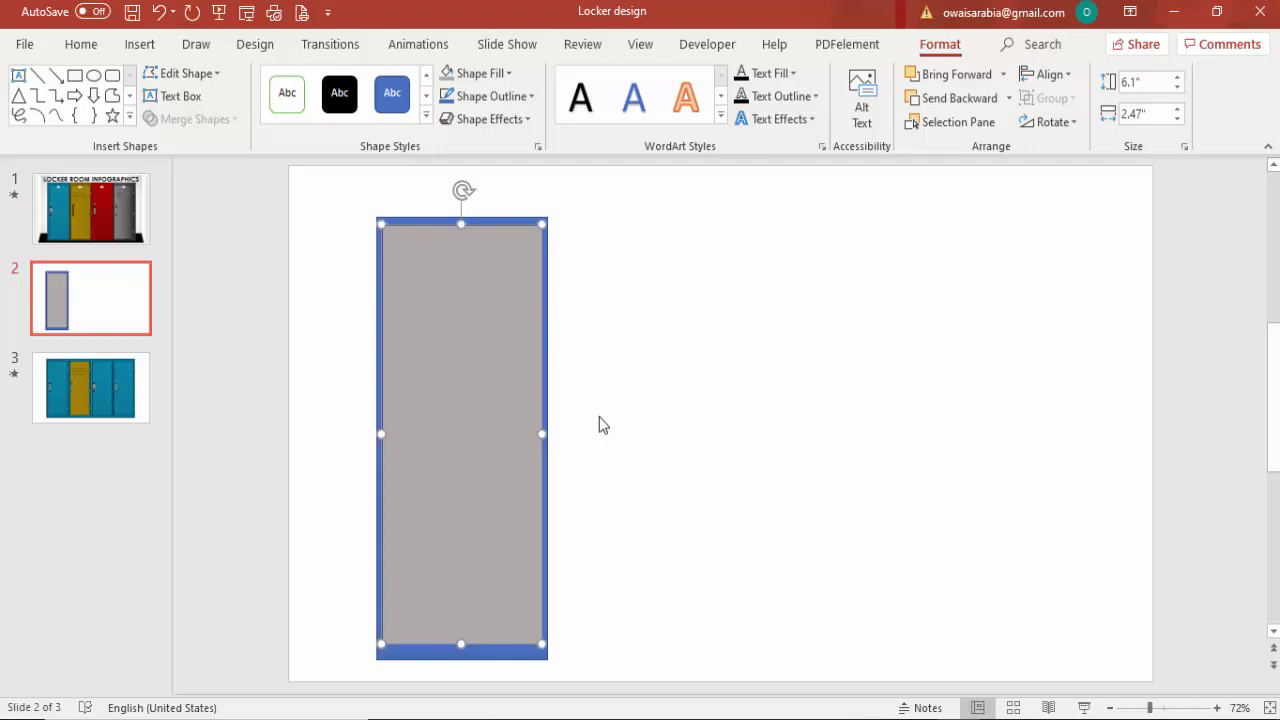
Step: Reselect the grey inner panel and bring up its shortcut menu
{"action": "left_click", "coordinate": [600, 425]}
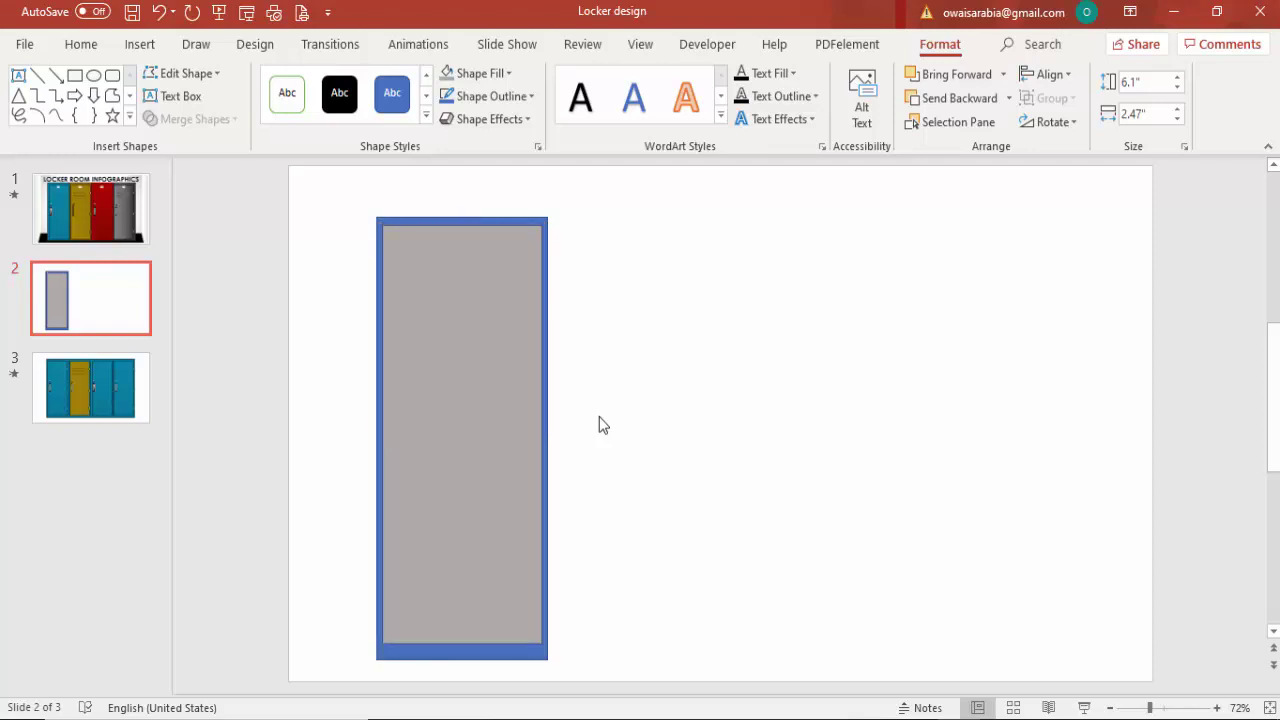
{"action": "left_click", "coordinate": [510, 281]}
{"action": "left_click", "coordinate": [449, 396]}
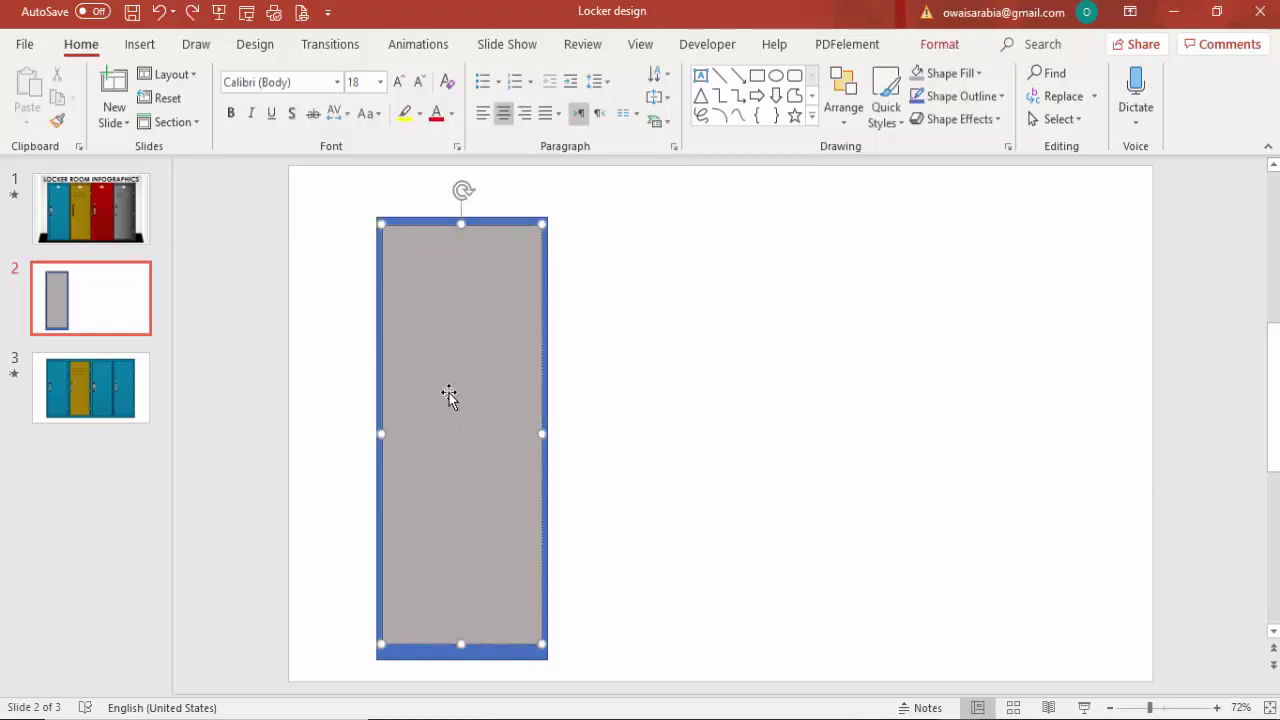
{"action": "right_click", "coordinate": [449, 396]}
Step: Give the inner panel a gradient fill with two stops, both Dark Red
{"action": "left_click", "coordinate": [530, 680]}
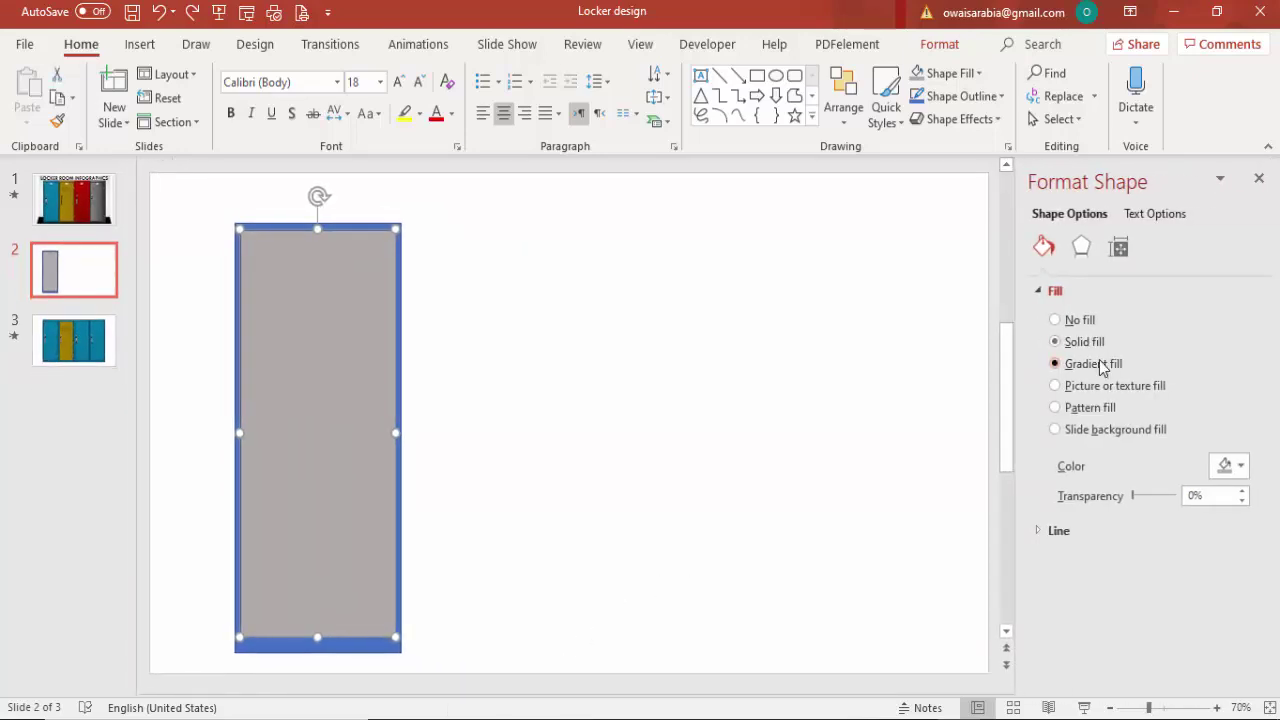
{"action": "left_click", "coordinate": [1101, 367]}
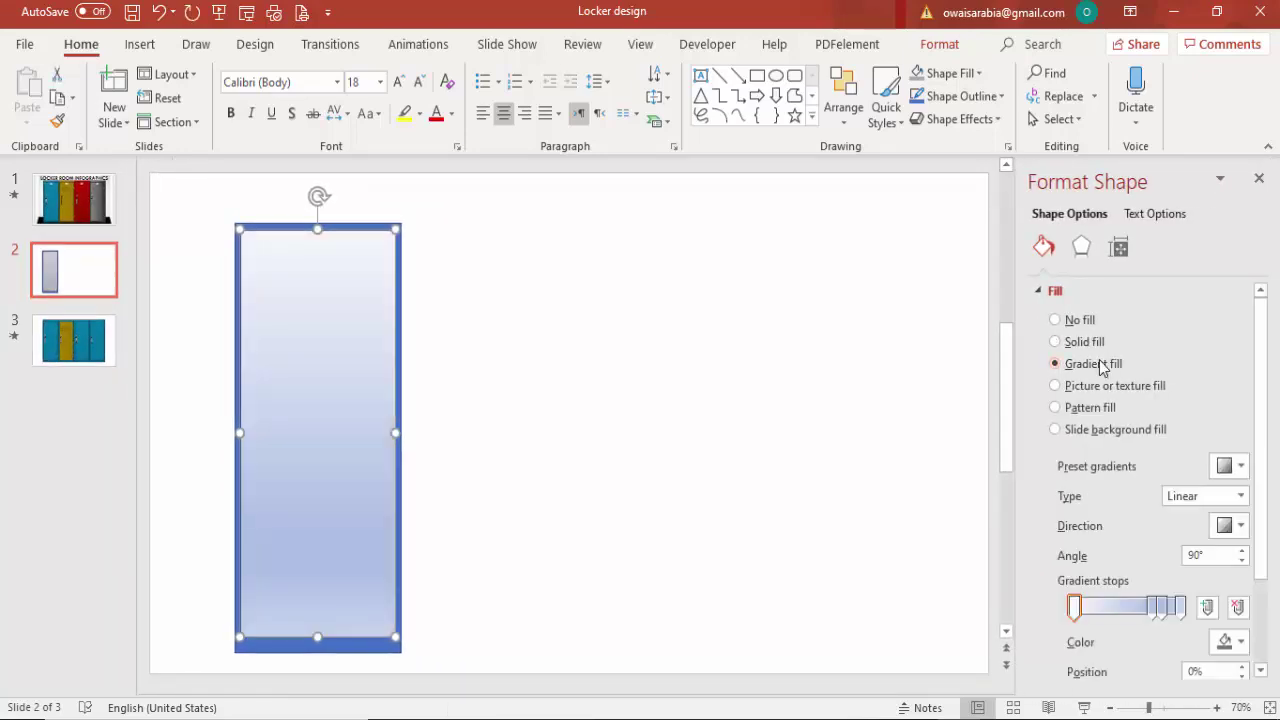
{"action": "left_click", "coordinate": [1238, 608]}
{"action": "left_click", "coordinate": [1238, 608]}
{"action": "left_click", "coordinate": [1181, 607]}
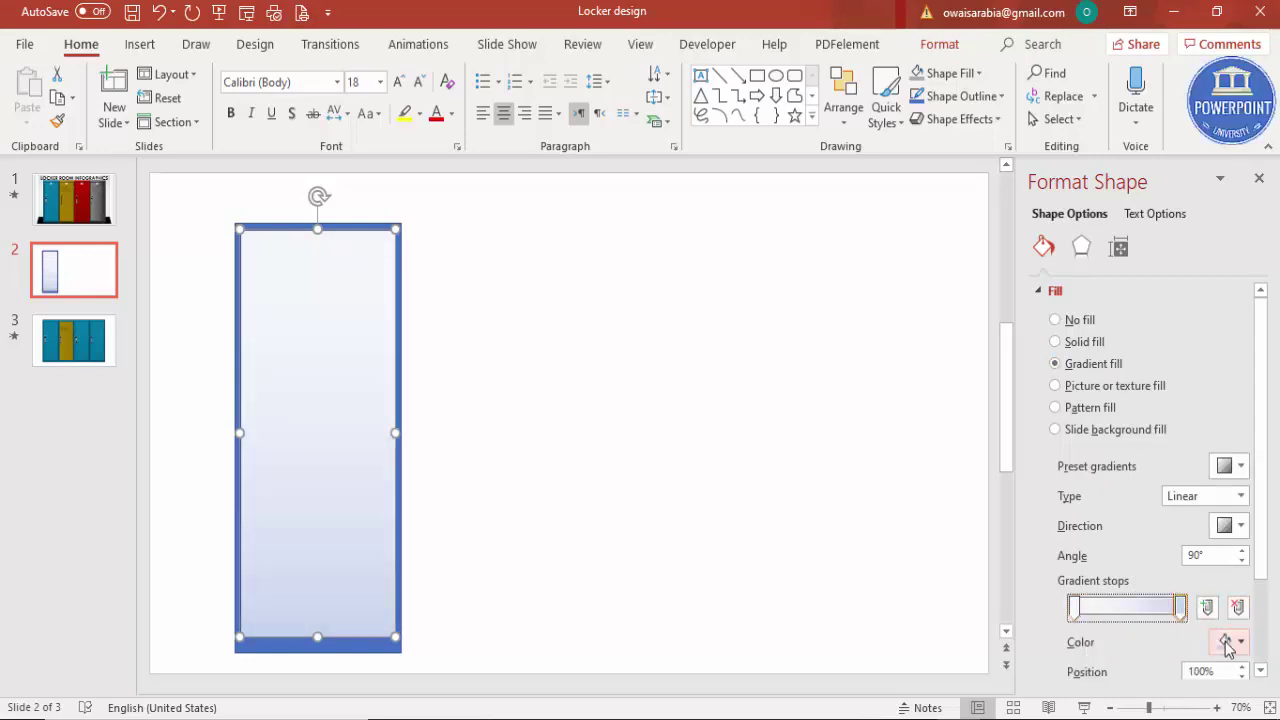
{"action": "left_click", "coordinate": [1228, 645]}
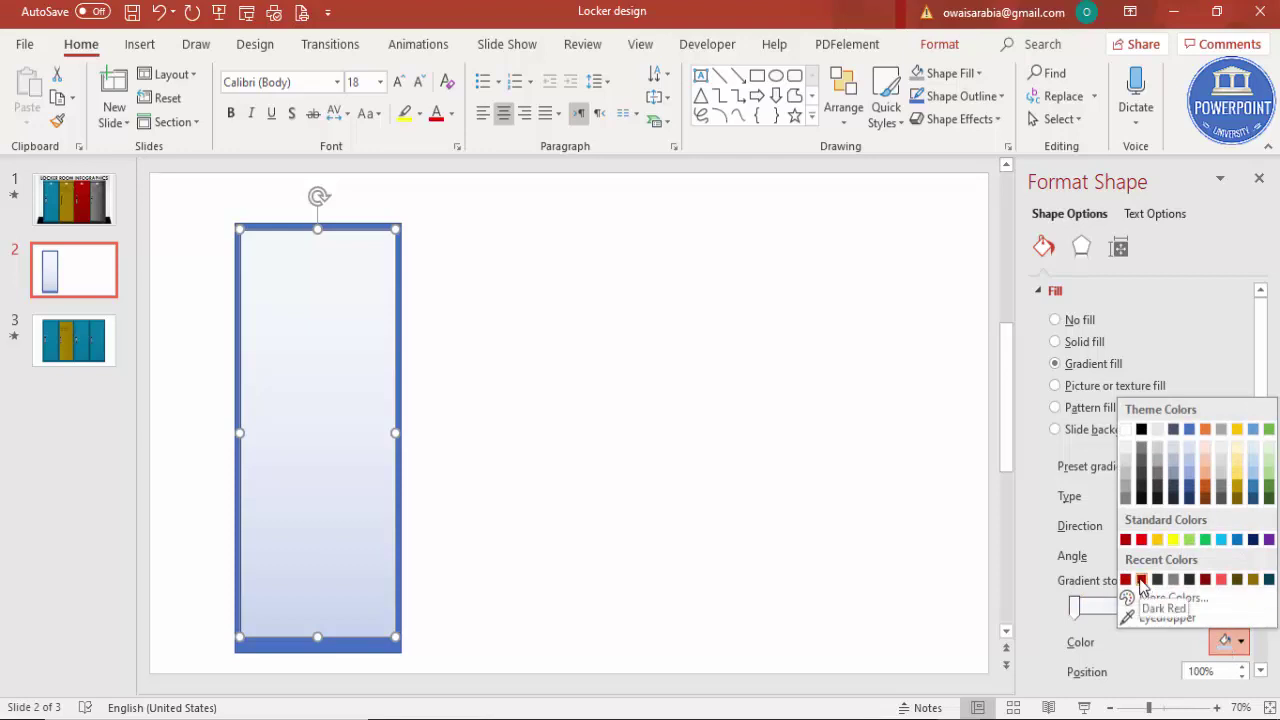
{"action": "left_click", "coordinate": [1139, 581]}
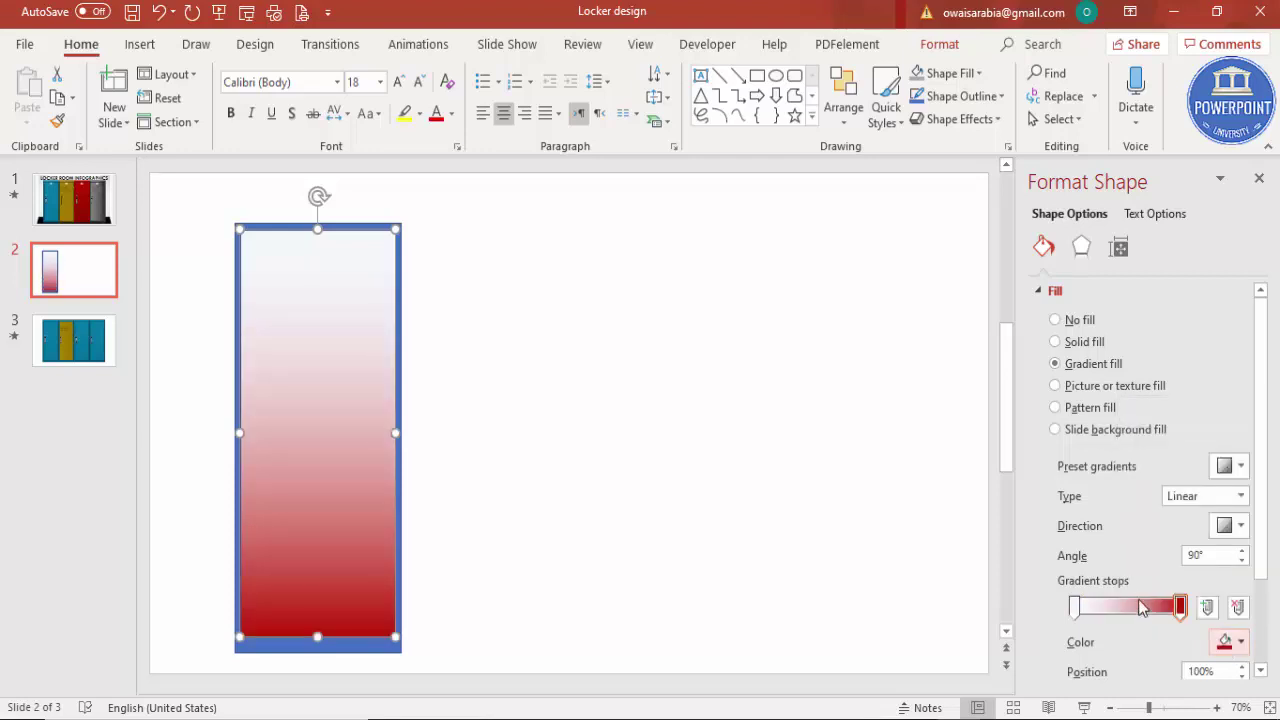
{"action": "left_click", "coordinate": [1075, 607]}
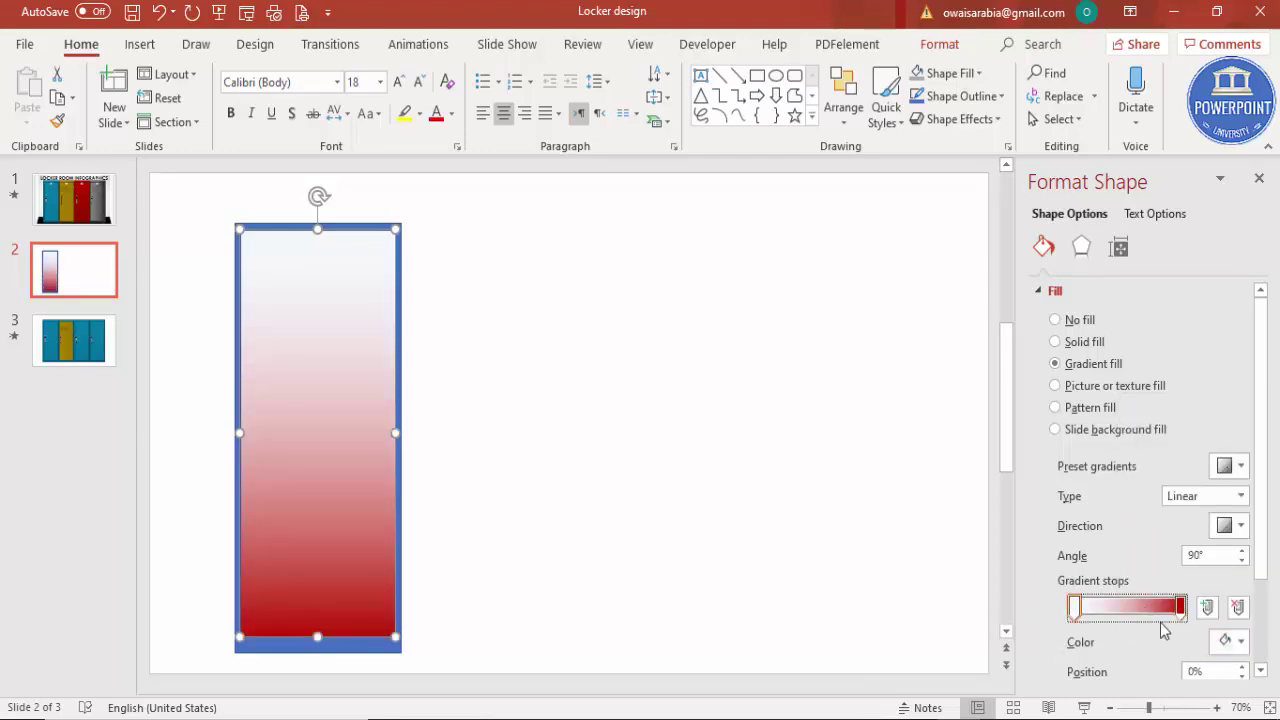
{"action": "left_click", "coordinate": [1241, 643]}
{"action": "left_click", "coordinate": [1139, 581]}
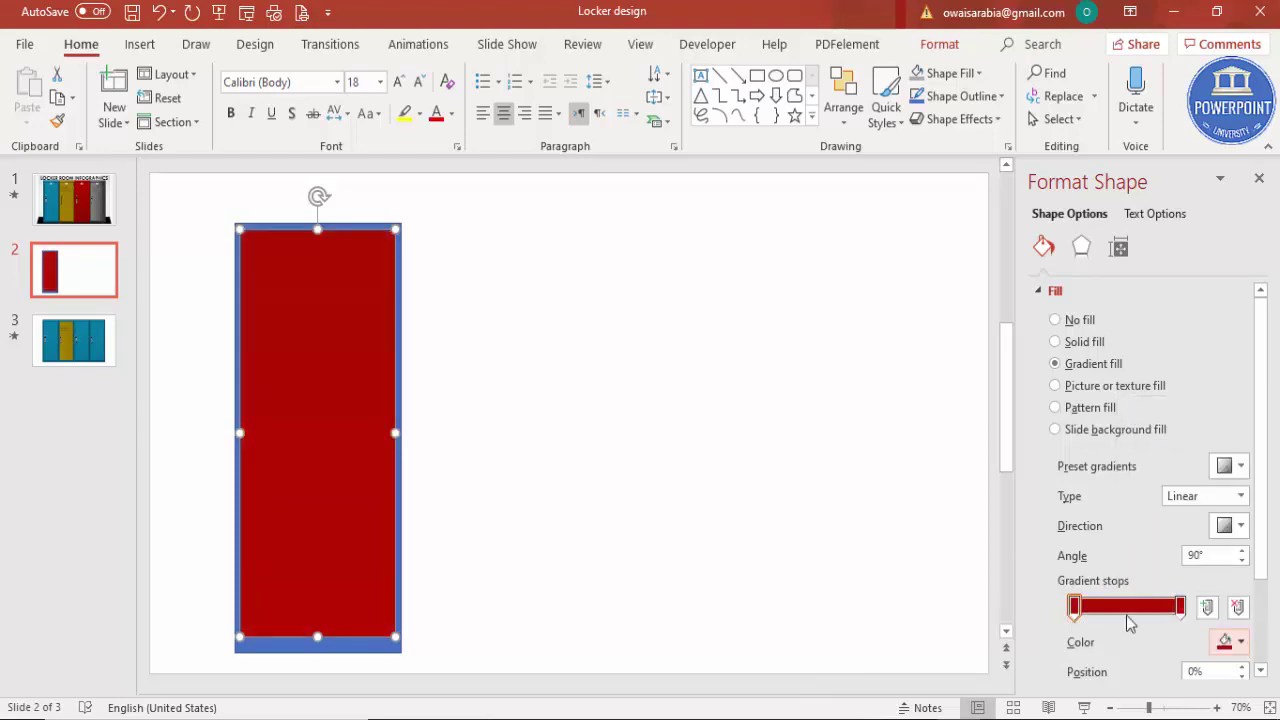
Step: Set the panel's gradient direction so the angle is 180°
{"action": "left_click", "coordinate": [1230, 527]}
{"action": "left_click", "coordinate": [1133, 605]}
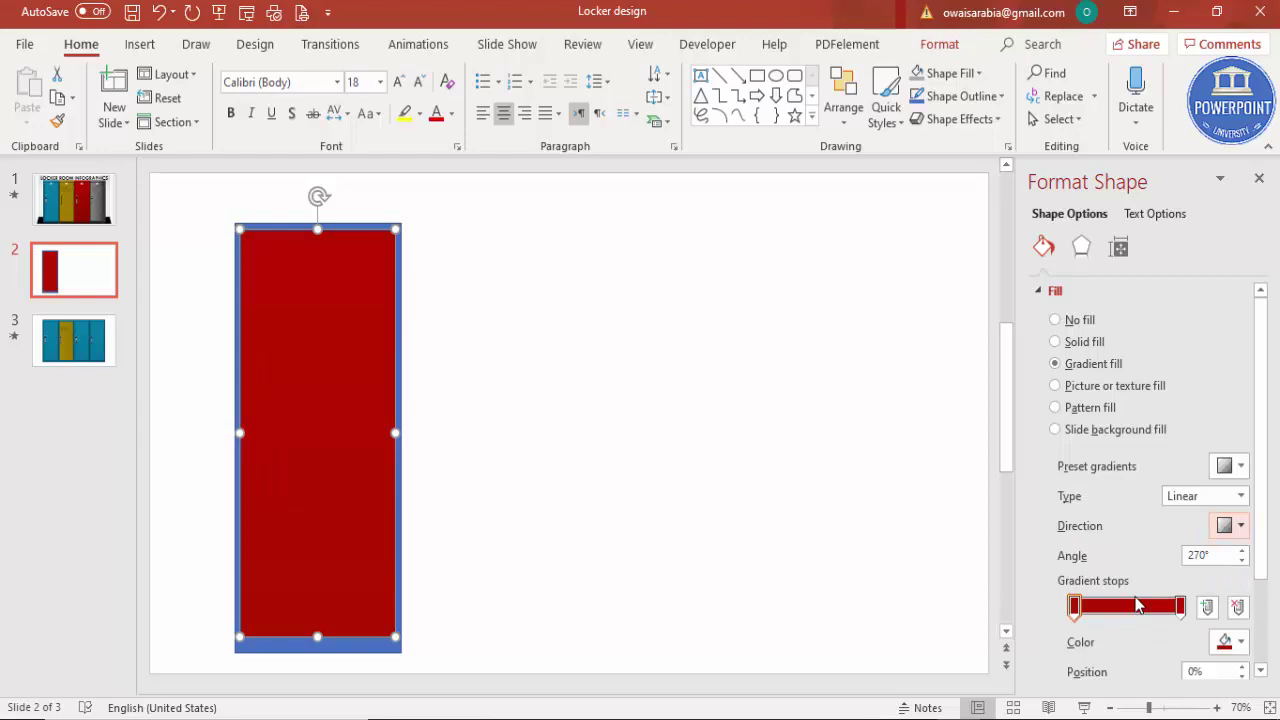
{"action": "left_click", "coordinate": [1232, 527]}
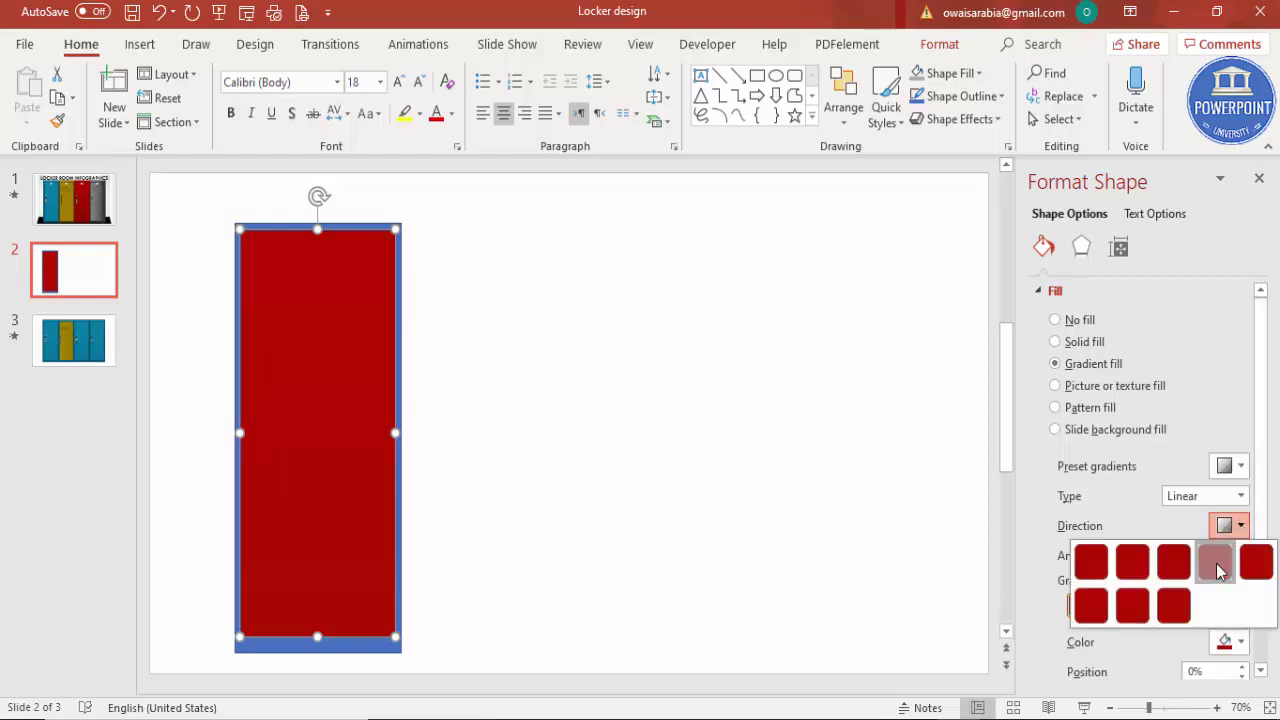
{"action": "left_click", "coordinate": [1210, 565]}
{"action": "left_click", "coordinate": [1240, 526]}
{"action": "left_click", "coordinate": [1248, 569]}
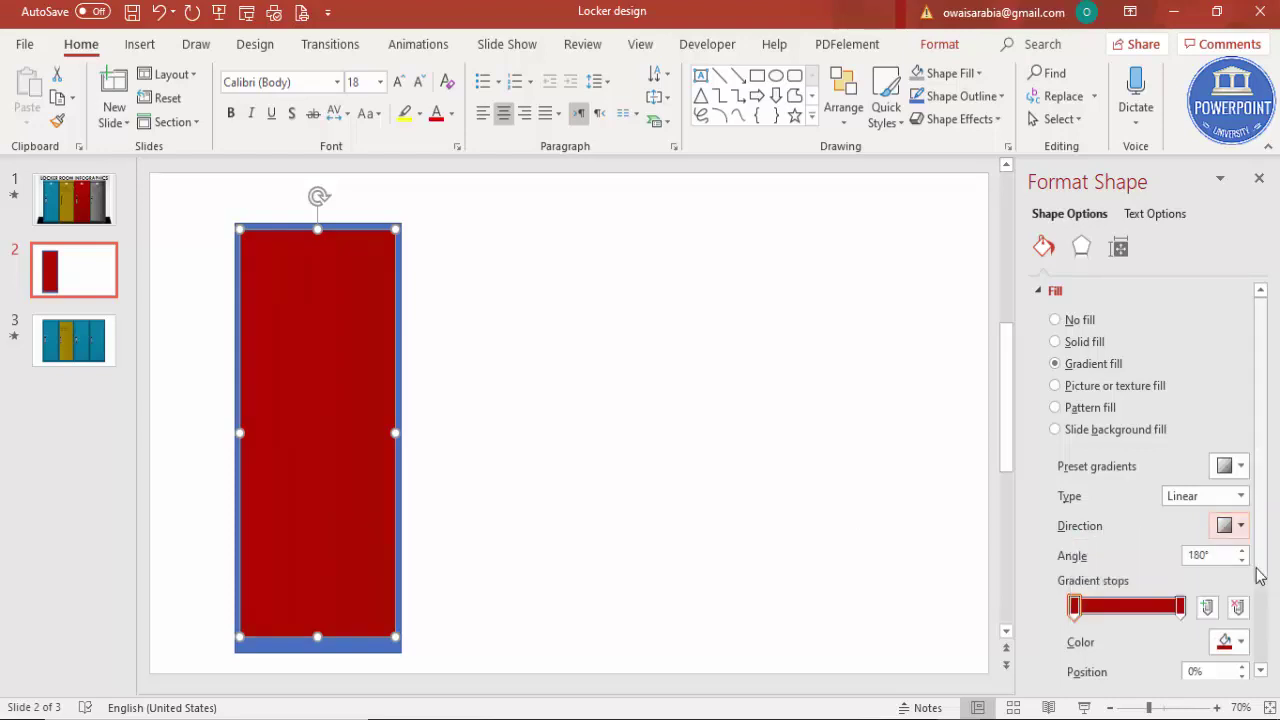
{"action": "left_click", "coordinate": [434, 490]}
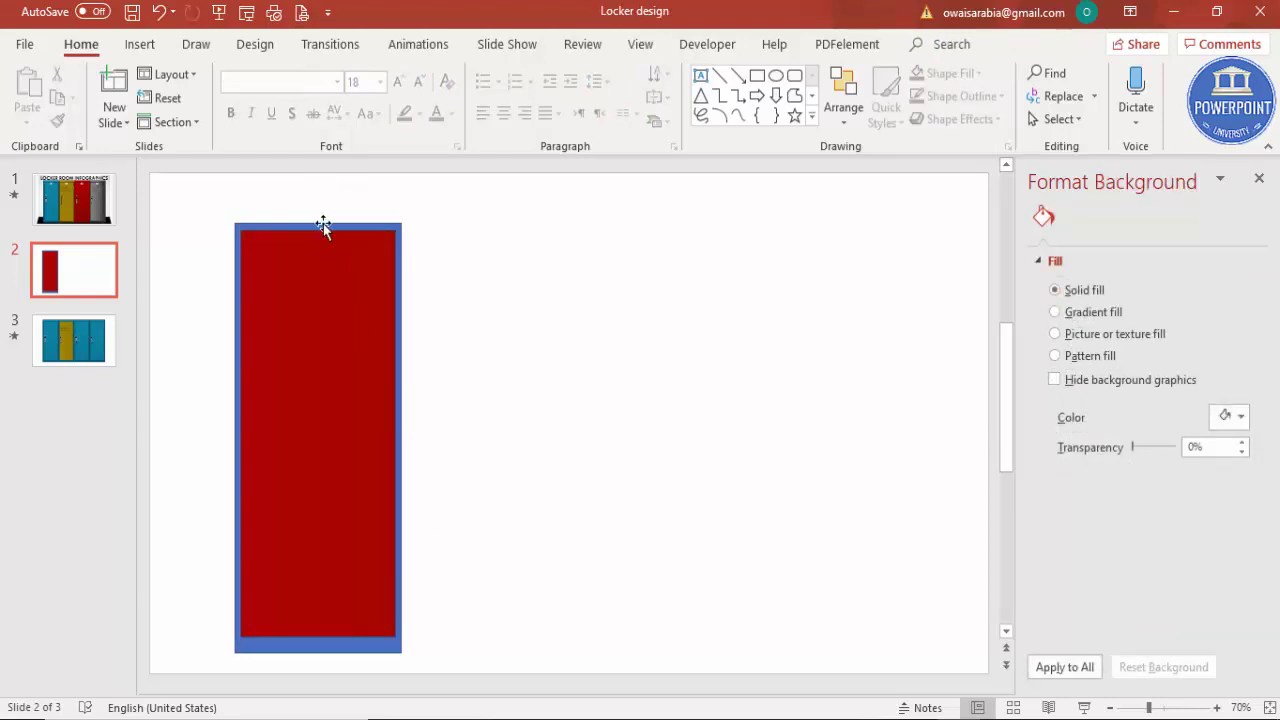
Step: Move the red panel beside the blue frame and give the frame the red gradient fill
{"action": "left_click", "coordinate": [342, 345]}
{"action": "left_click_drag", "start_coordinate": [331, 360], "coordinate": [510, 359]}
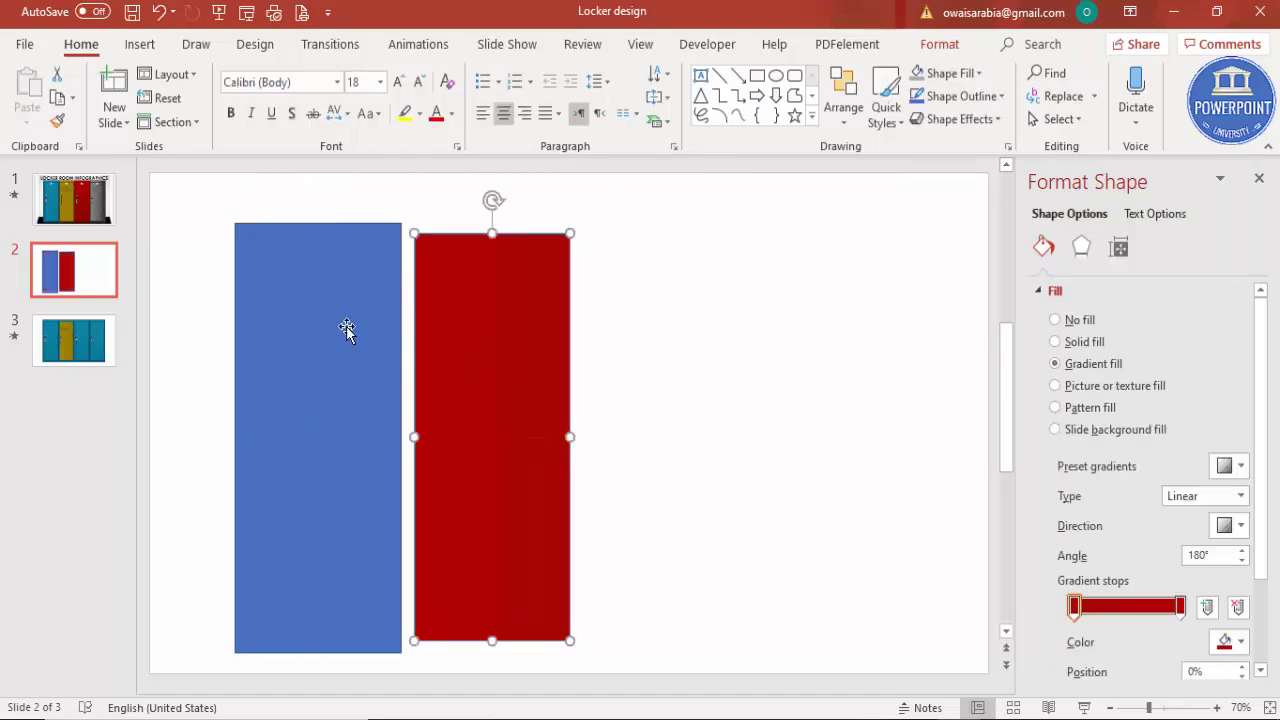
{"action": "left_click", "coordinate": [346, 326]}
{"action": "left_click", "coordinate": [1095, 365]}
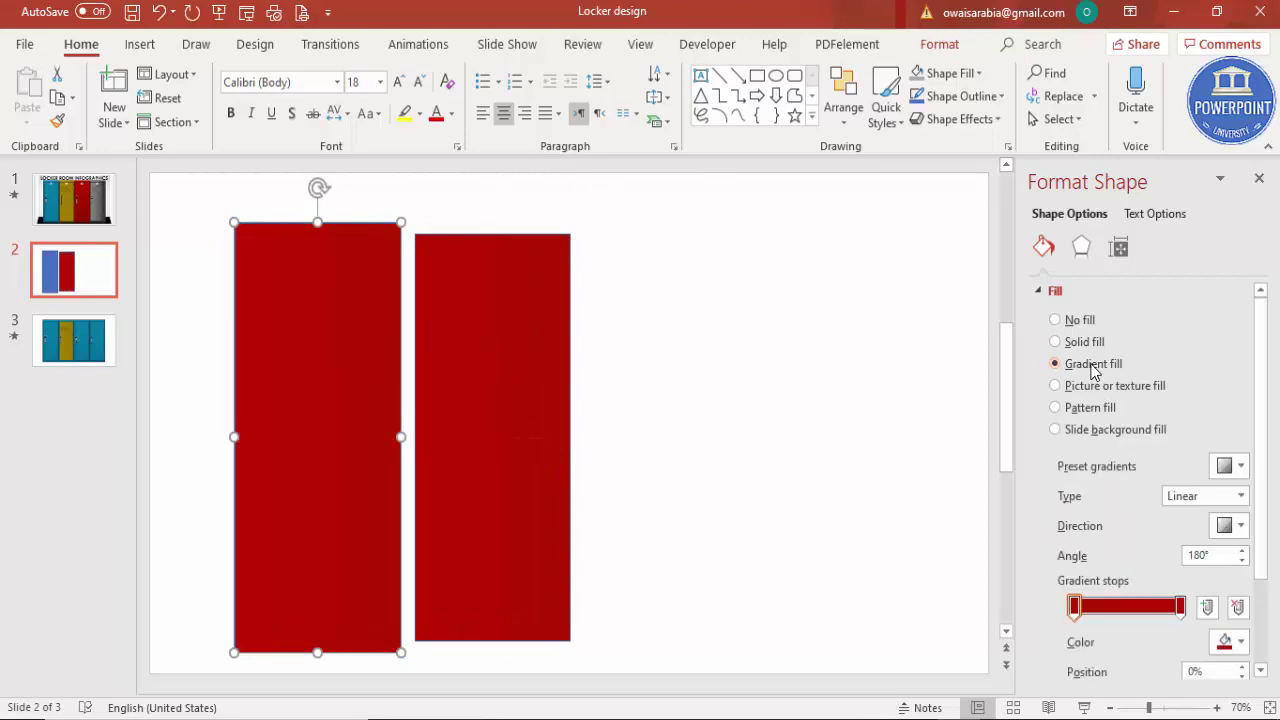
Step: Outline the left frame in a custom dark red, RGB 126/15/0
{"action": "left_click", "coordinate": [937, 45]}
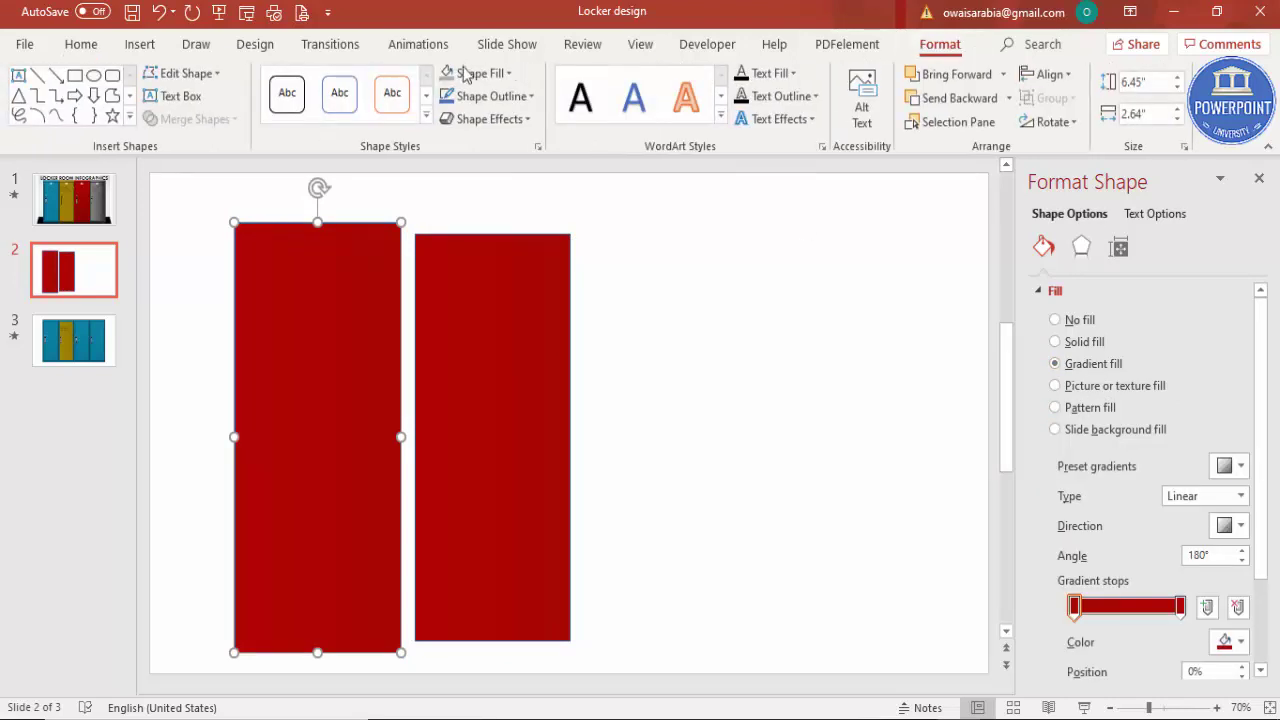
{"action": "left_click", "coordinate": [513, 100]}
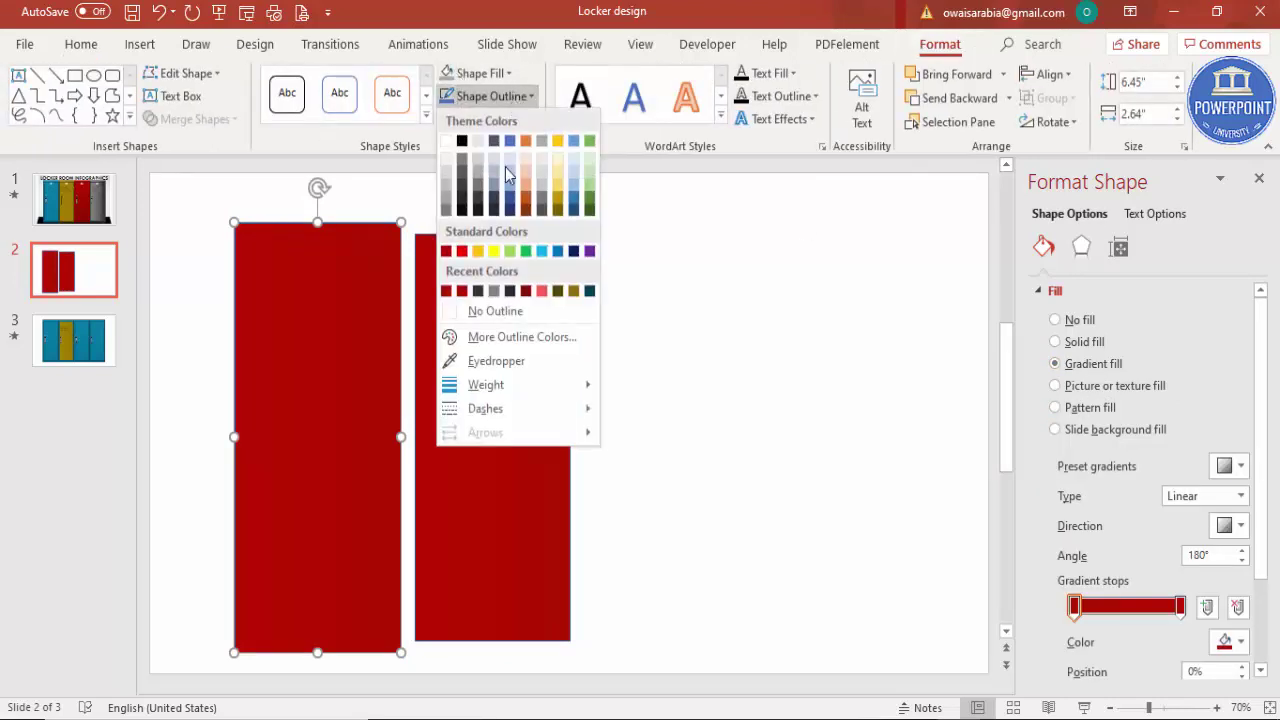
{"action": "left_click", "coordinate": [446, 291]}
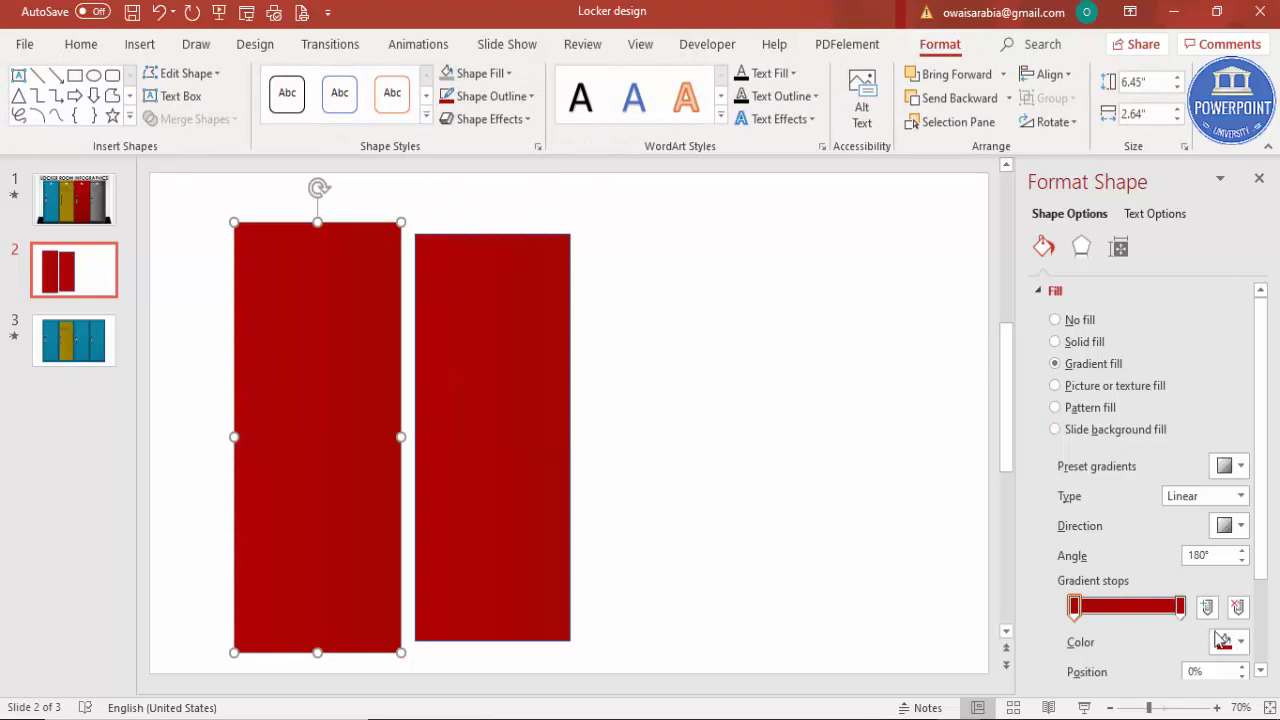
{"action": "left_click", "coordinate": [507, 97]}
{"action": "left_click", "coordinate": [539, 340]}
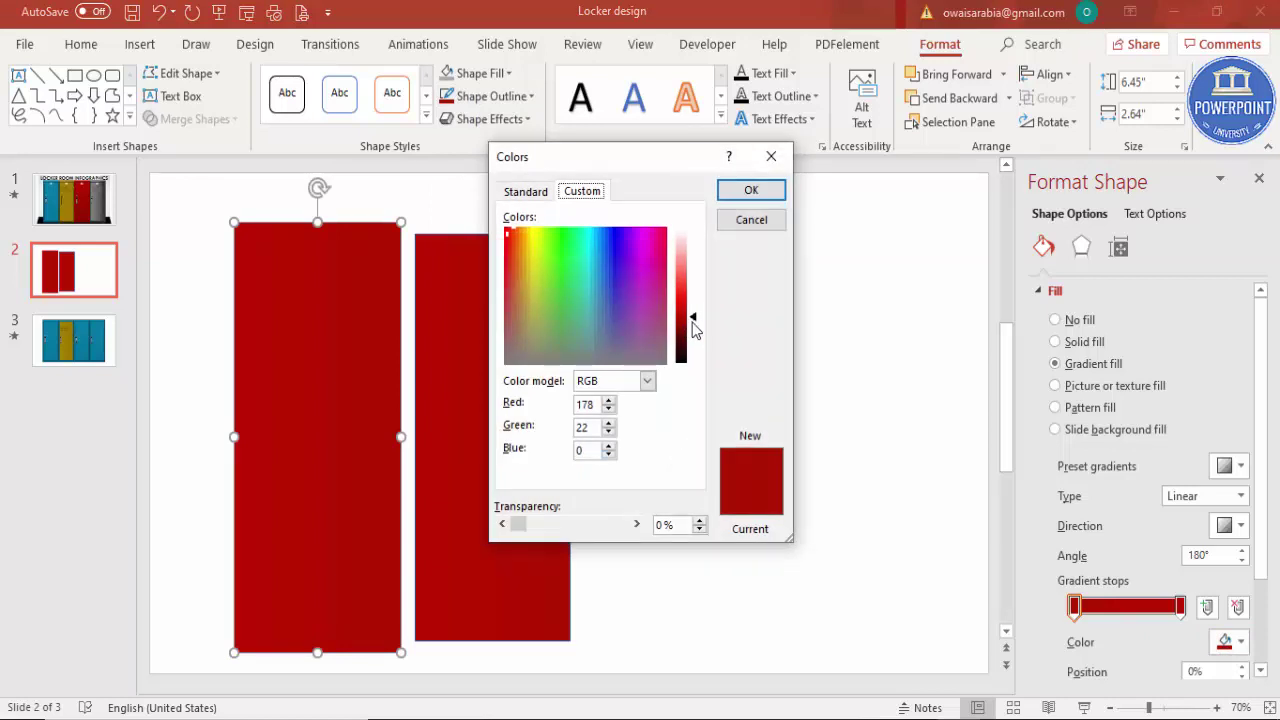
{"action": "left_click", "coordinate": [692, 329]}
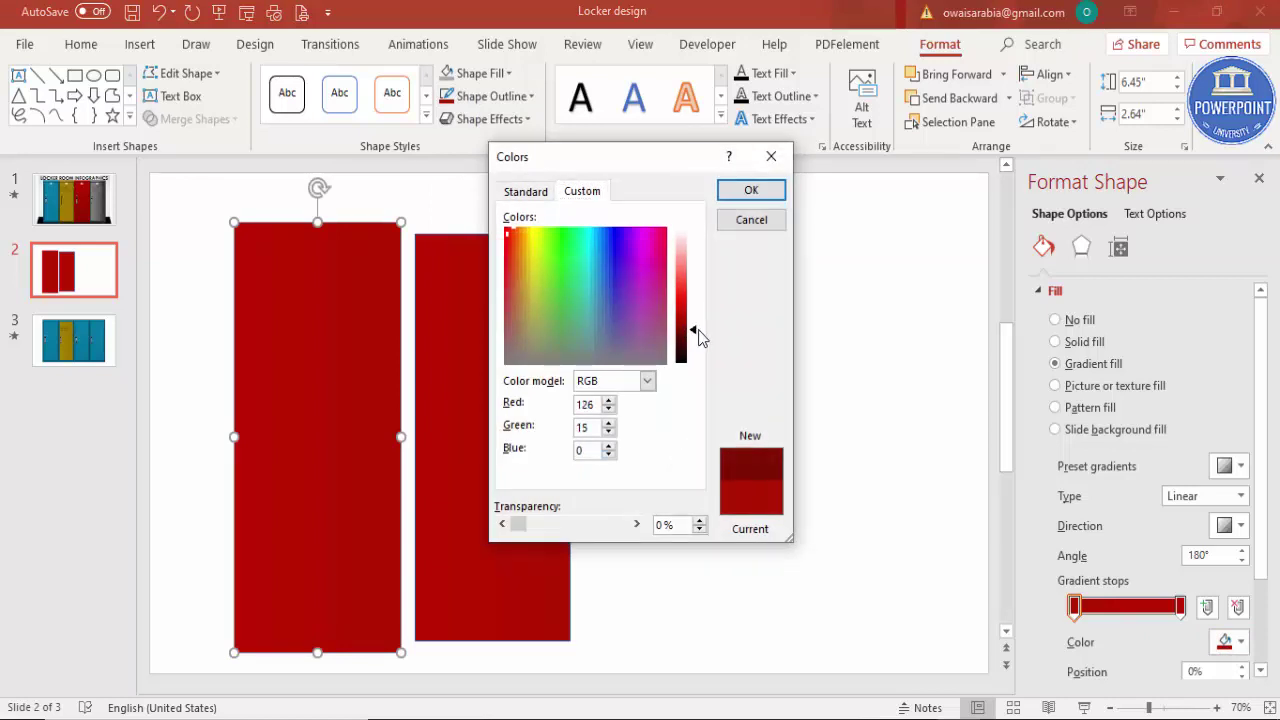
{"action": "left_click", "coordinate": [751, 192]}
{"action": "left_click", "coordinate": [613, 278]}
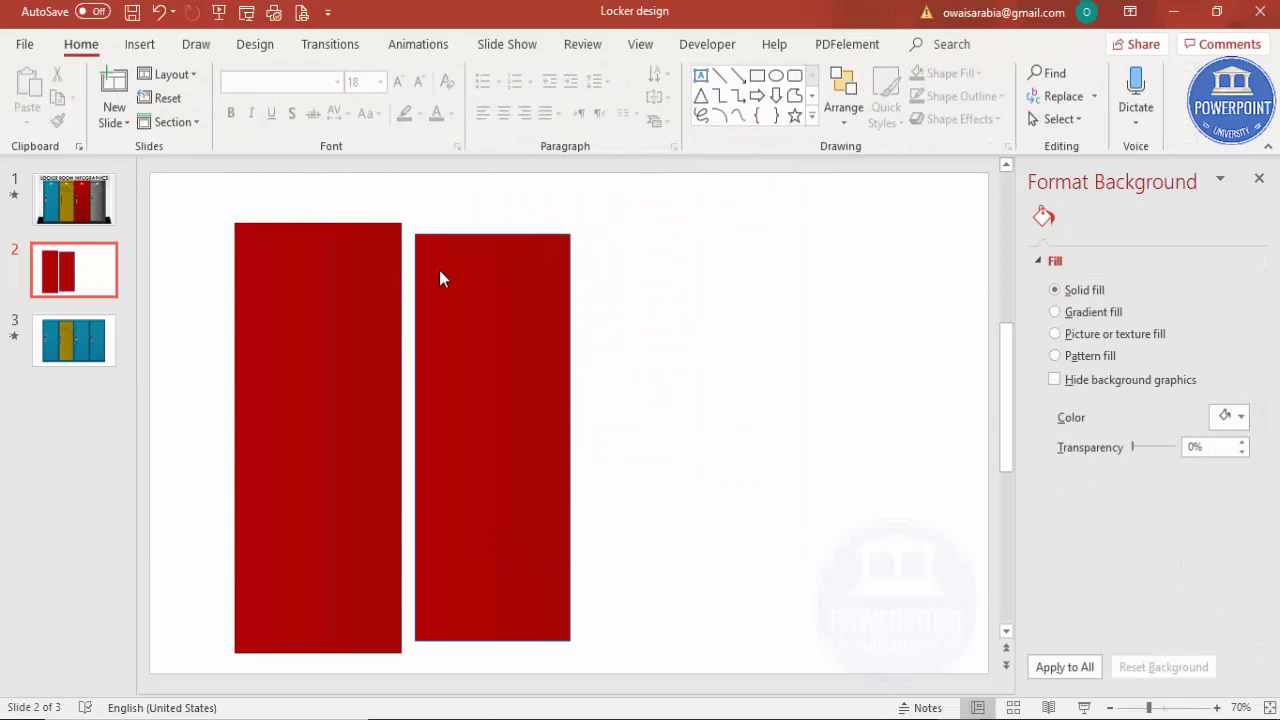
Step: Give the right red panel the same dark red outline
{"action": "left_click", "coordinate": [439, 272]}
{"action": "left_click", "coordinate": [462, 100]}
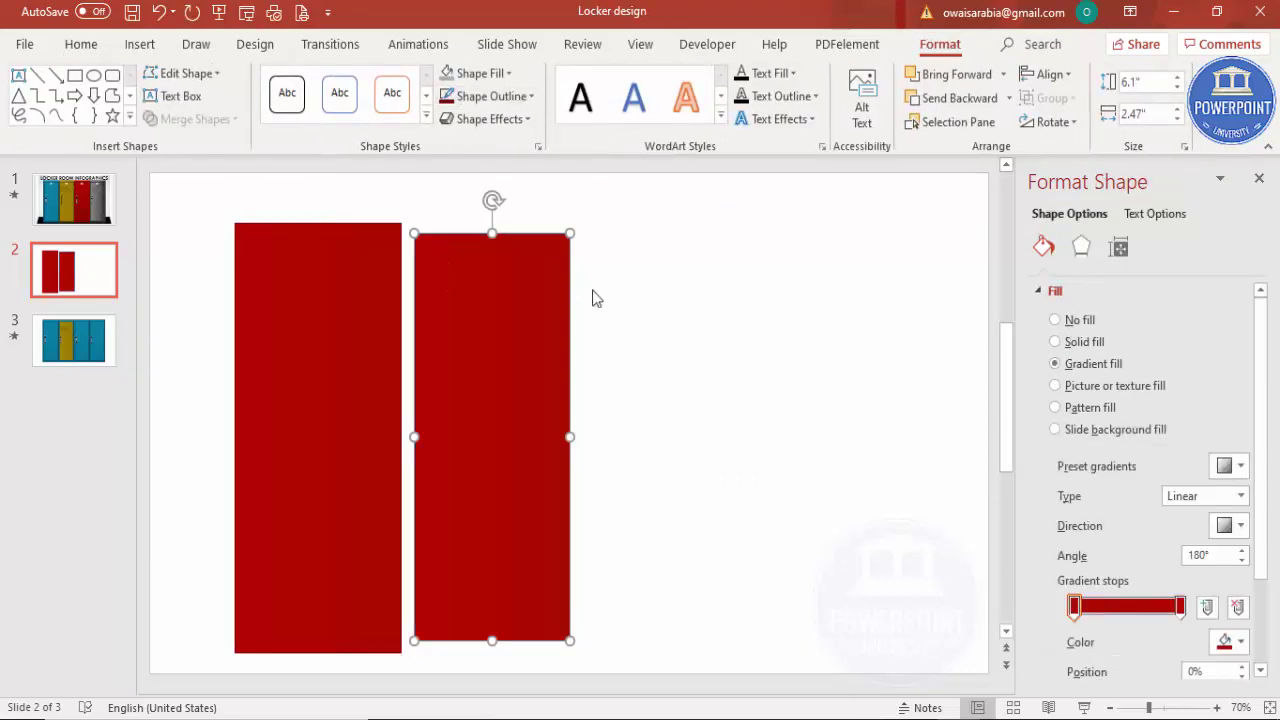
{"action": "left_click", "coordinate": [672, 362]}
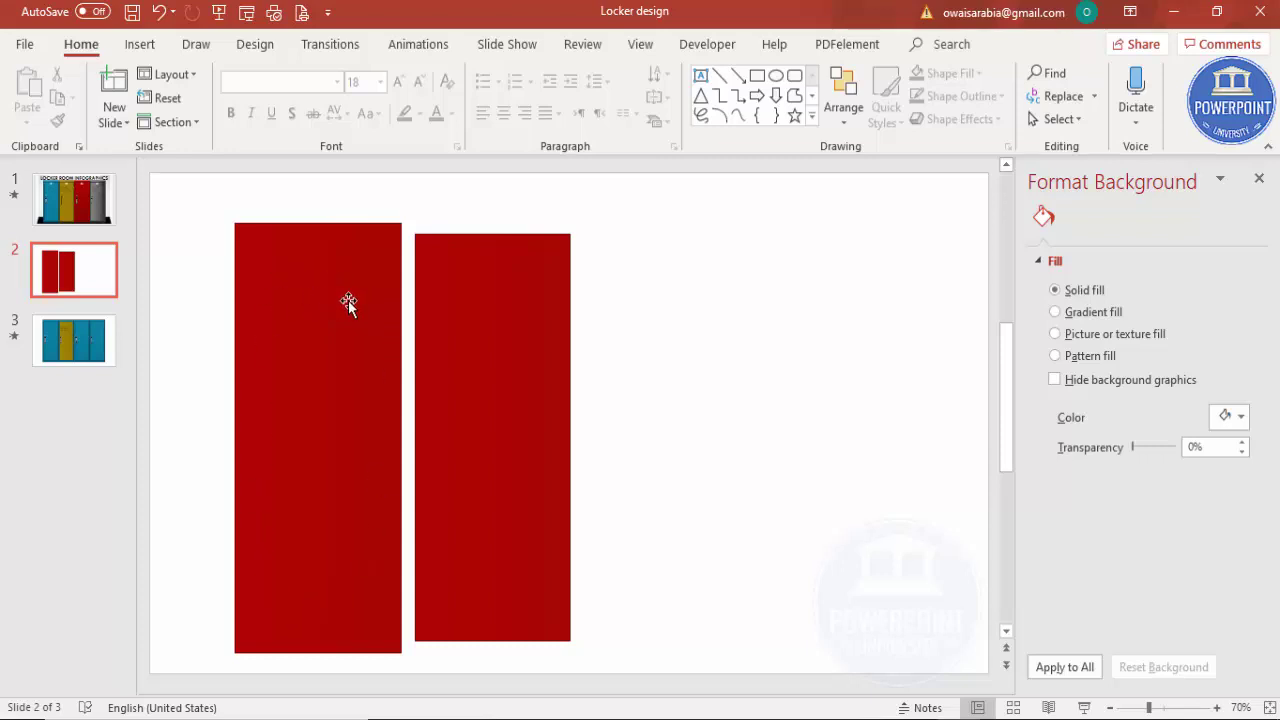
{"action": "left_click", "coordinate": [483, 314]}
Step: Duplicate the red panel and recolour its gradient stops to white and light grey
{"action": "left_click_drag", "start_coordinate": [483, 315], "coordinate": [722, 332]}
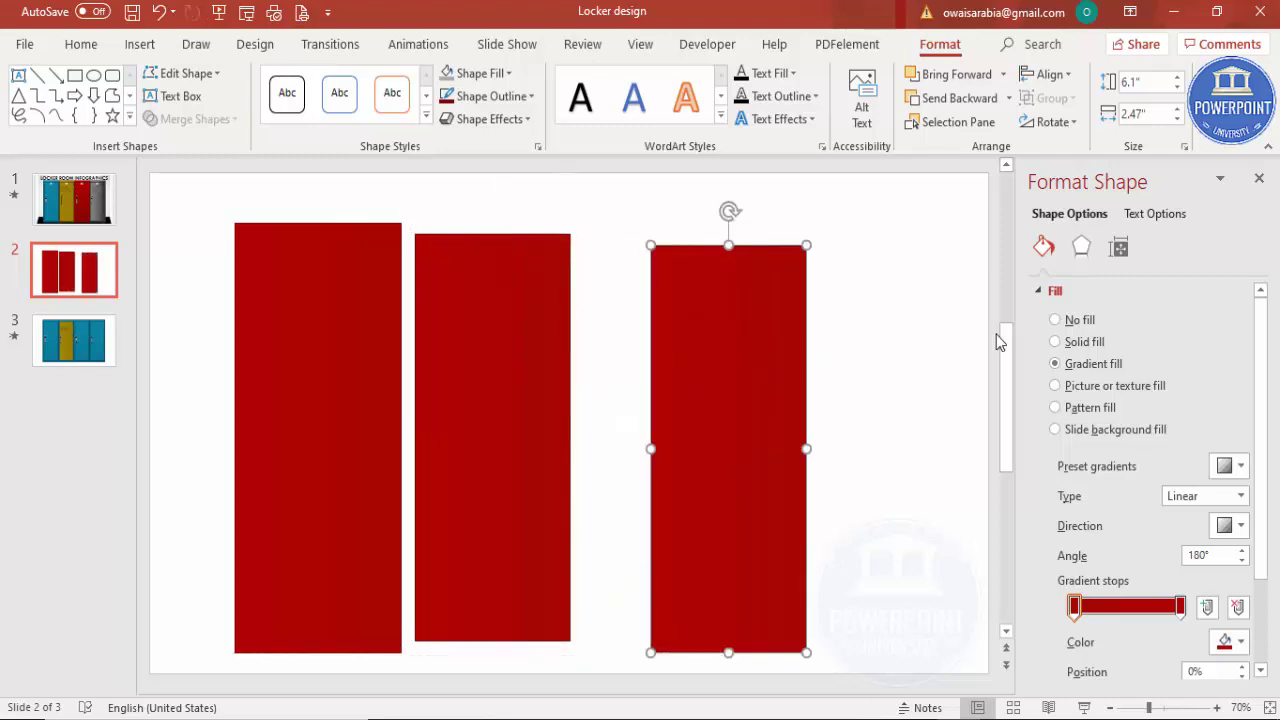
{"action": "left_click", "coordinate": [1077, 607]}
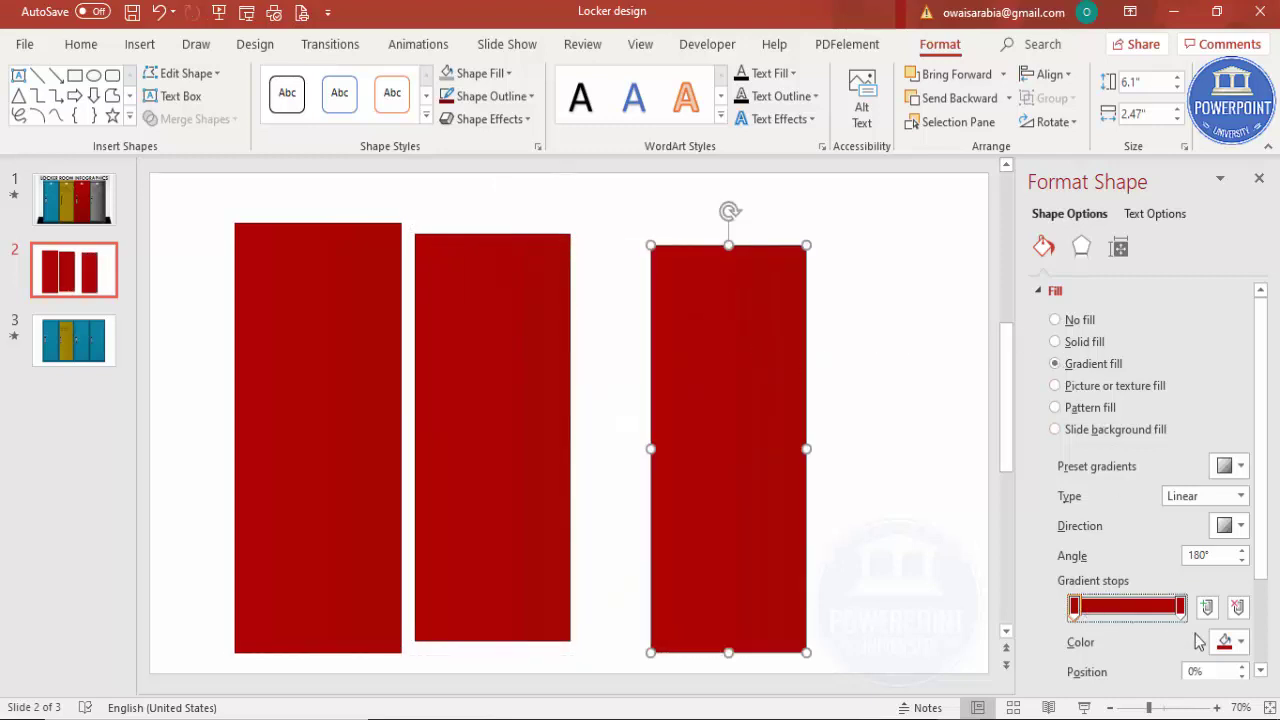
{"action": "left_click", "coordinate": [1230, 641]}
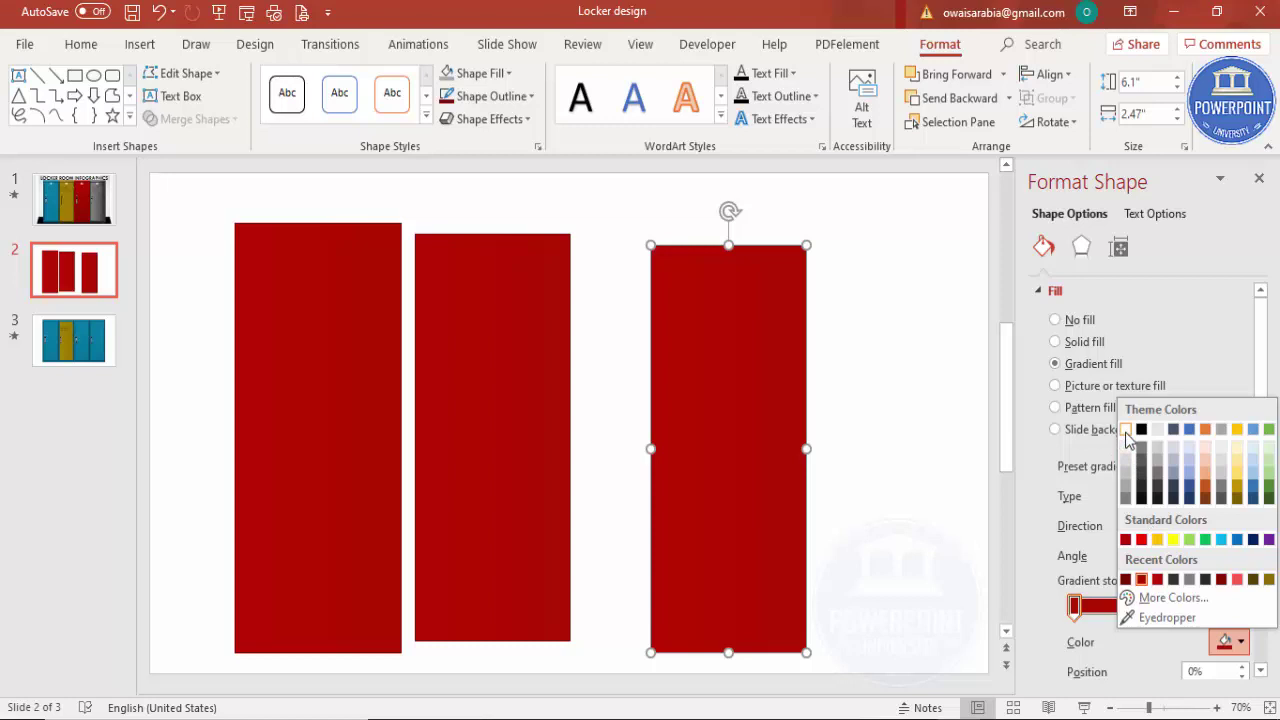
{"action": "left_click", "coordinate": [1126, 431]}
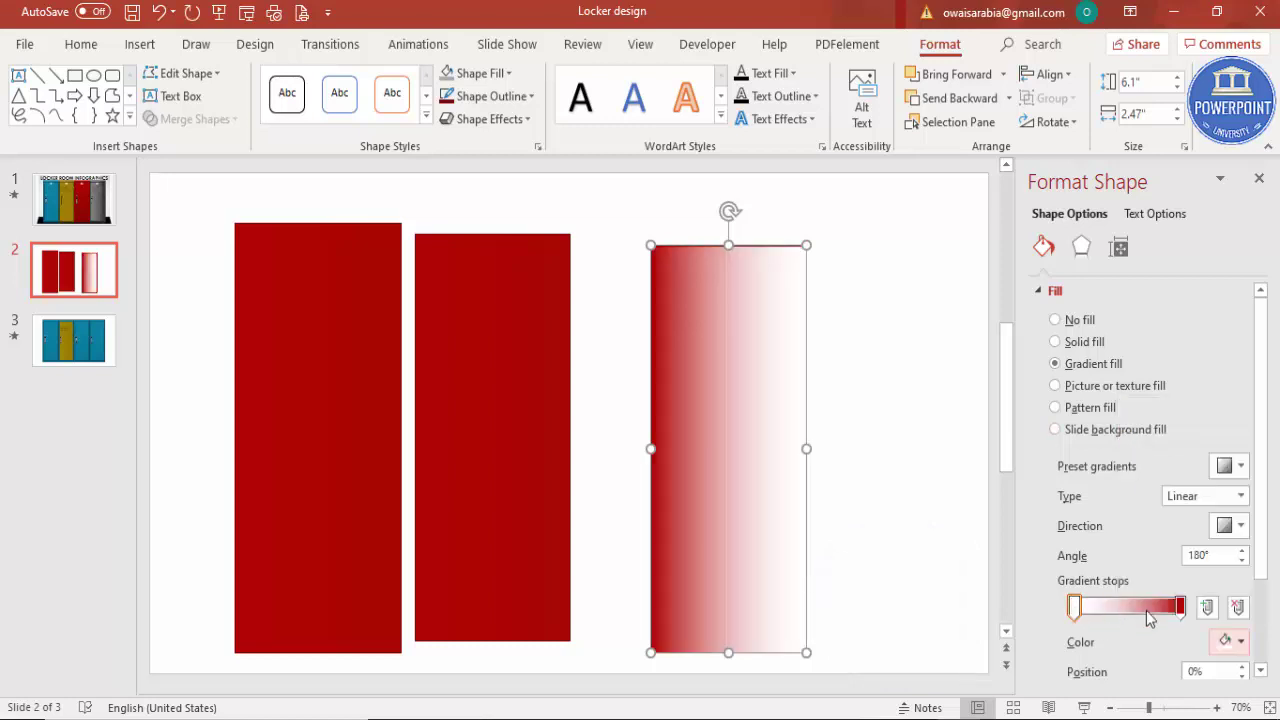
{"action": "left_click", "coordinate": [1180, 607]}
{"action": "left_click", "coordinate": [1230, 641]}
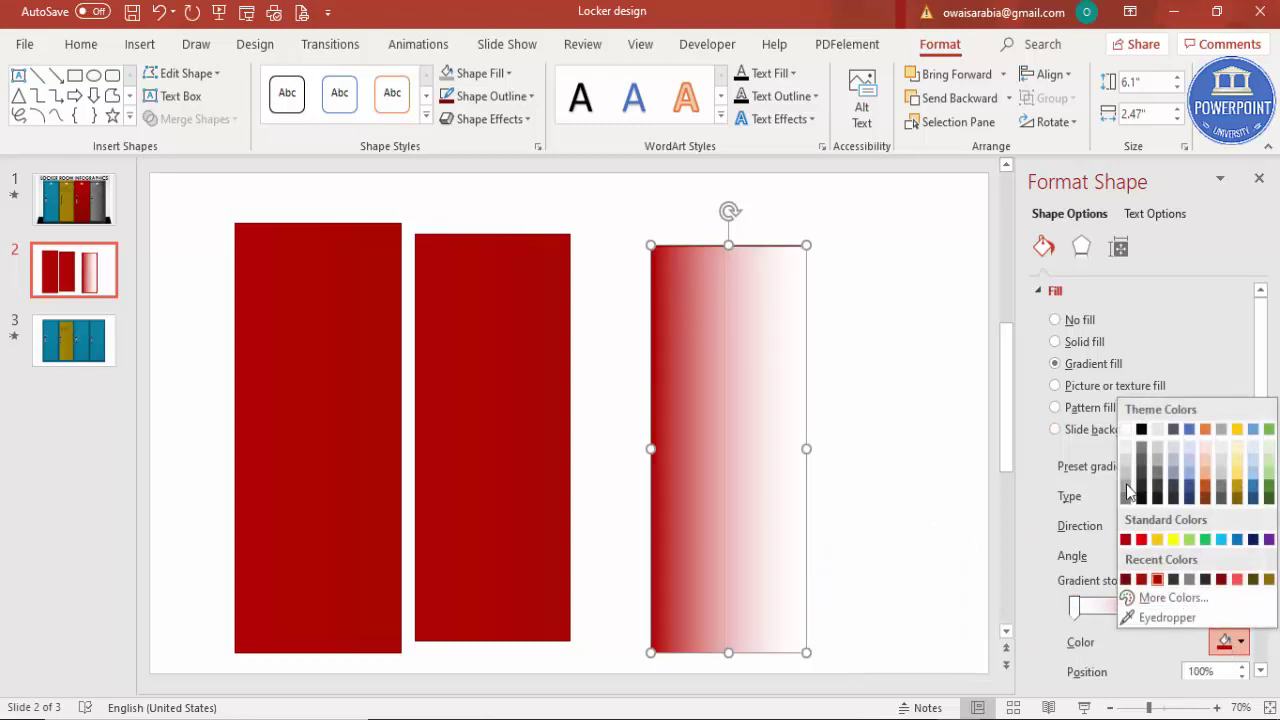
{"action": "left_click", "coordinate": [1127, 458]}
Step: Place the white-grey panel over the first red locker, shrunk so red shows around it
{"action": "left_click_drag", "start_coordinate": [781, 420], "coordinate": [365, 403]}
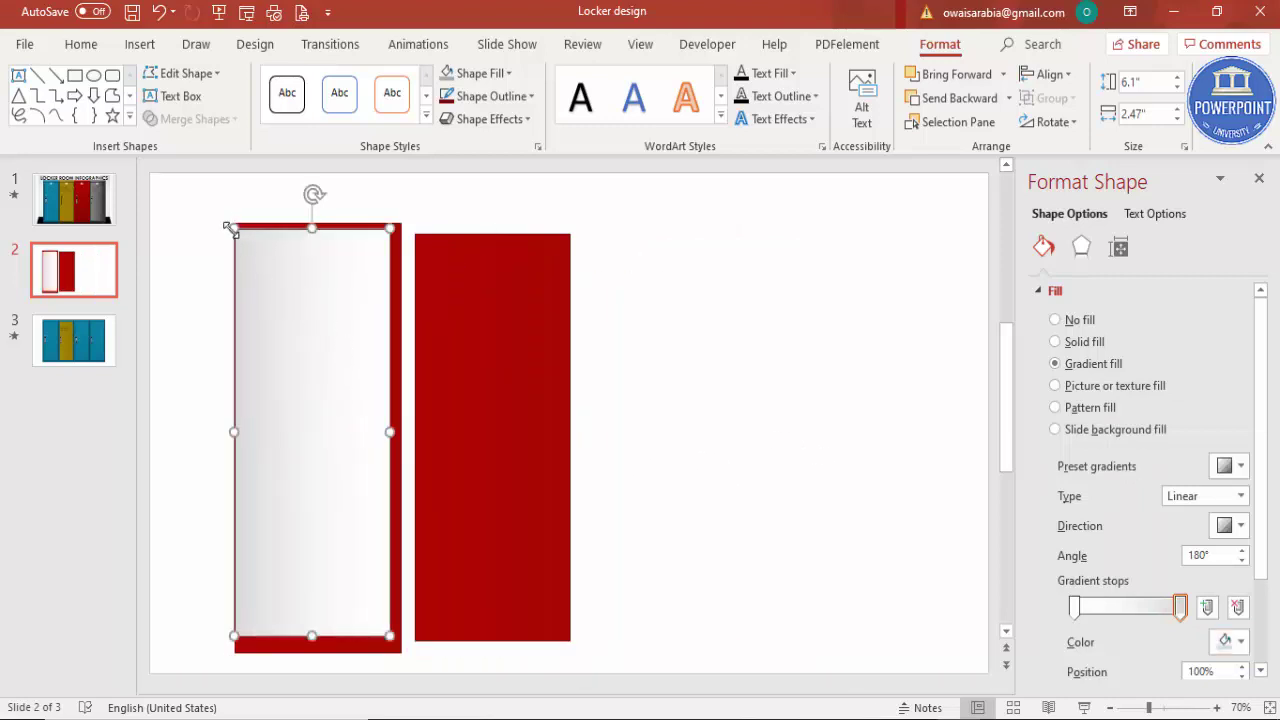
{"action": "left_click_drag", "start_coordinate": [232, 228], "coordinate": [253, 276]}
{"action": "left_click_drag", "start_coordinate": [319, 397], "coordinate": [318, 373]}
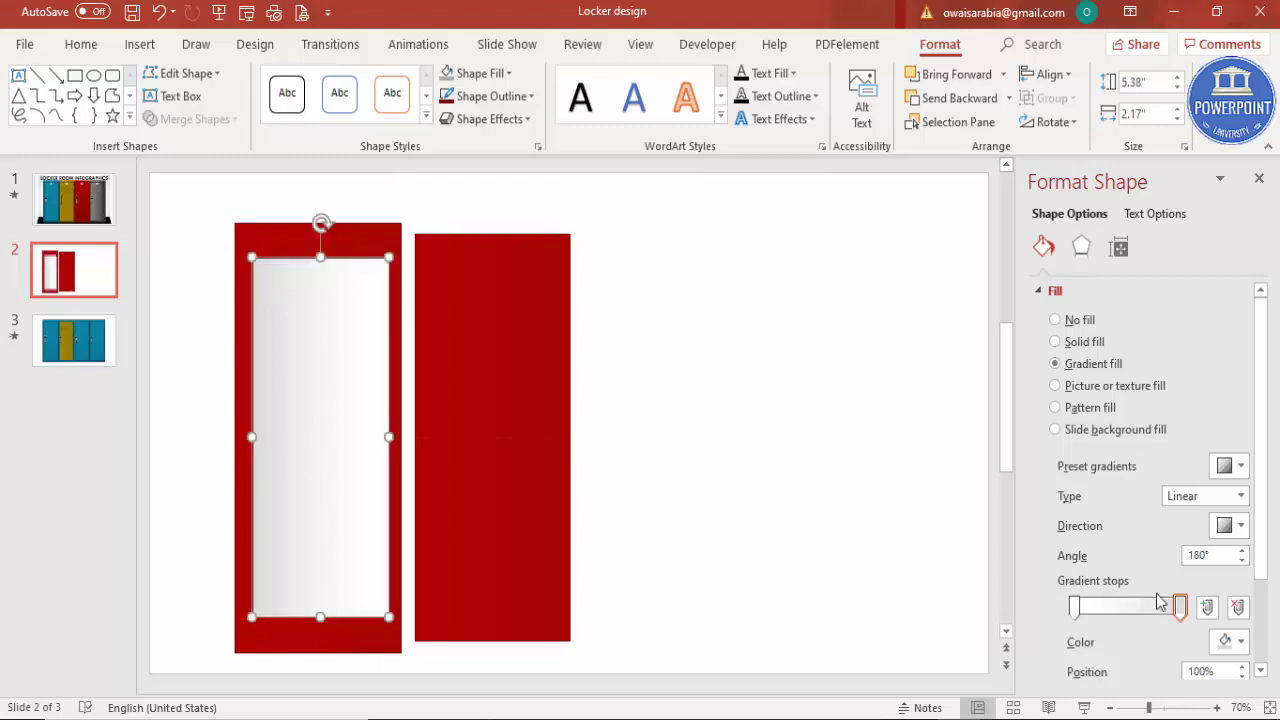
Step: Add a top-left inner shadow to the panel with 28 pt distance and 2 pt blur
{"action": "left_click", "coordinate": [1082, 250]}
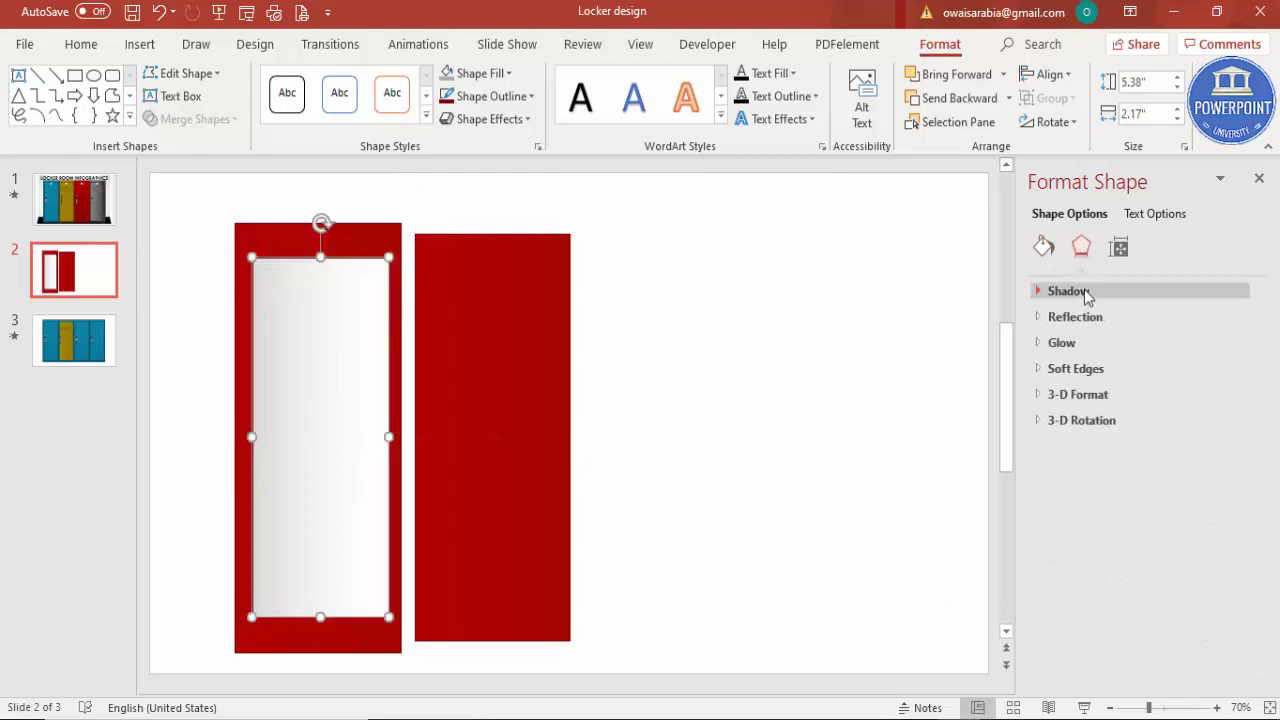
{"action": "left_click", "coordinate": [1085, 293]}
{"action": "left_click", "coordinate": [1232, 318]}
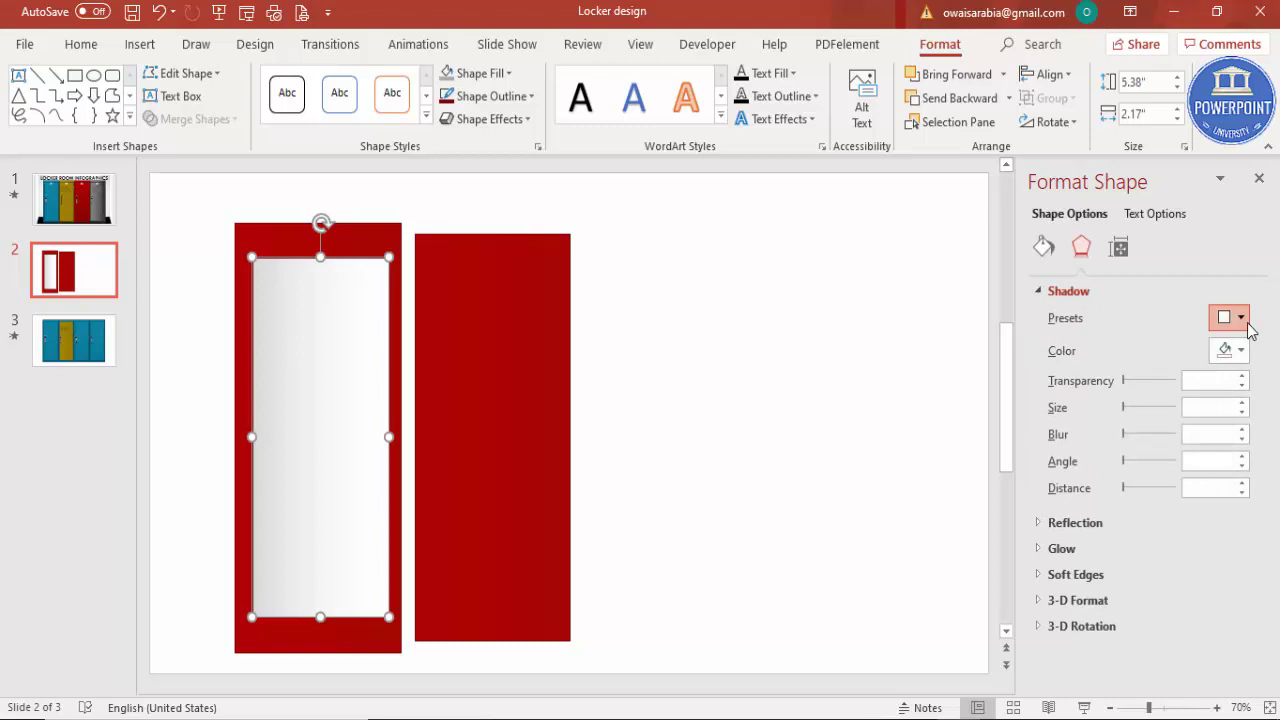
{"action": "scroll", "coordinate": [1240, 550], "scroll_direction": "down", "scroll_amount": 5}
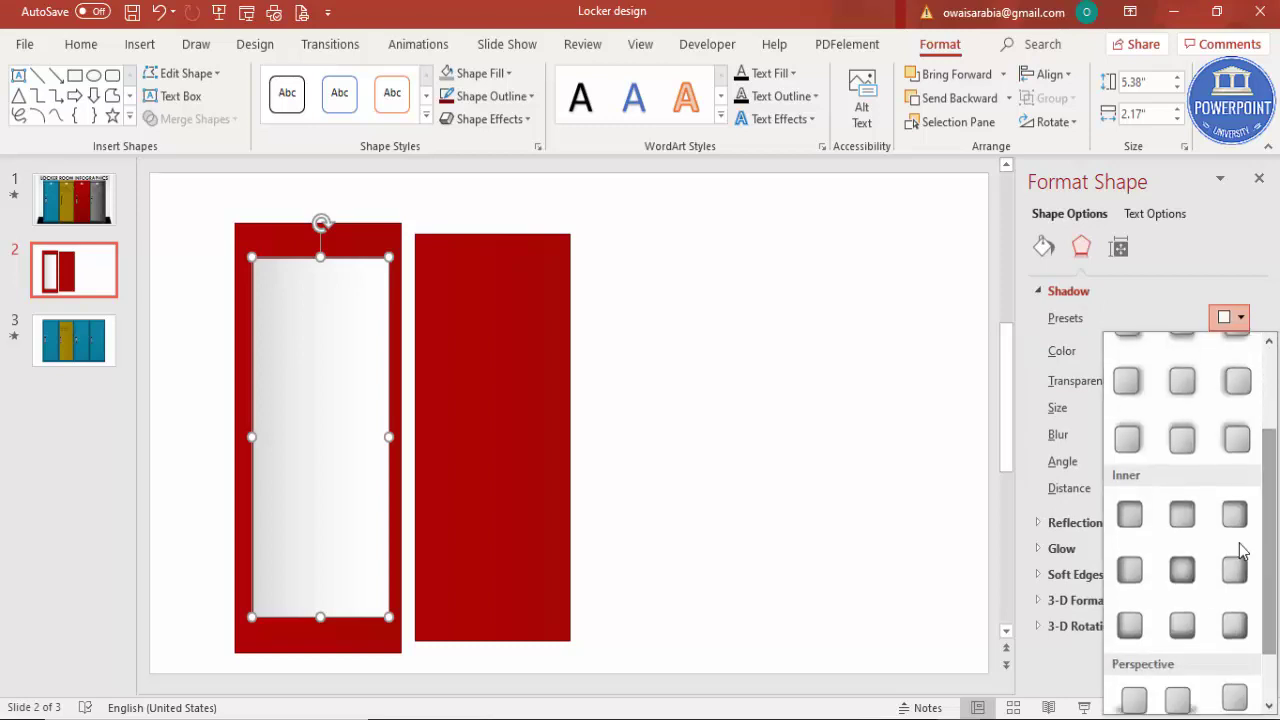
{"action": "left_click", "coordinate": [1131, 516]}
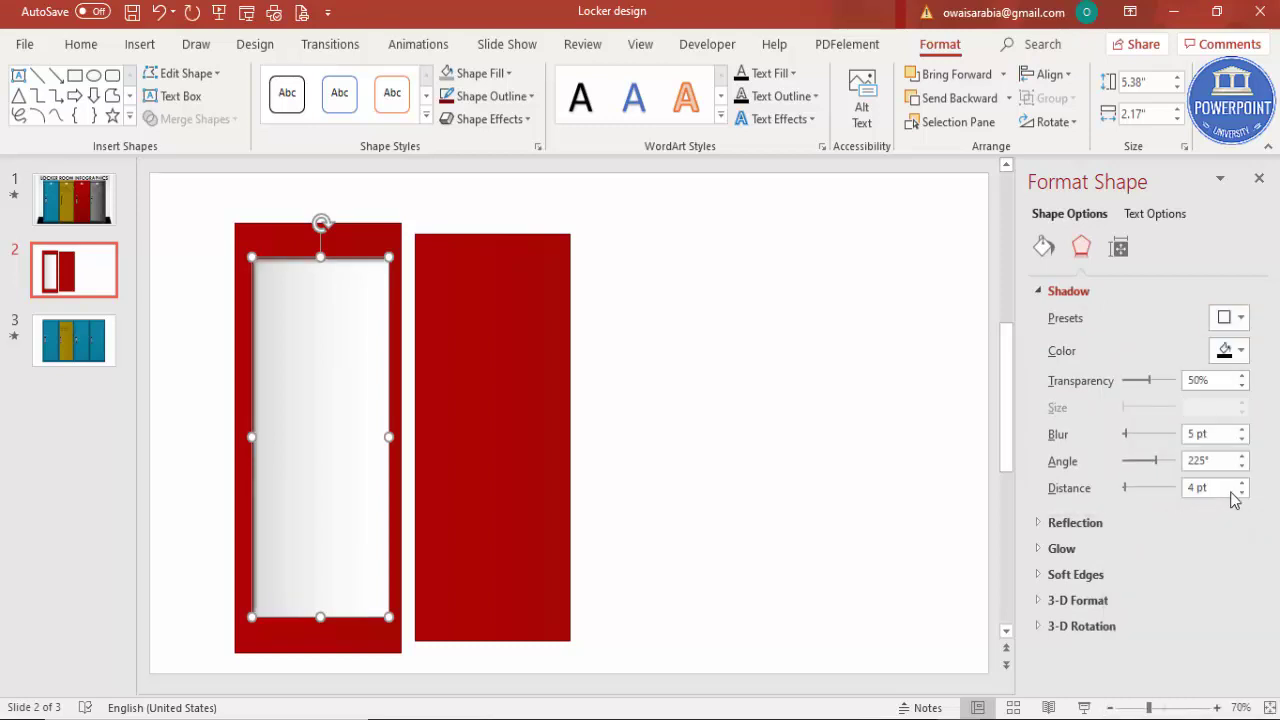
{"action": "left_click_drag", "start_coordinate": [1243, 483], "coordinate": [1243, 483]}
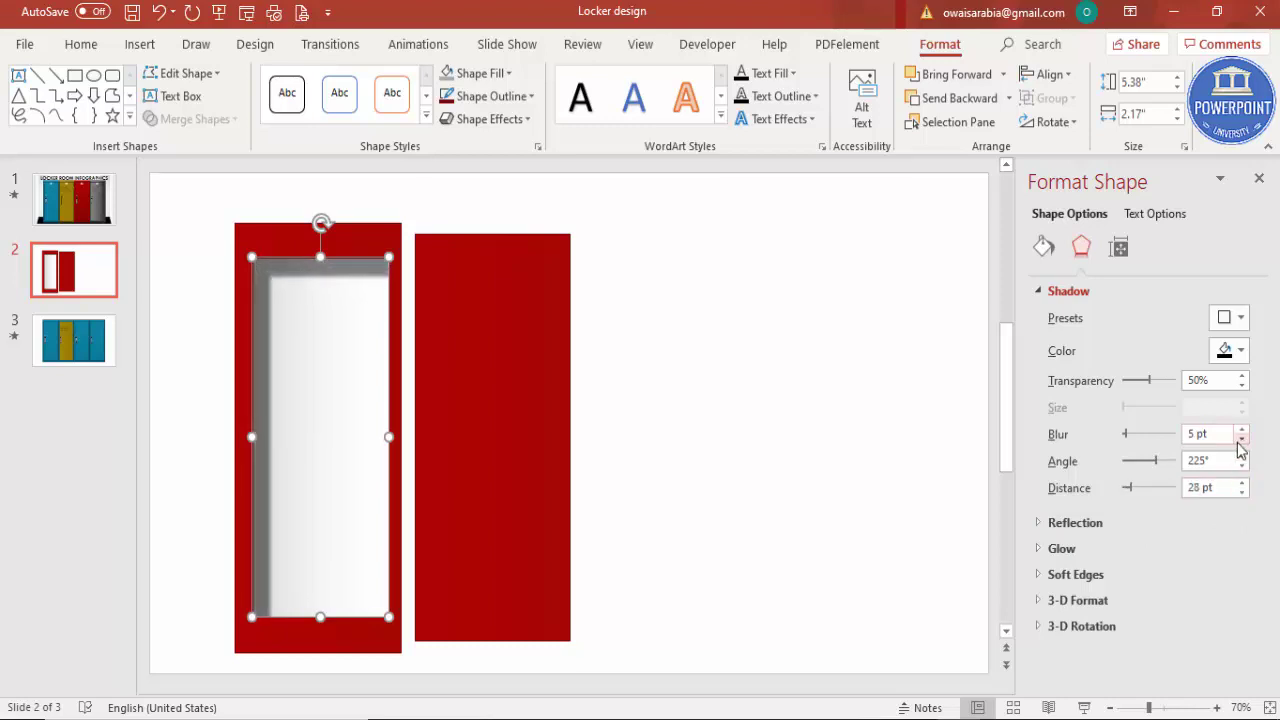
{"action": "left_click", "coordinate": [1242, 439]}
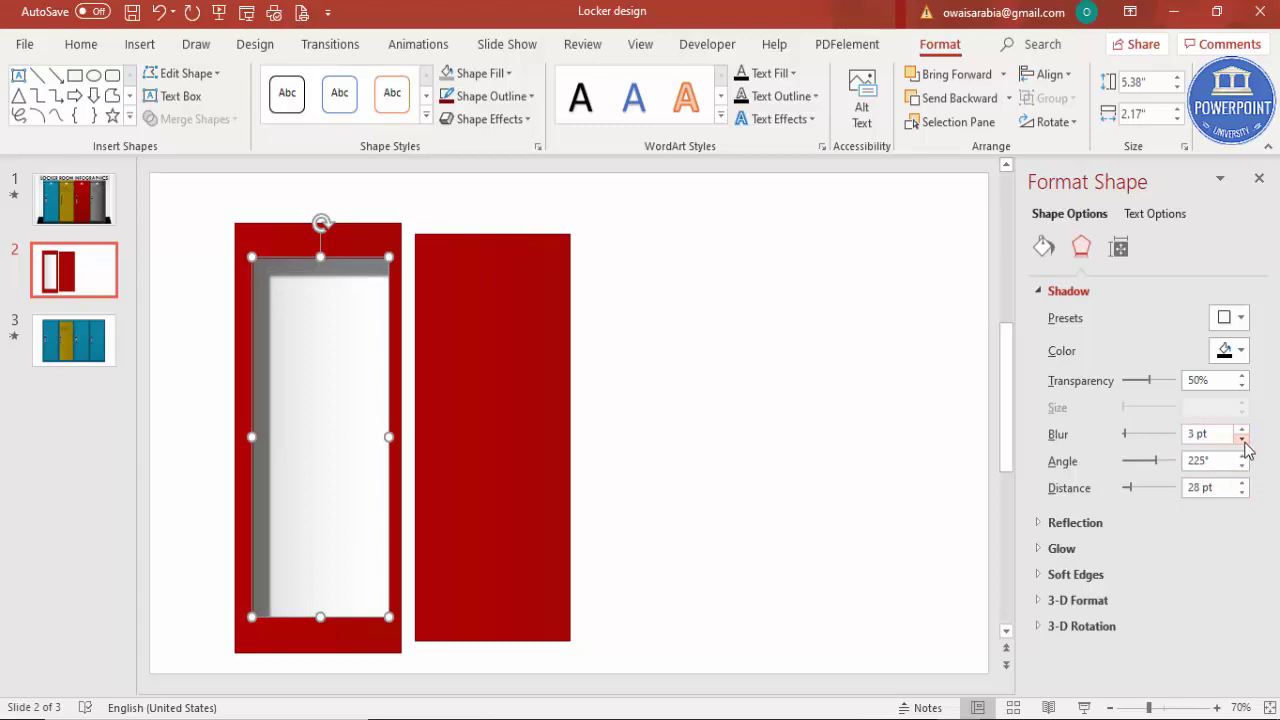
{"action": "left_click", "coordinate": [797, 443]}
{"action": "left_click", "coordinate": [317, 264]}
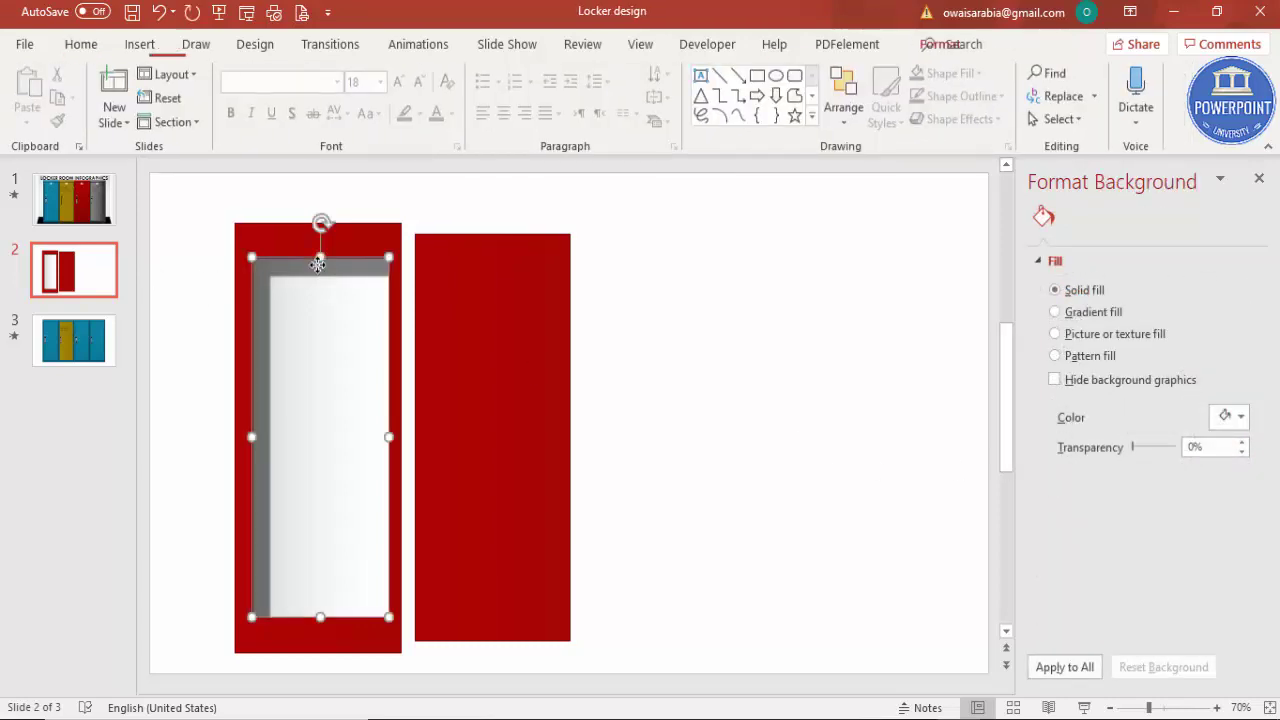
Step: Outline the white door panel with the first recent red swatch
{"action": "left_click", "coordinate": [513, 104]}
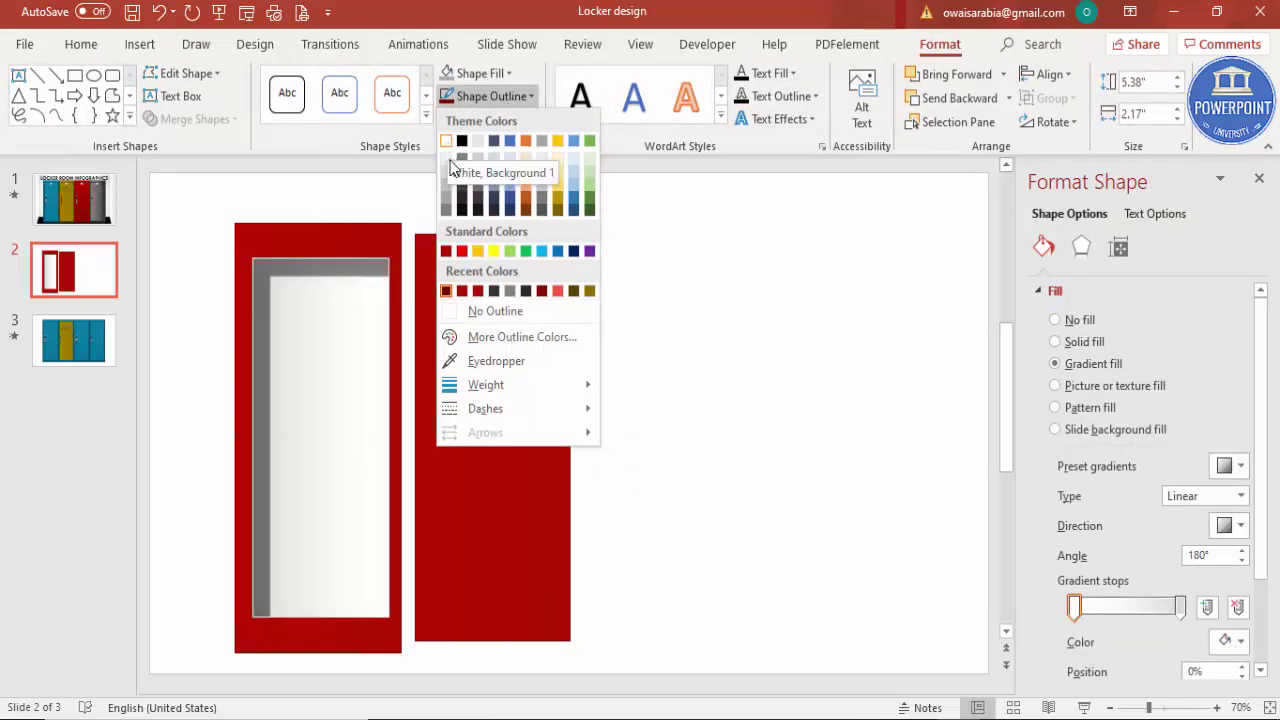
{"action": "left_click", "coordinate": [446, 291]}
{"action": "left_click", "coordinate": [714, 337]}
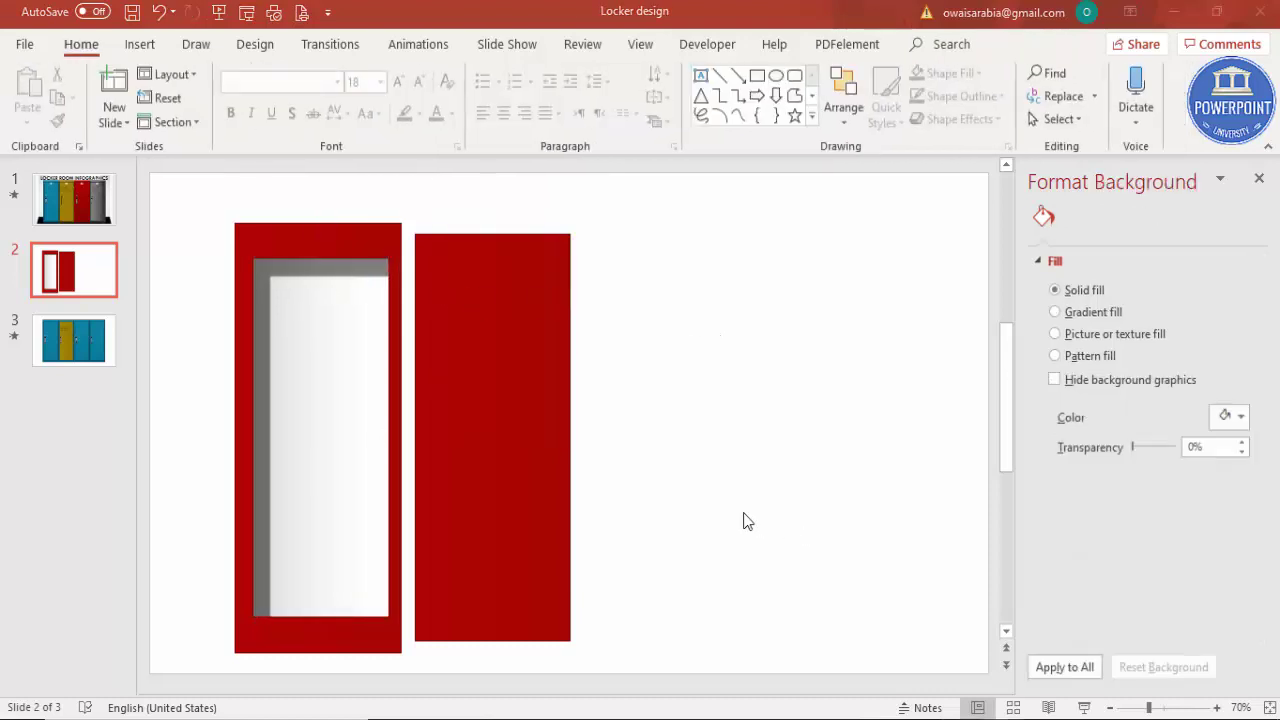
Step: Draw a text box beside the lockers containing OPTION and 01 on two lines
{"action": "left_click", "coordinate": [139, 44]}
{"action": "left_click", "coordinate": [731, 92]}
{"action": "left_click_drag", "start_coordinate": [666, 302], "coordinate": [850, 338]}
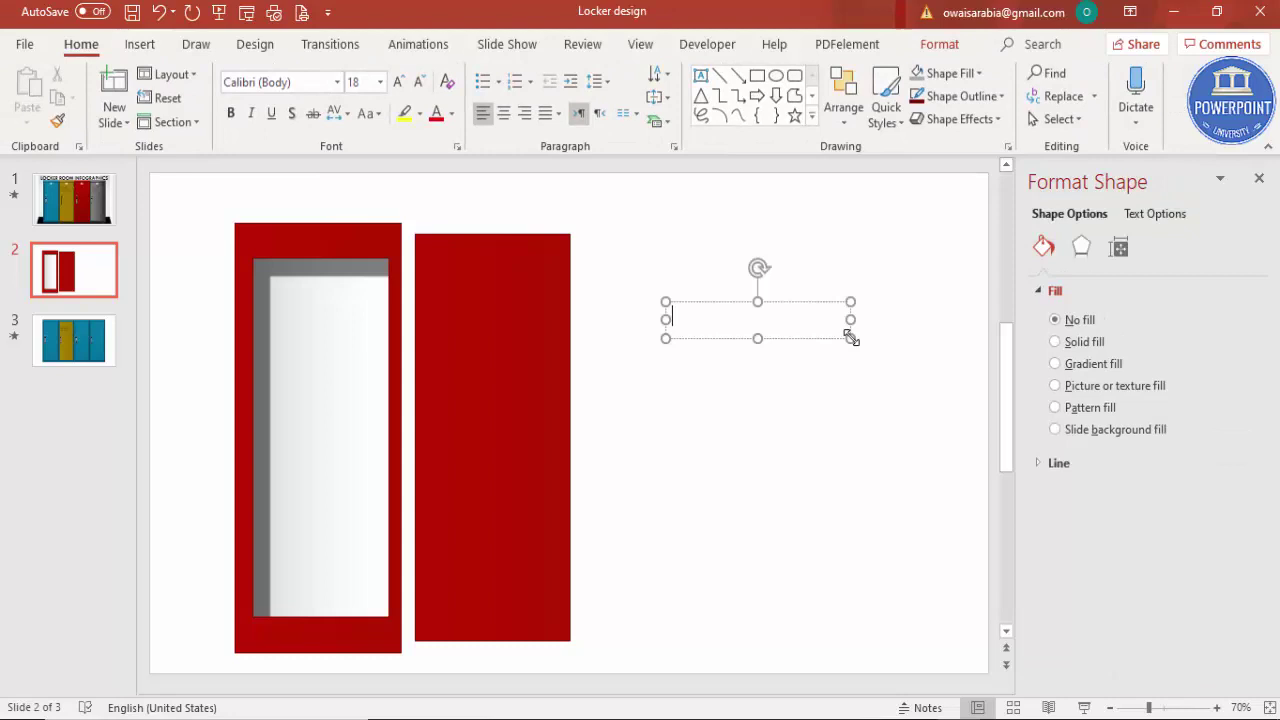
{"action": "type", "text": "OPTION"}
{"action": "key", "text": "Return"}
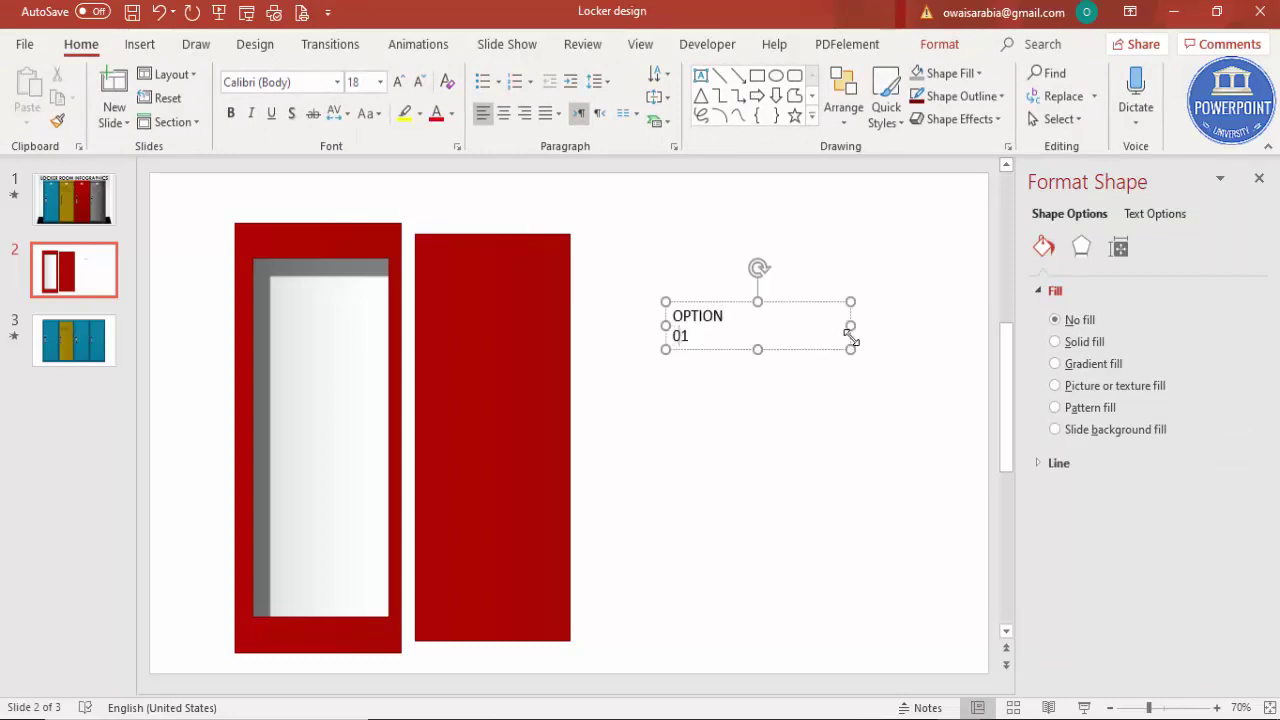
Step: Format the OPTION 01 text as centred, 28 pt, bold Century Gothic
{"action": "left_click", "coordinate": [814, 301]}
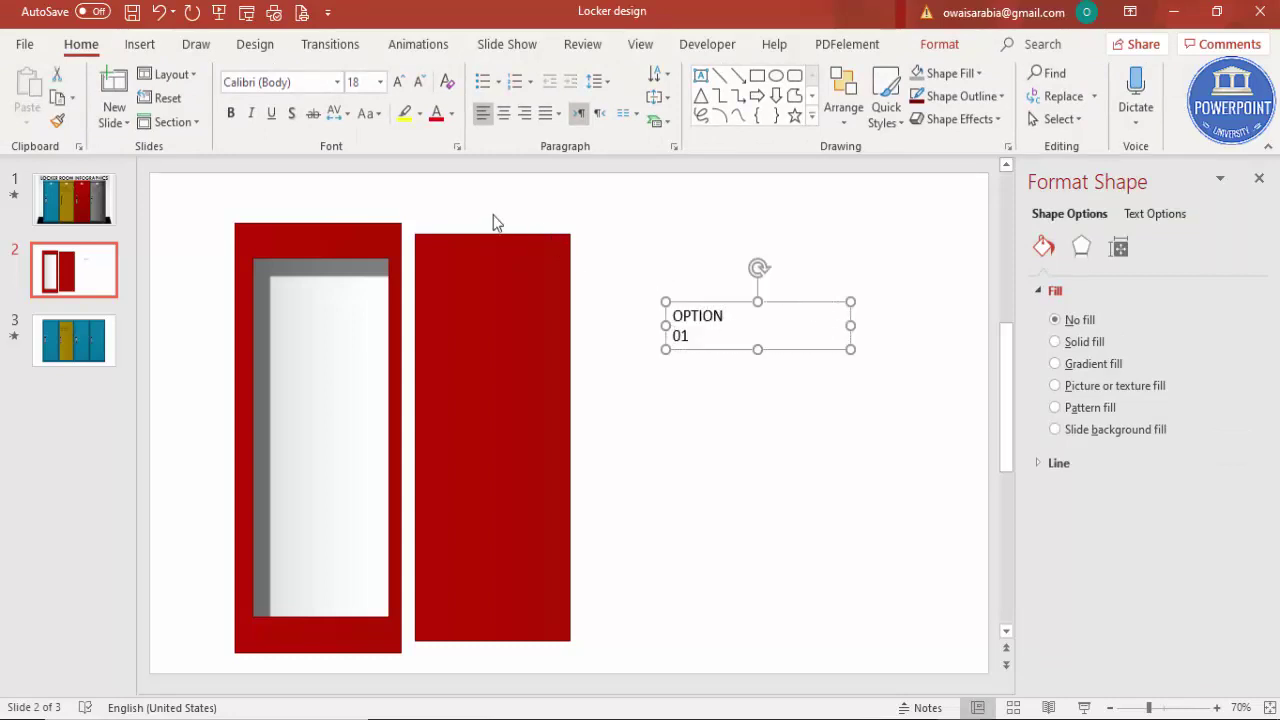
{"action": "left_click", "coordinate": [503, 113]}
{"action": "left_click", "coordinate": [398, 81]}
{"action": "left_click", "coordinate": [398, 81]}
{"action": "left_click", "coordinate": [398, 81]}
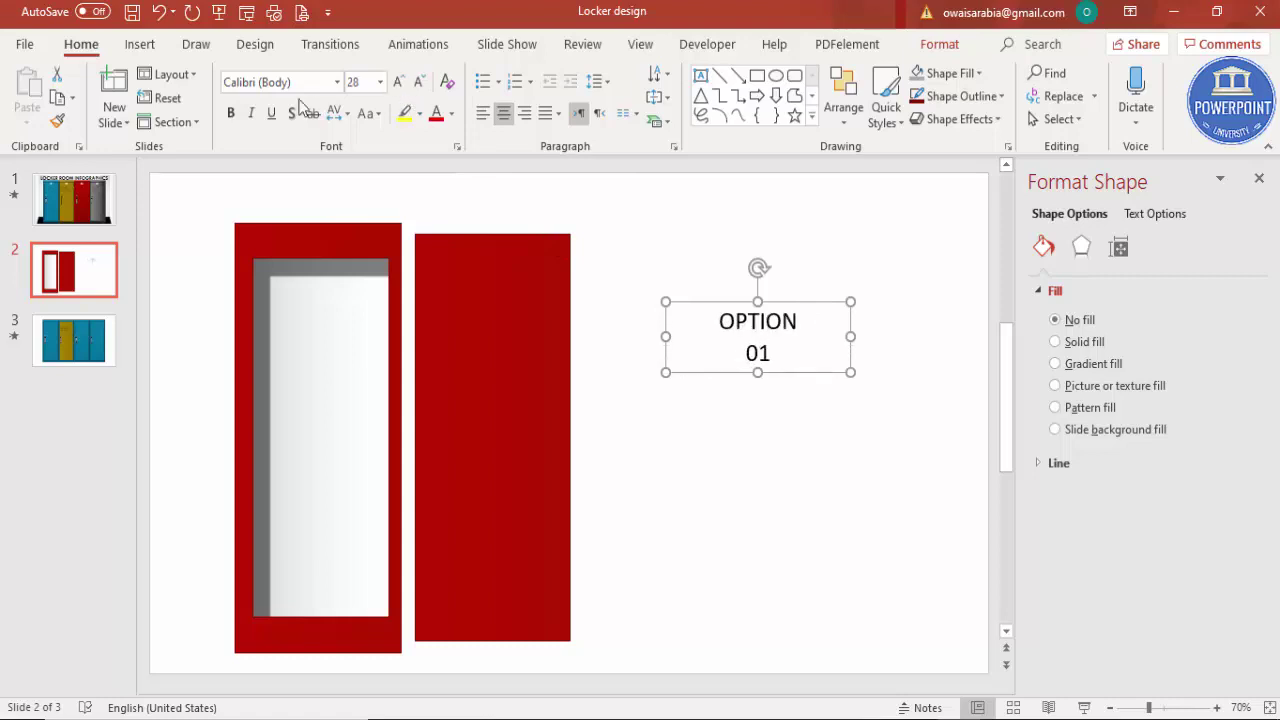
{"action": "left_click", "coordinate": [231, 113]}
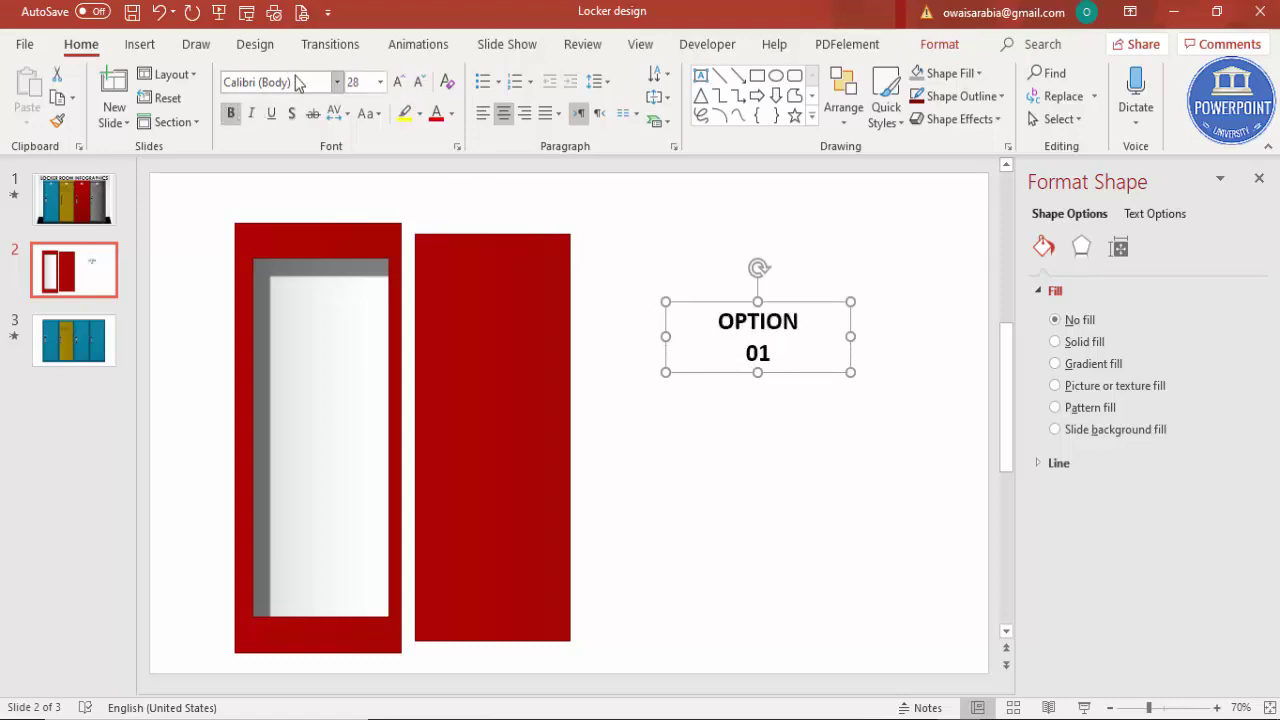
{"action": "left_click", "coordinate": [298, 81]}
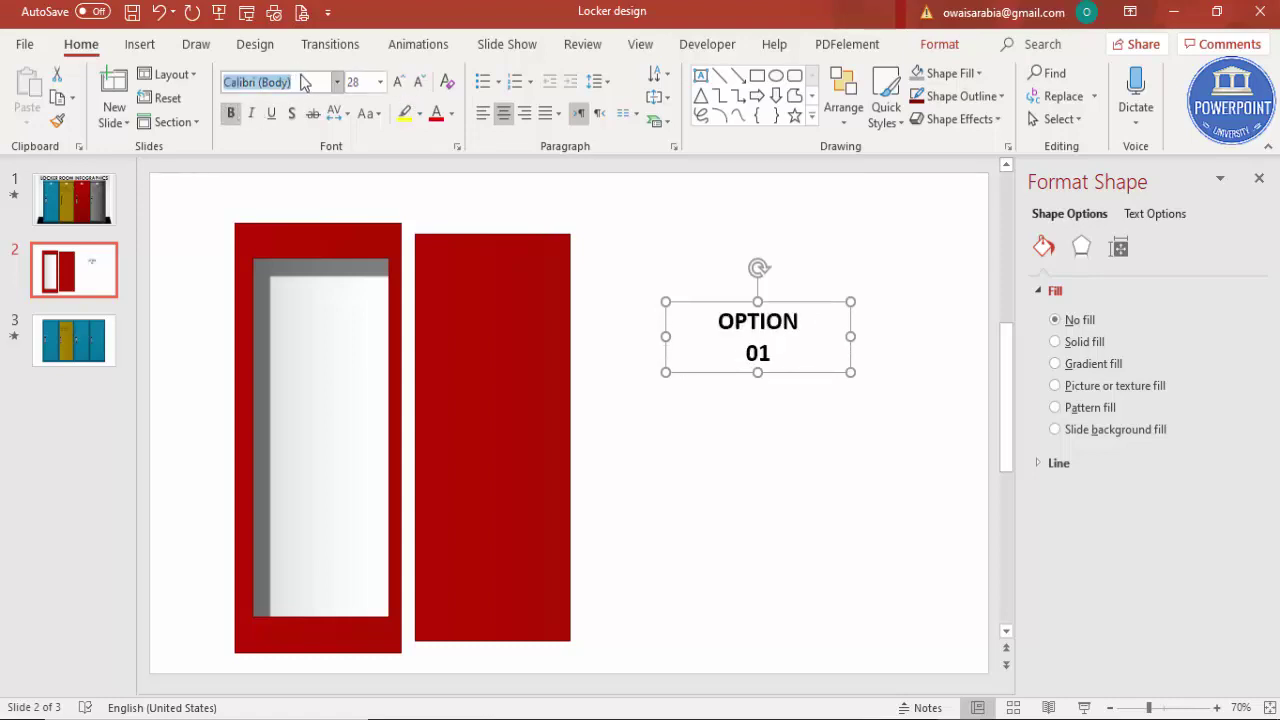
{"action": "type", "text": "Century Gothic"}
{"action": "key", "text": "Return"}
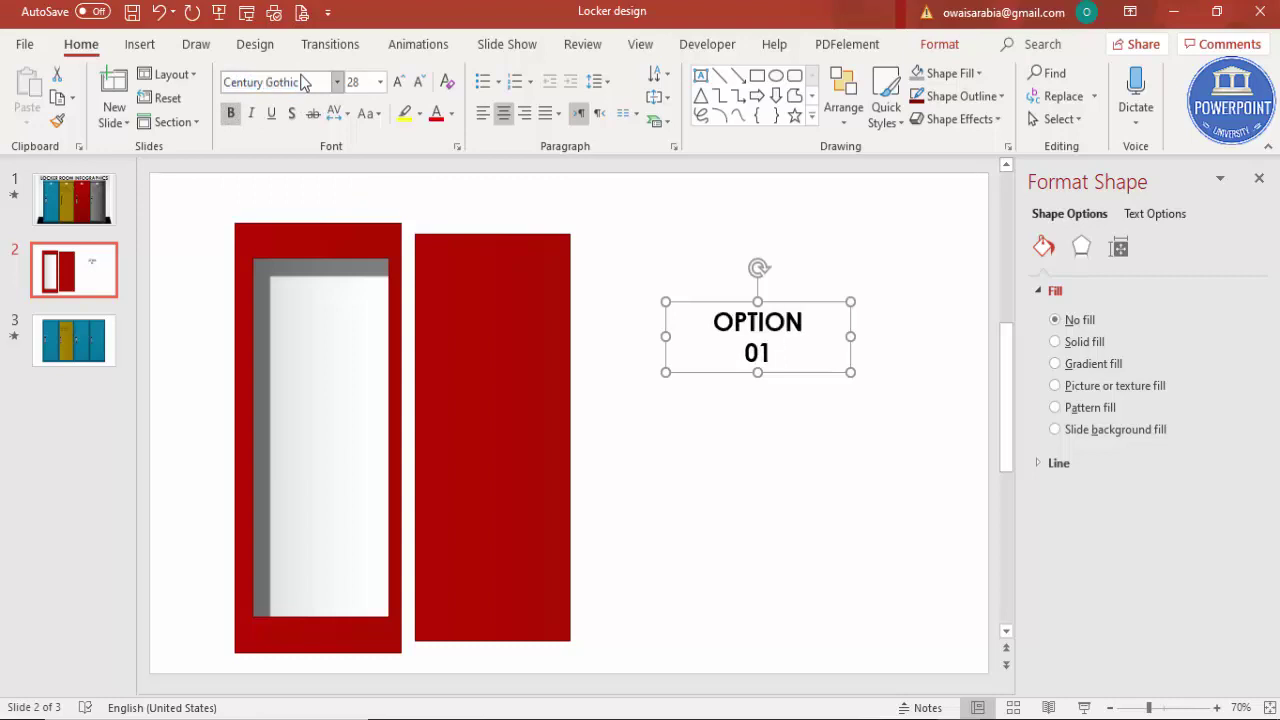
Step: Narrow the OPTION 01 box and move it onto the top of the white panel
{"action": "left_click_drag", "start_coordinate": [666, 373], "coordinate": [703, 370]}
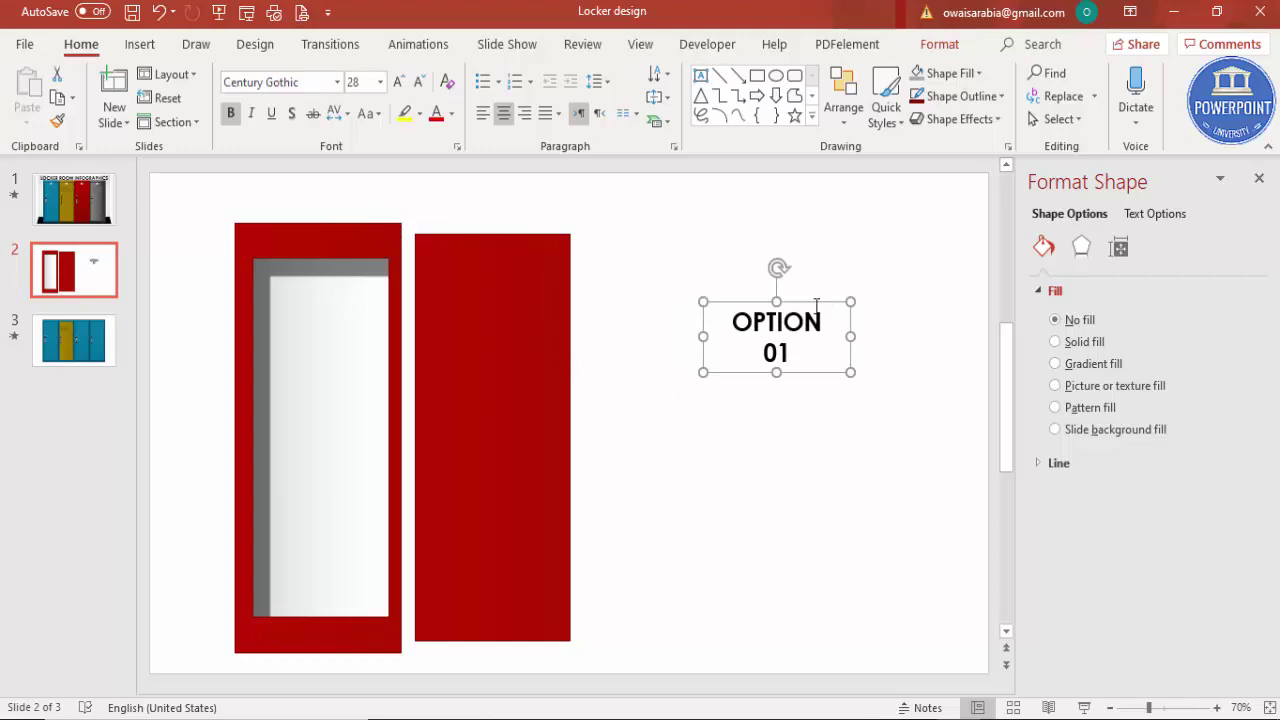
{"action": "left_click_drag", "start_coordinate": [812, 302], "coordinate": [360, 292]}
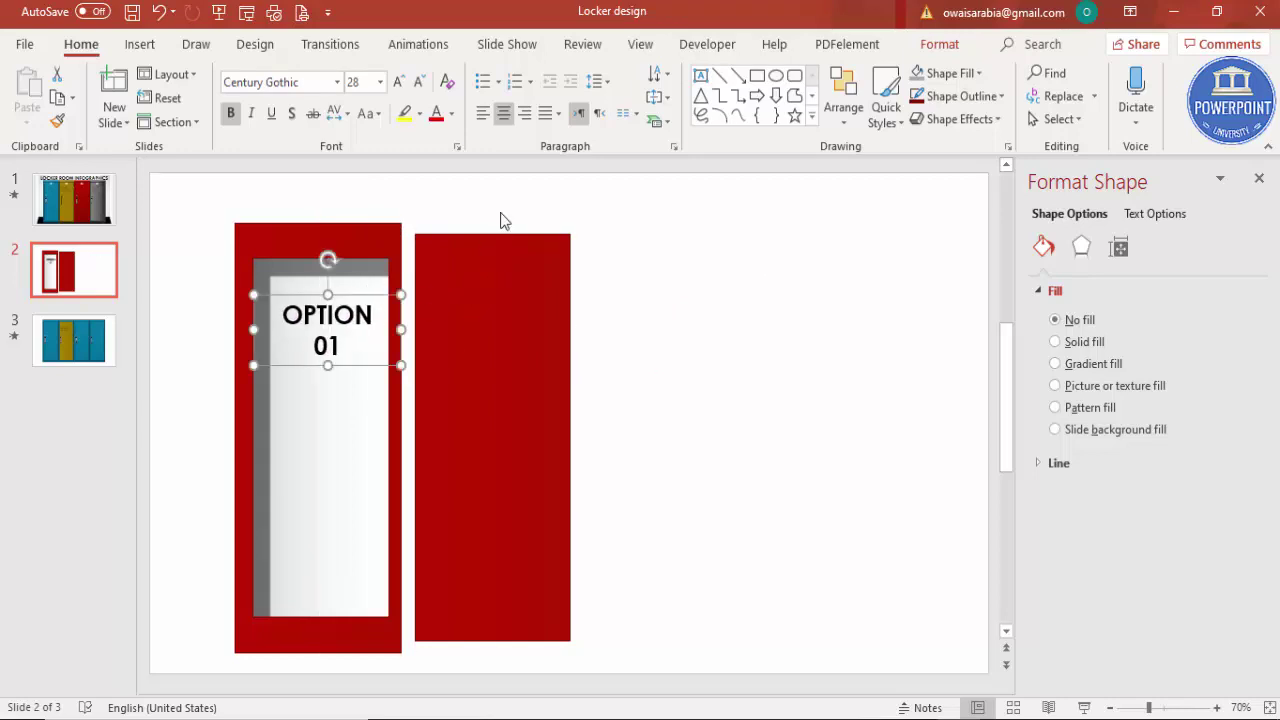
{"action": "left_click", "coordinate": [631, 226]}
{"action": "left_click", "coordinate": [140, 44]}
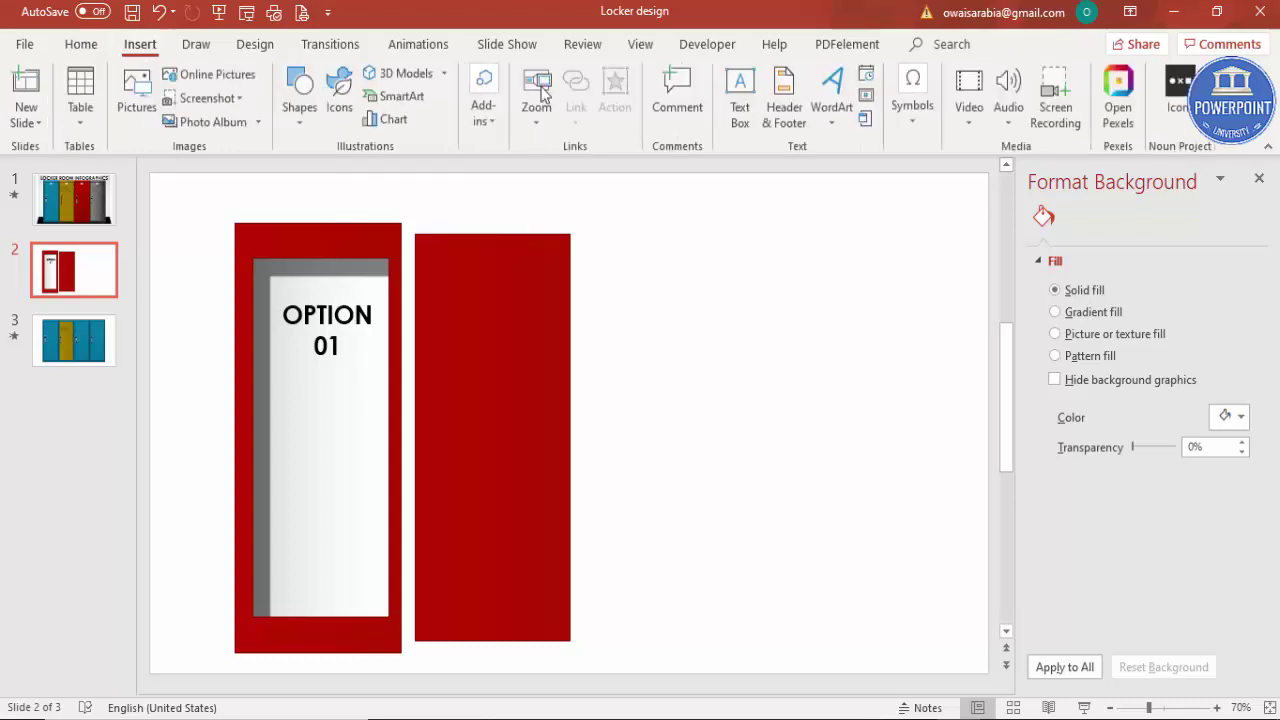
{"action": "left_click", "coordinate": [740, 100]}
Step: Add a centred 14 pt Century Gothic caption 'Add your detail text here' below the heading
{"action": "left_click_drag", "start_coordinate": [286, 405], "coordinate": [380, 496]}
{"action": "type", "text": "Add your deta"}
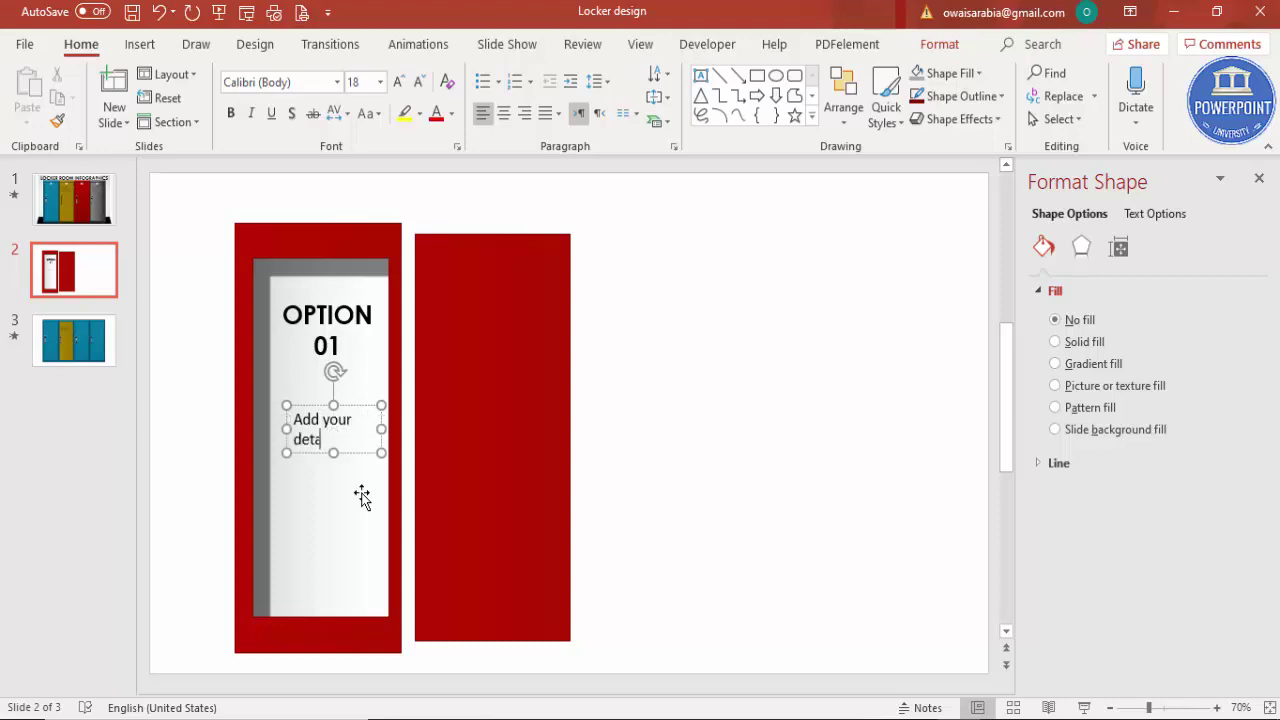
{"action": "type", "text": "il text here"}
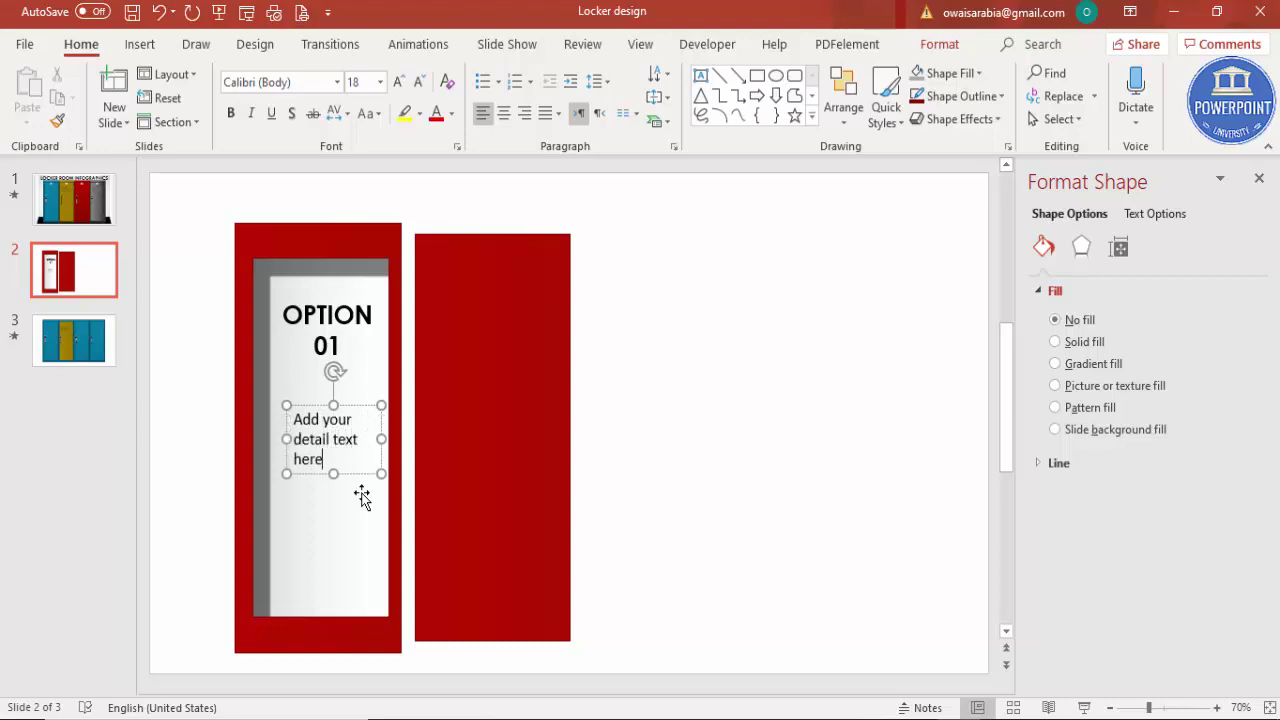
{"action": "key", "text": "Escape"}
{"action": "left_click", "coordinate": [311, 80]}
{"action": "type", "text": "Century Gothic"}
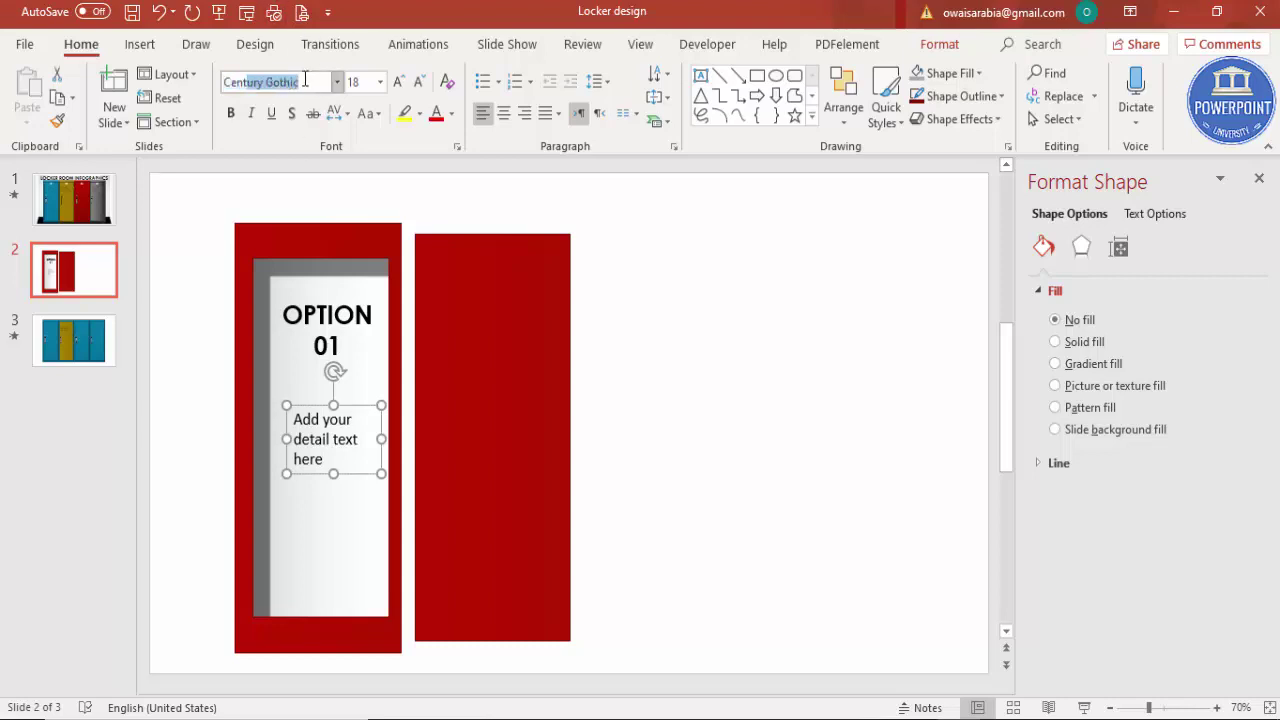
{"action": "key", "text": "Return"}
{"action": "left_click", "coordinate": [419, 81]}
{"action": "left_click", "coordinate": [419, 81]}
{"action": "left_click", "coordinate": [503, 113]}
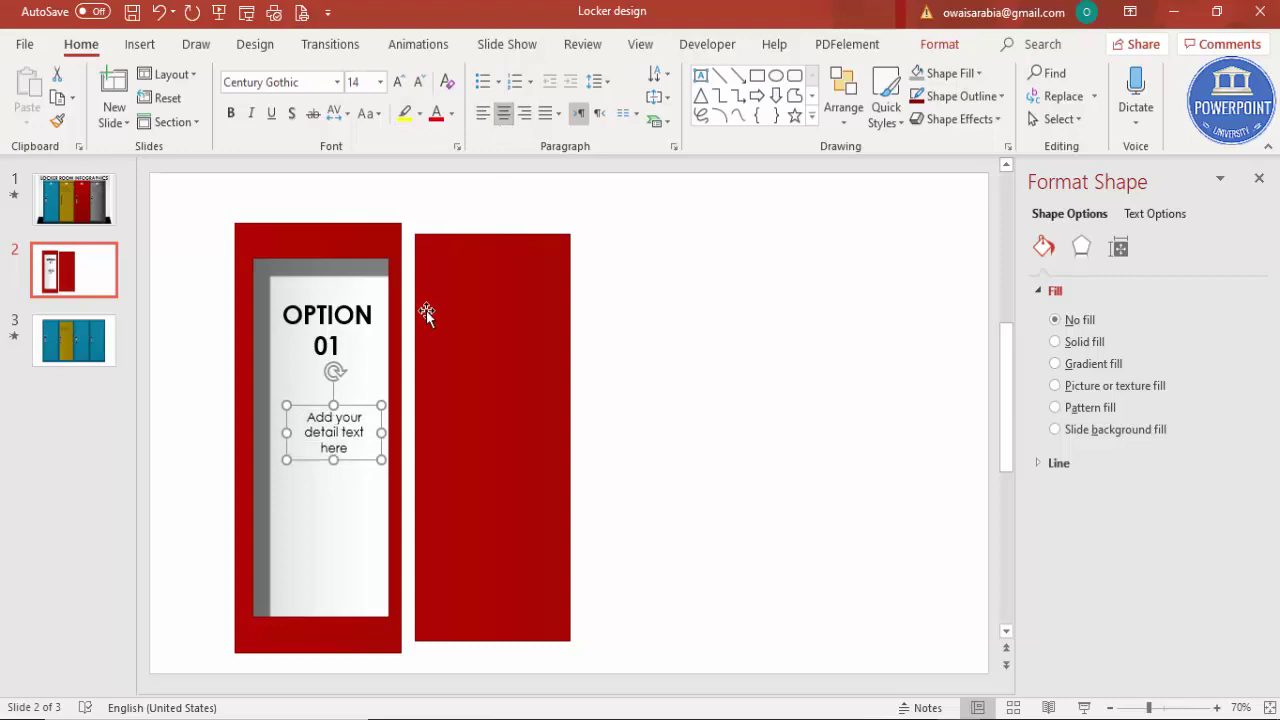
{"action": "left_click_drag", "start_coordinate": [357, 410], "coordinate": [352, 436]}
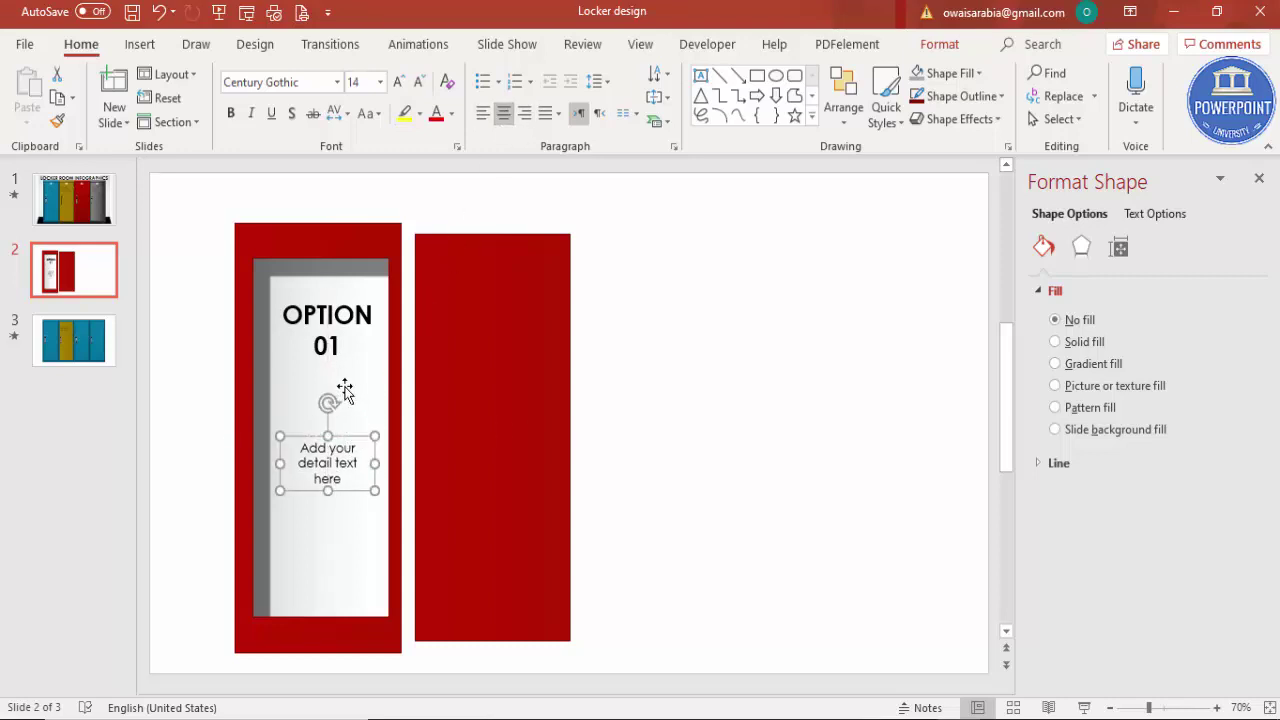
Step: Group the white panel with both text boxes, then select the red door rectangle
{"action": "left_click", "coordinate": [312, 276]}
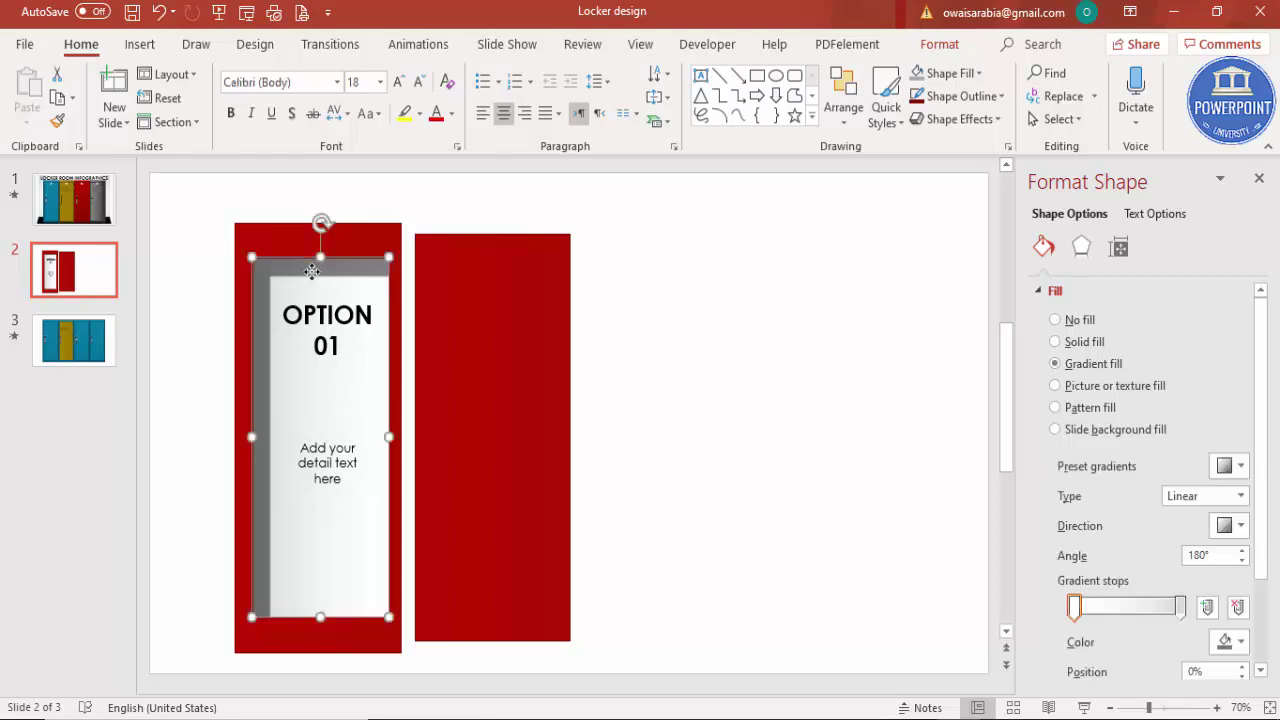
{"action": "left_click", "coordinate": [328, 320]}
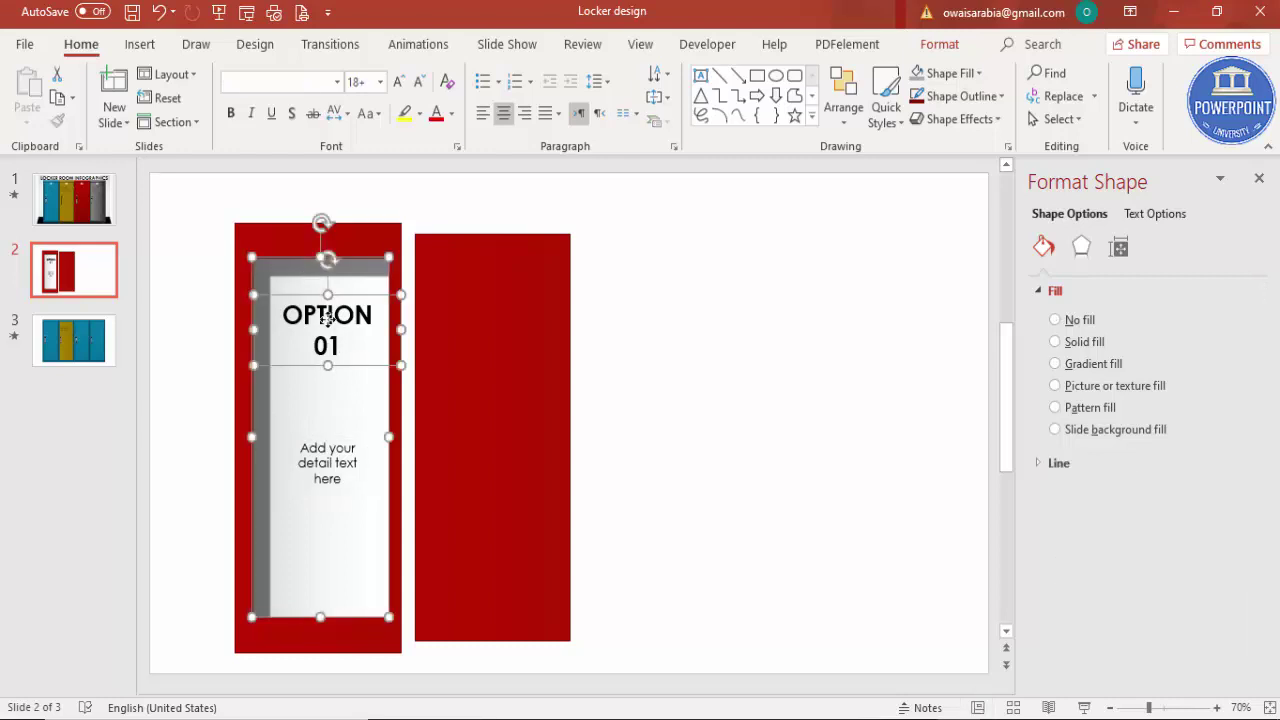
{"action": "left_click", "coordinate": [331, 477]}
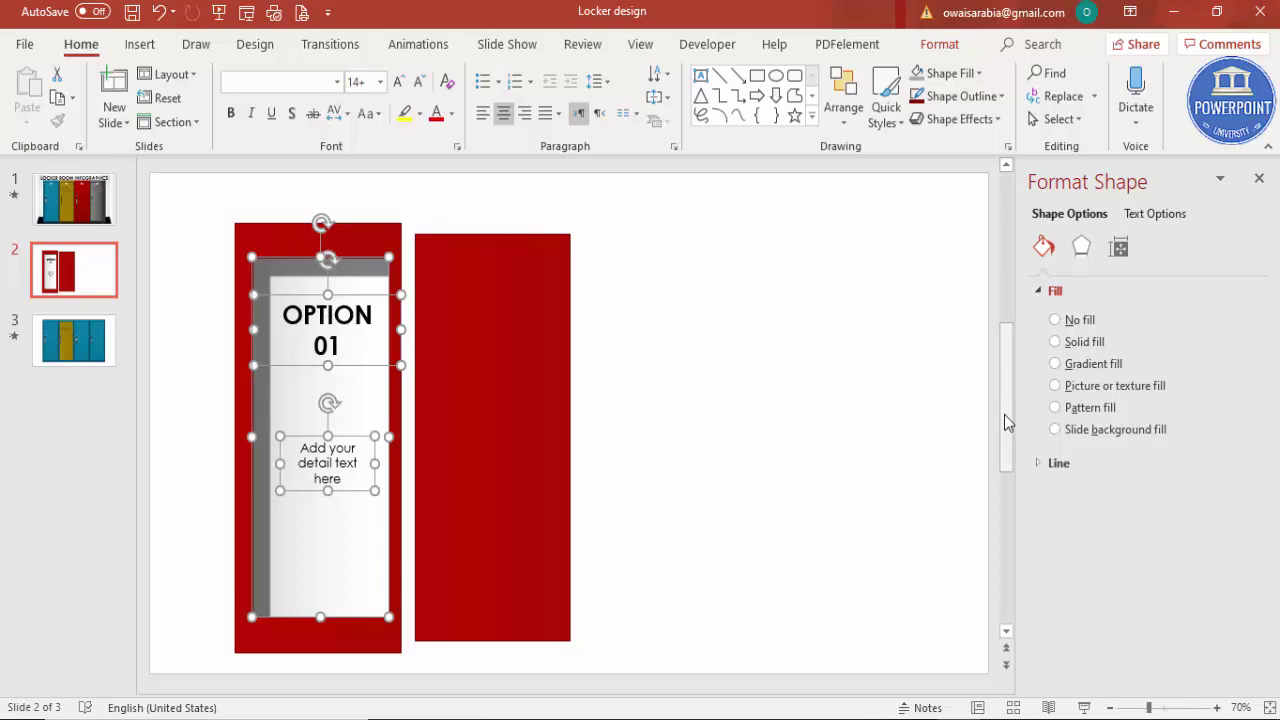
{"action": "key", "text": "ctrl+g"}
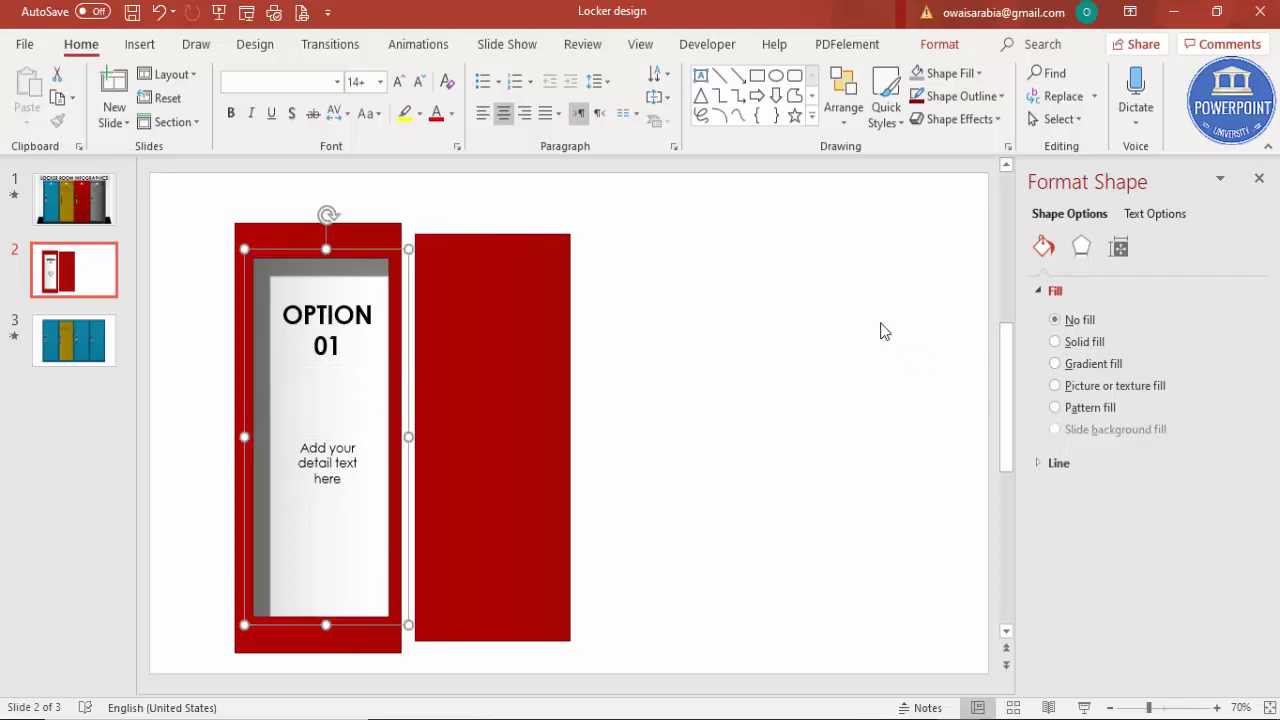
{"action": "left_click", "coordinate": [761, 324]}
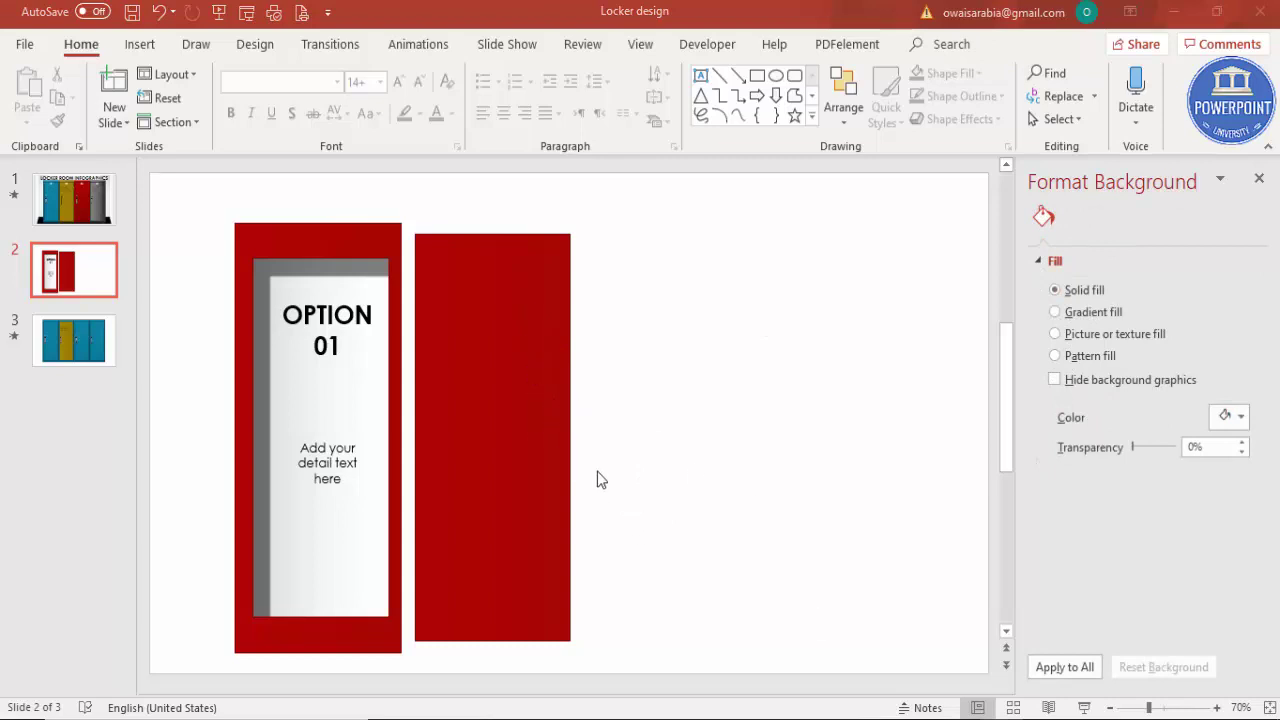
{"action": "left_click", "coordinate": [521, 375]}
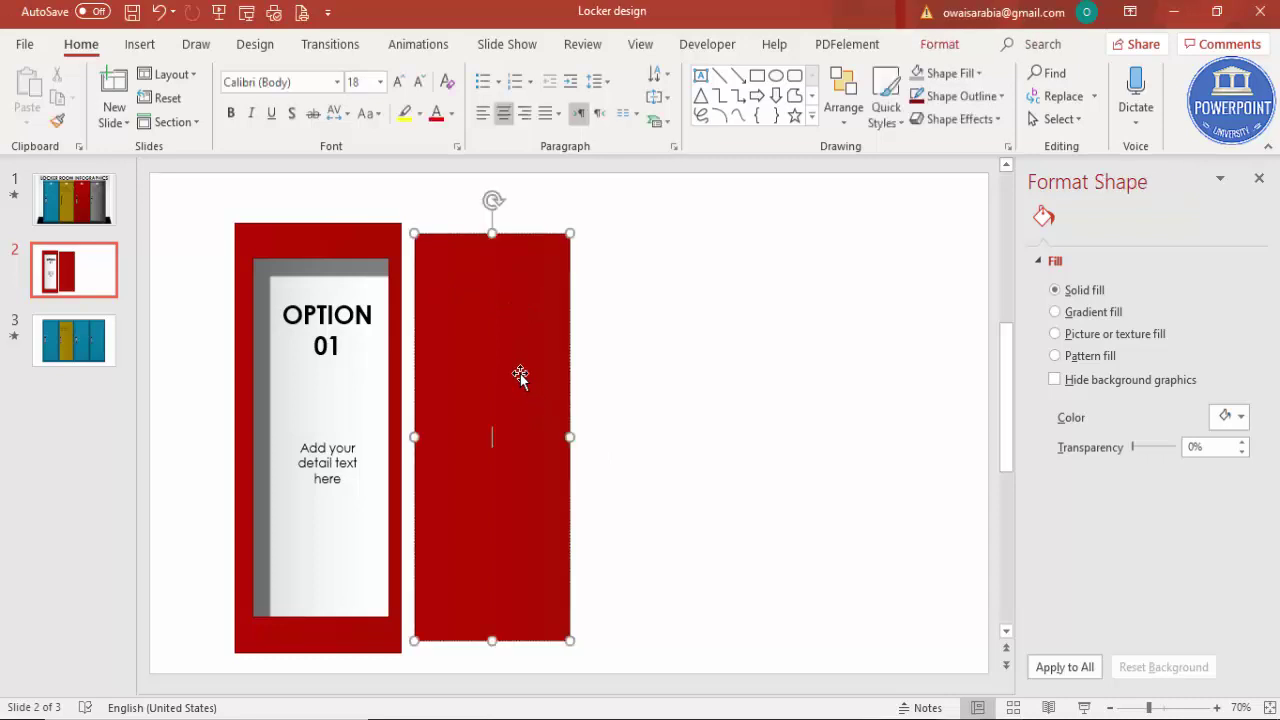
Step: Copy the door rectangle into a thin bar with a dark red gradient running at 90°
{"action": "left_click_drag", "start_coordinate": [522, 376], "coordinate": [758, 387]}
{"action": "left_click_drag", "start_coordinate": [650, 245], "coordinate": [505, 283]}
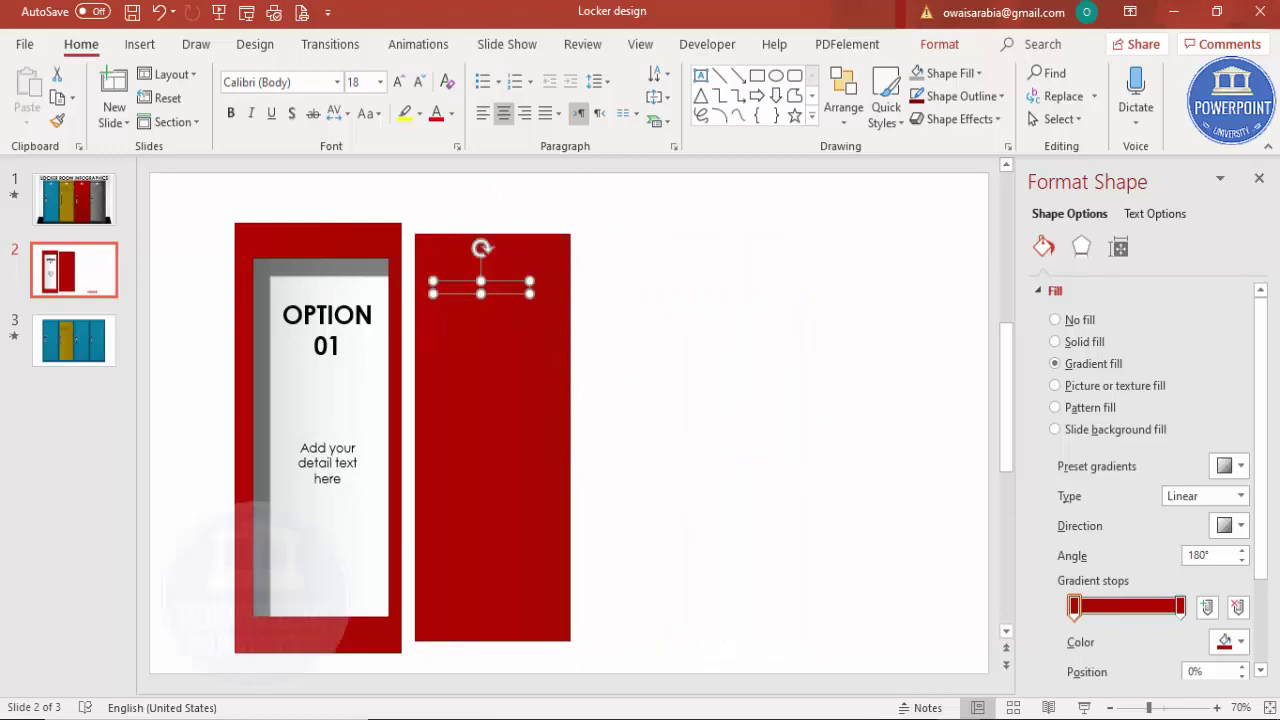
{"action": "left_click", "coordinate": [1236, 642]}
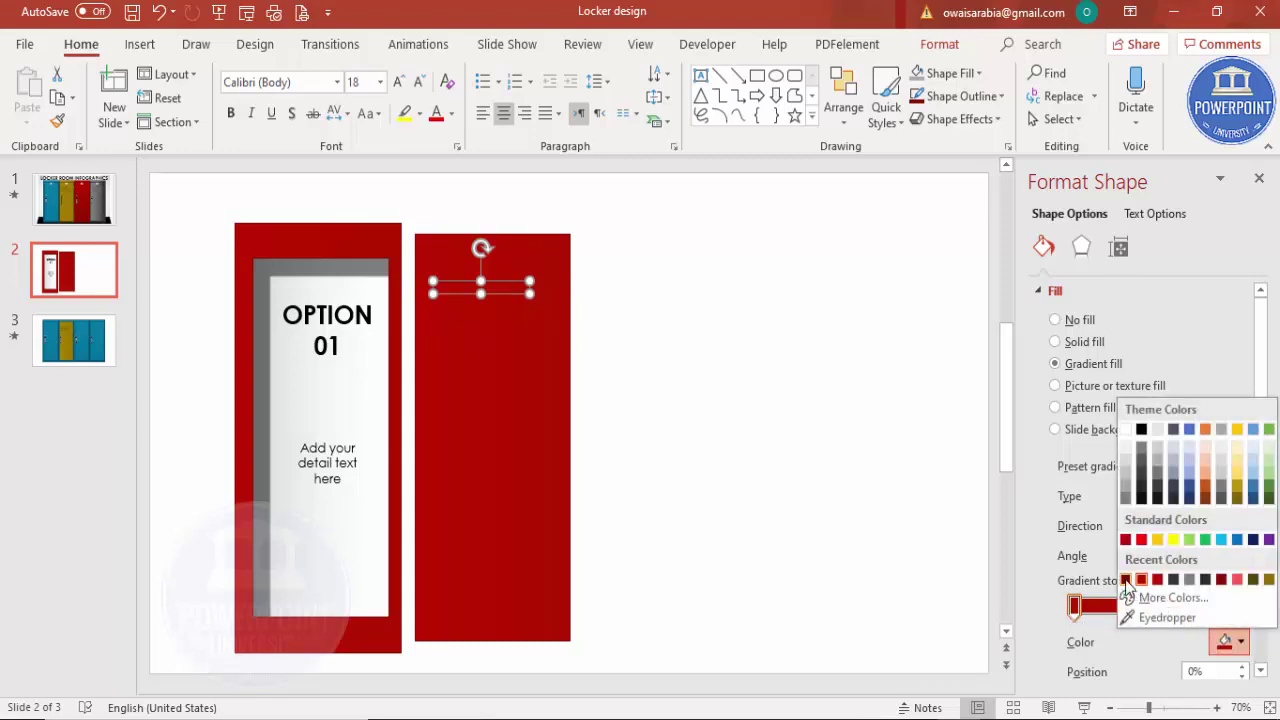
{"action": "left_click", "coordinate": [1127, 580]}
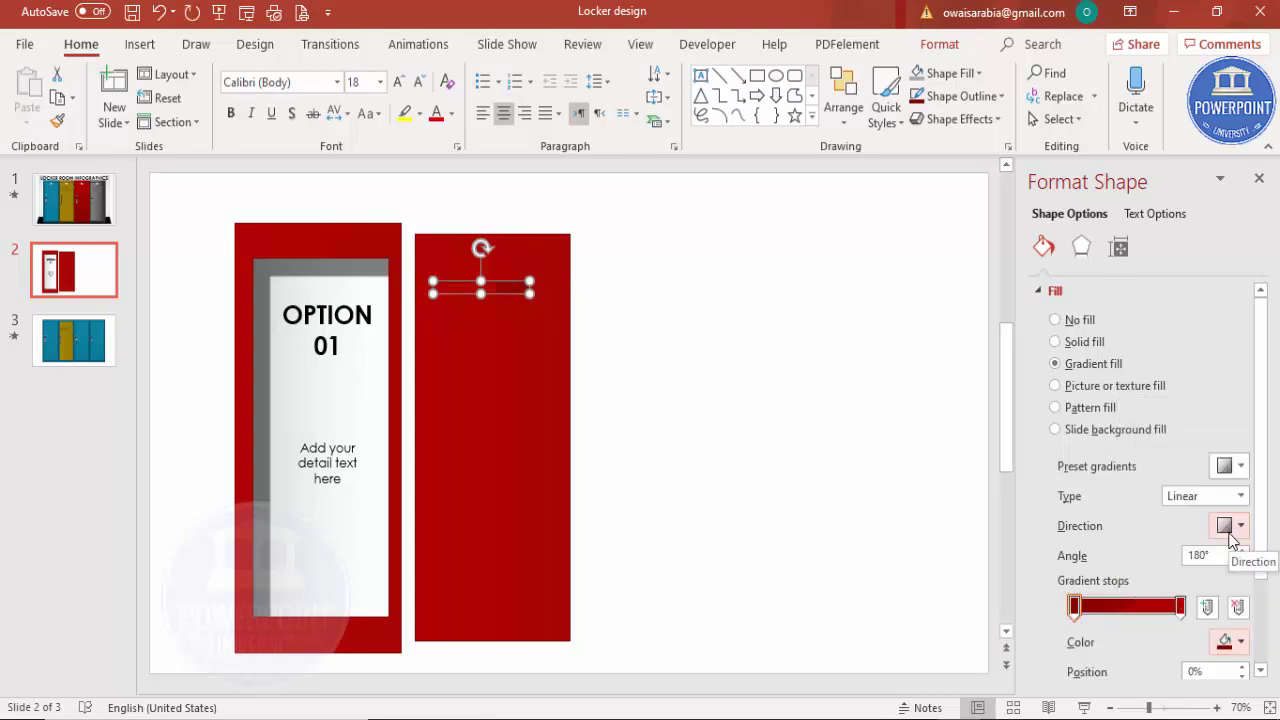
{"action": "left_click", "coordinate": [1231, 539]}
{"action": "left_click", "coordinate": [1137, 563]}
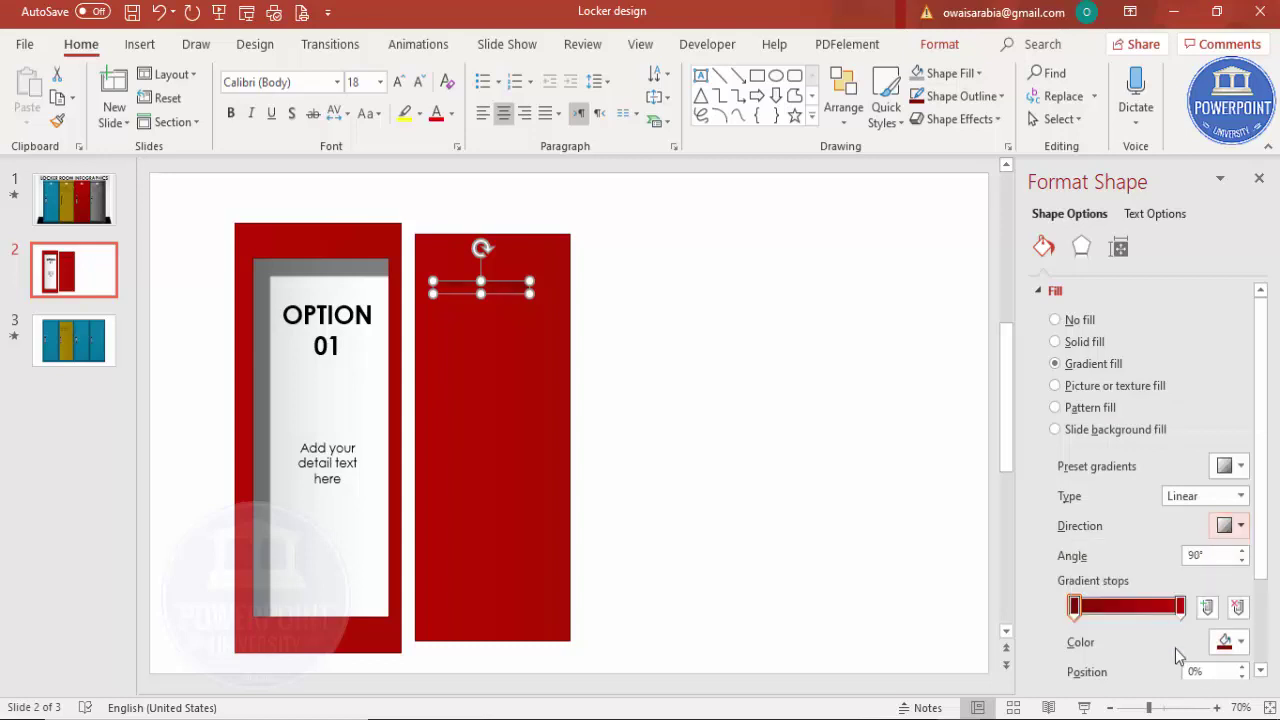
{"action": "left_click", "coordinate": [1184, 708]}
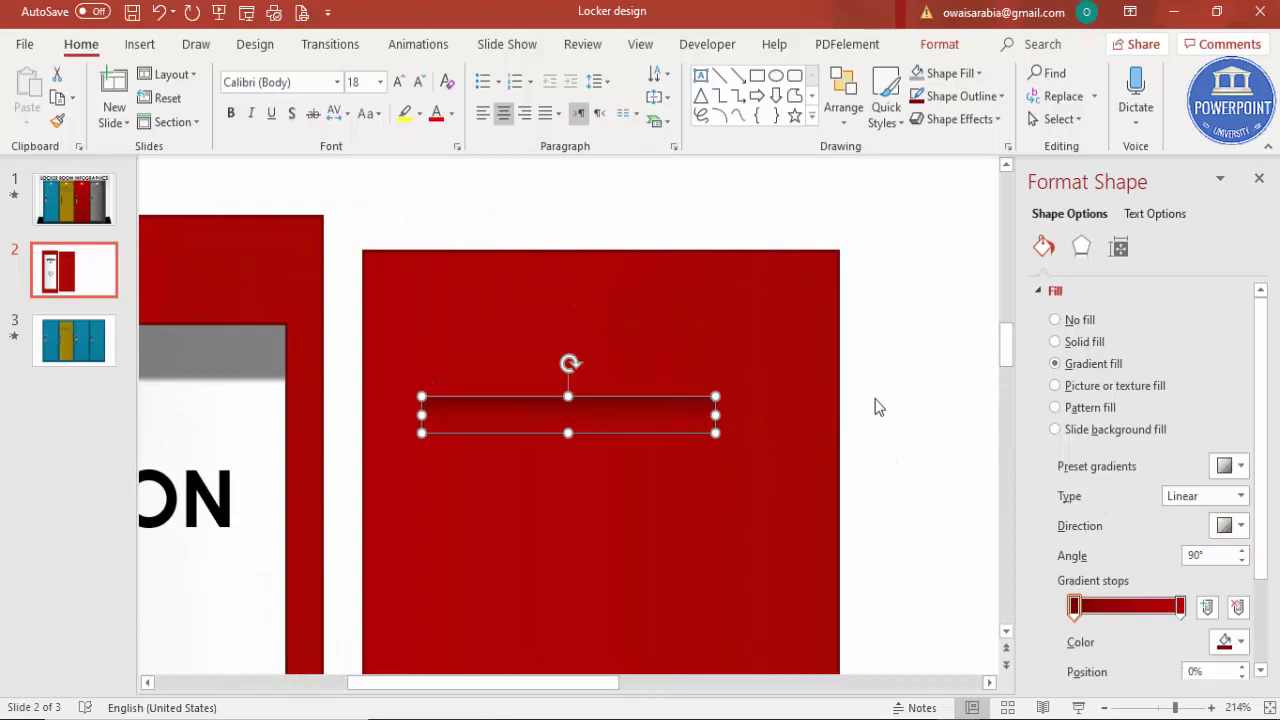
{"action": "left_click", "coordinate": [876, 405]}
Step: Remove the bar's outline and position it near the top of the door
{"action": "left_click", "coordinate": [617, 421]}
{"action": "left_click_drag", "start_coordinate": [617, 421], "coordinate": [634, 424]}
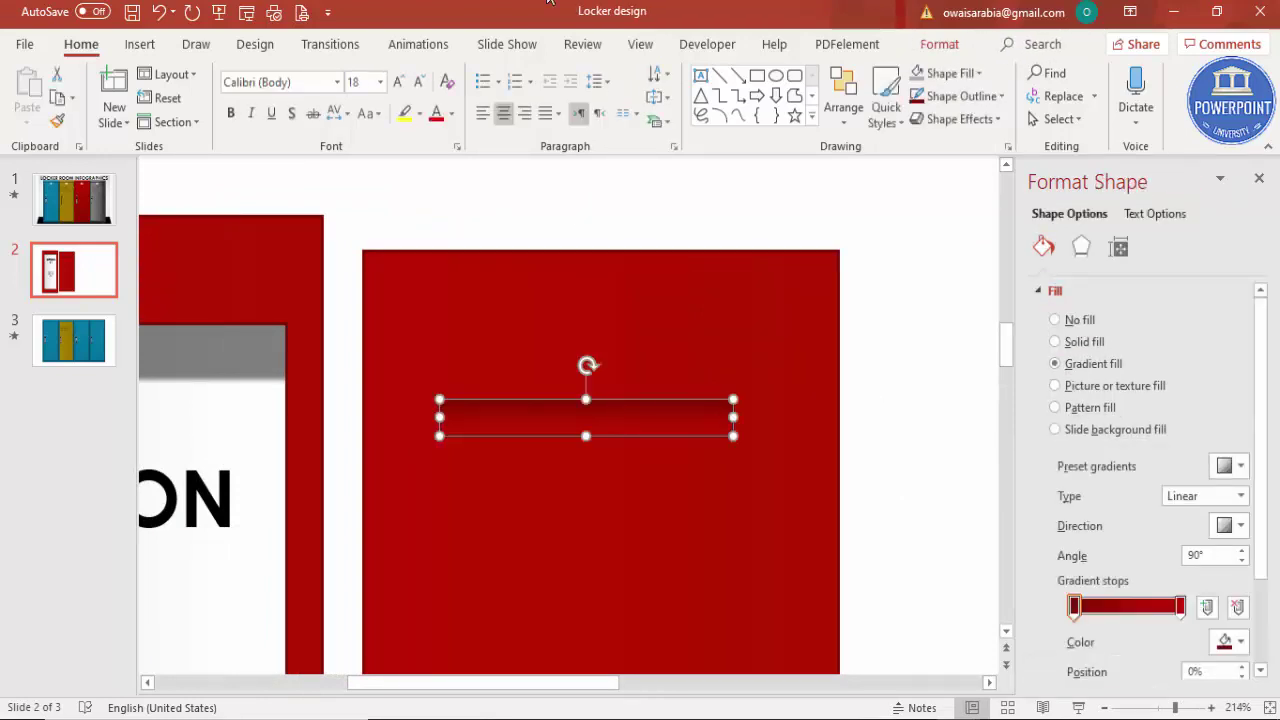
{"action": "left_click", "coordinate": [930, 52]}
{"action": "left_click", "coordinate": [505, 97]}
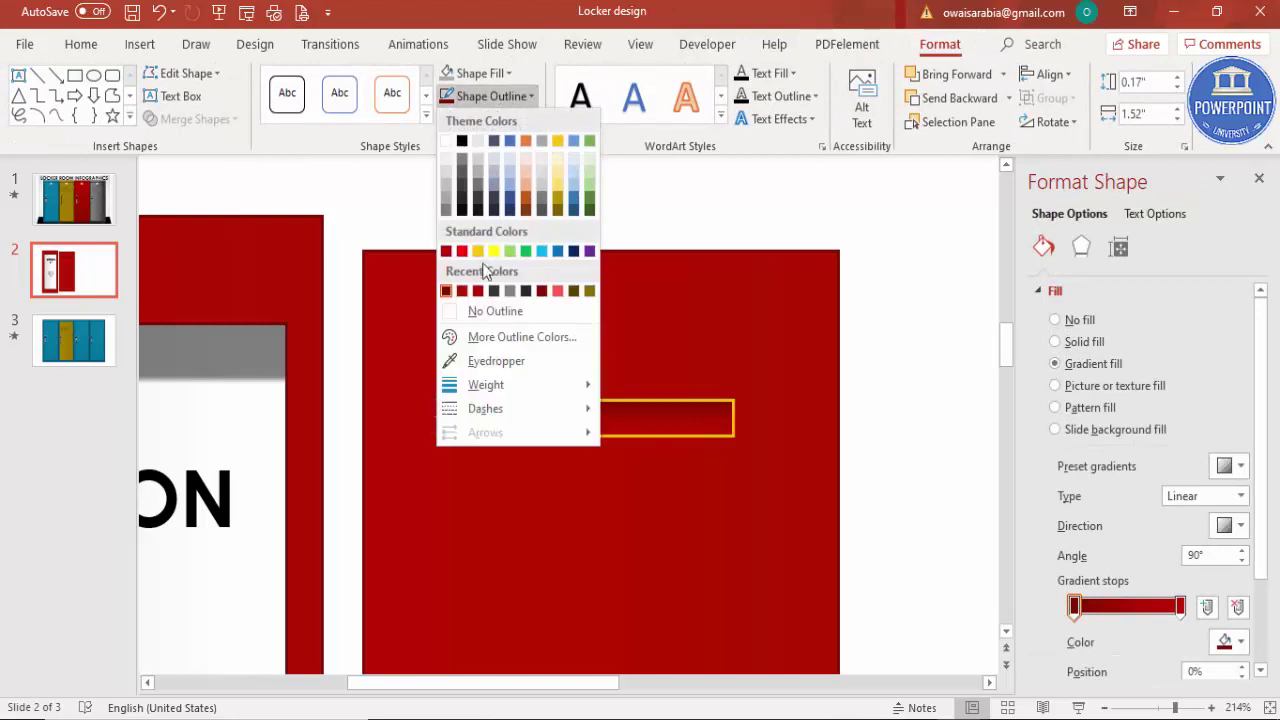
{"action": "left_click", "coordinate": [485, 313]}
{"action": "left_click_drag", "start_coordinate": [641, 428], "coordinate": [621, 427]}
Step: Duplicate the bar with Ctrl+D into five evenly spaced slats
{"action": "key", "text": "ctrl+d"}
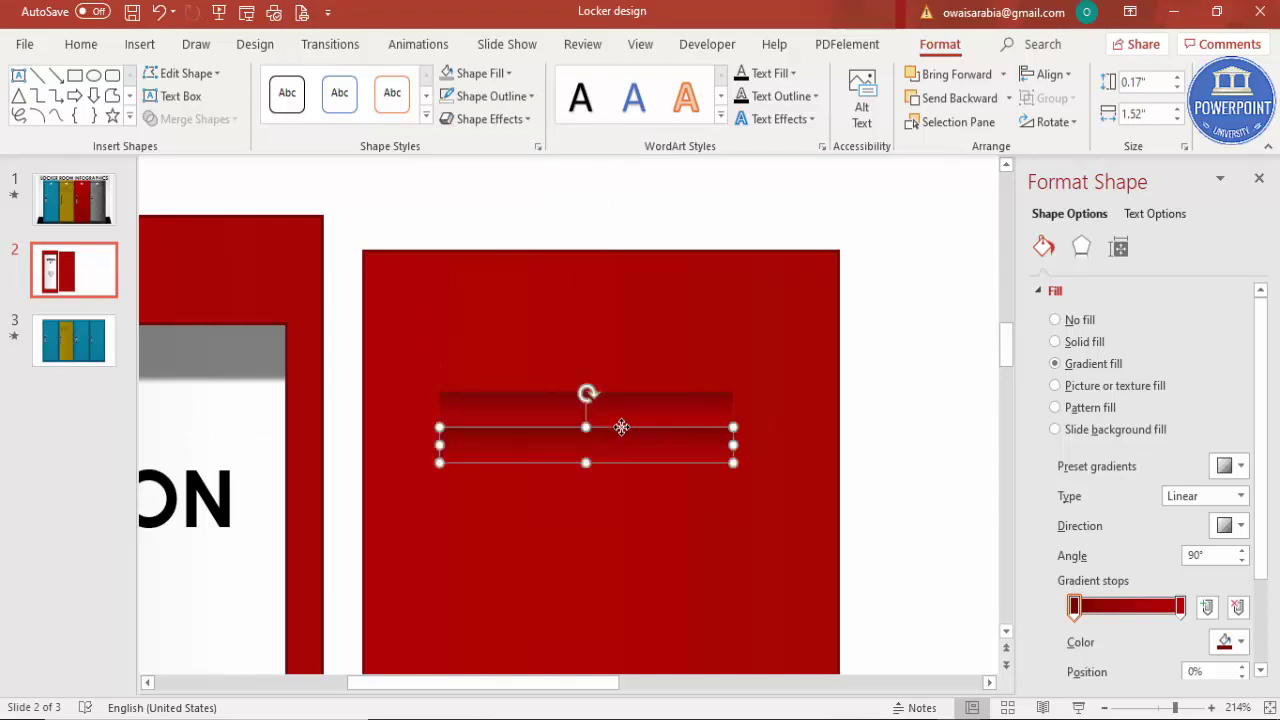
{"action": "key", "text": "ctrl+d"}
{"action": "key", "text": "ctrl+d"}
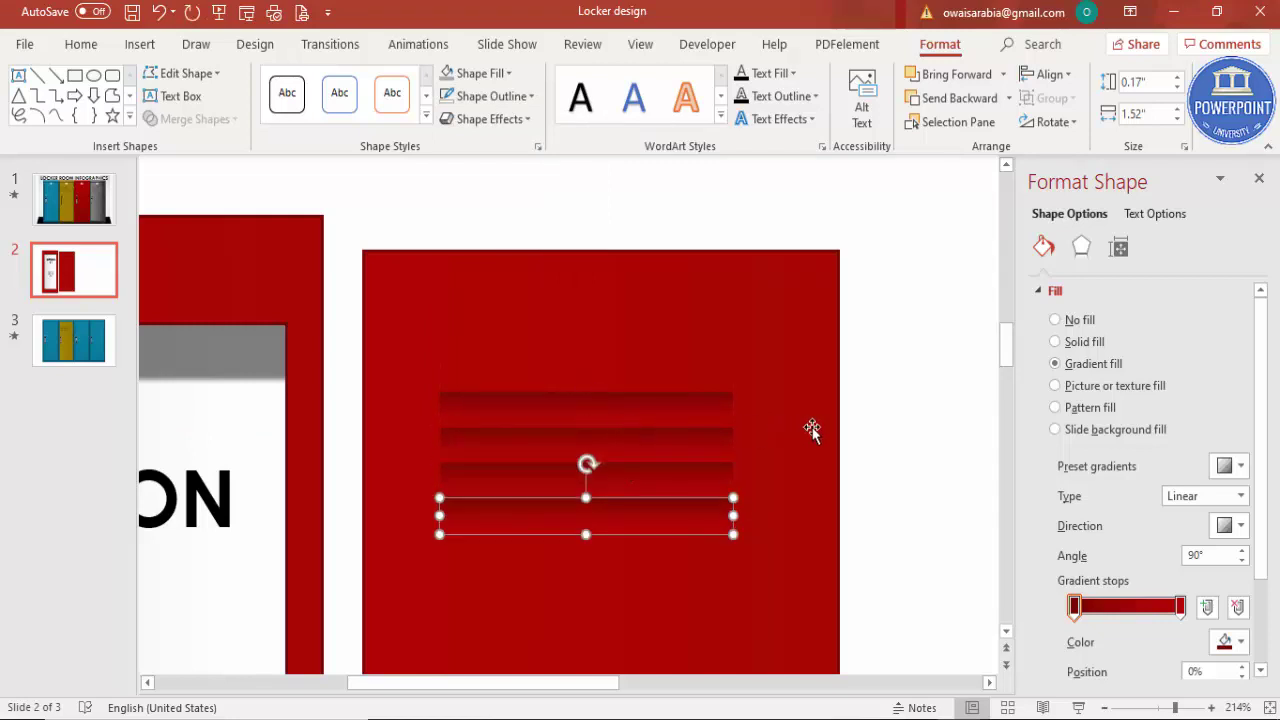
{"action": "left_click", "coordinate": [878, 410]}
{"action": "left_click", "coordinate": [677, 502]}
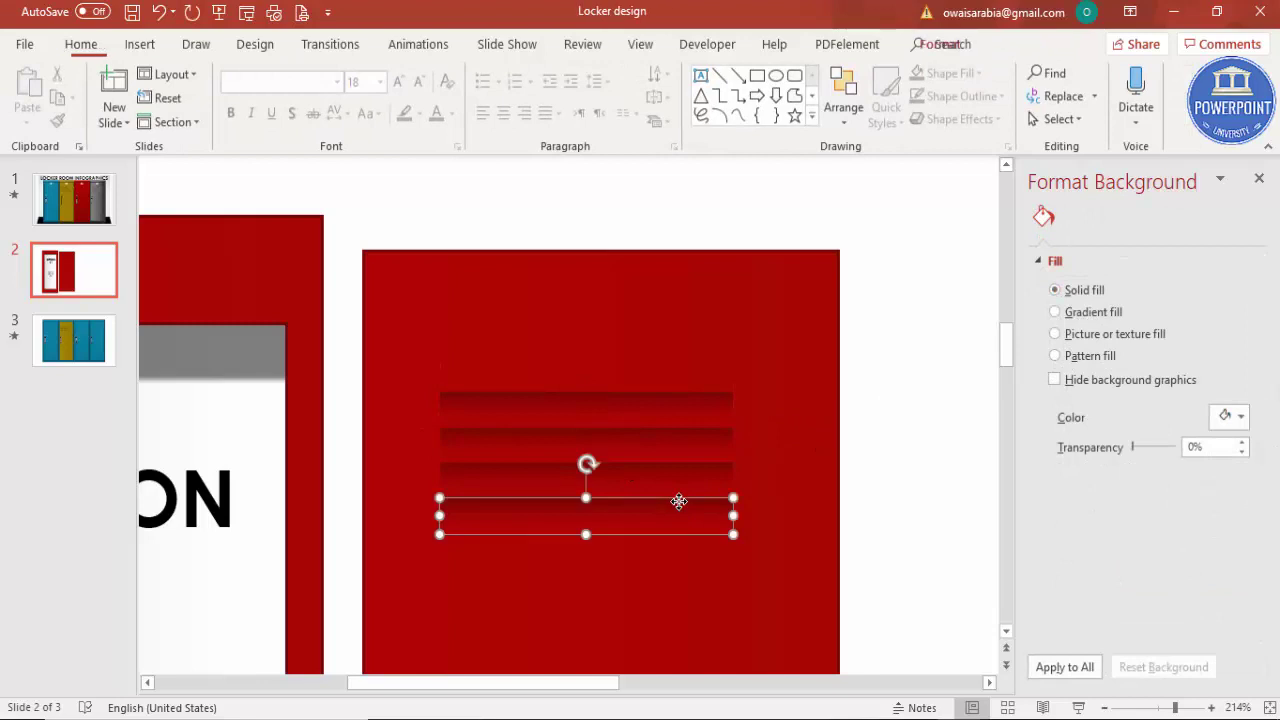
{"action": "key", "text": "ctrl+d"}
{"action": "left_click_drag", "start_coordinate": [727, 558], "coordinate": [686, 551]}
{"action": "left_click", "coordinate": [873, 600]}
Step: Align the five slats on their left edges and group them
{"action": "left_click_drag", "start_coordinate": [905, 587], "coordinate": [397, 294]}
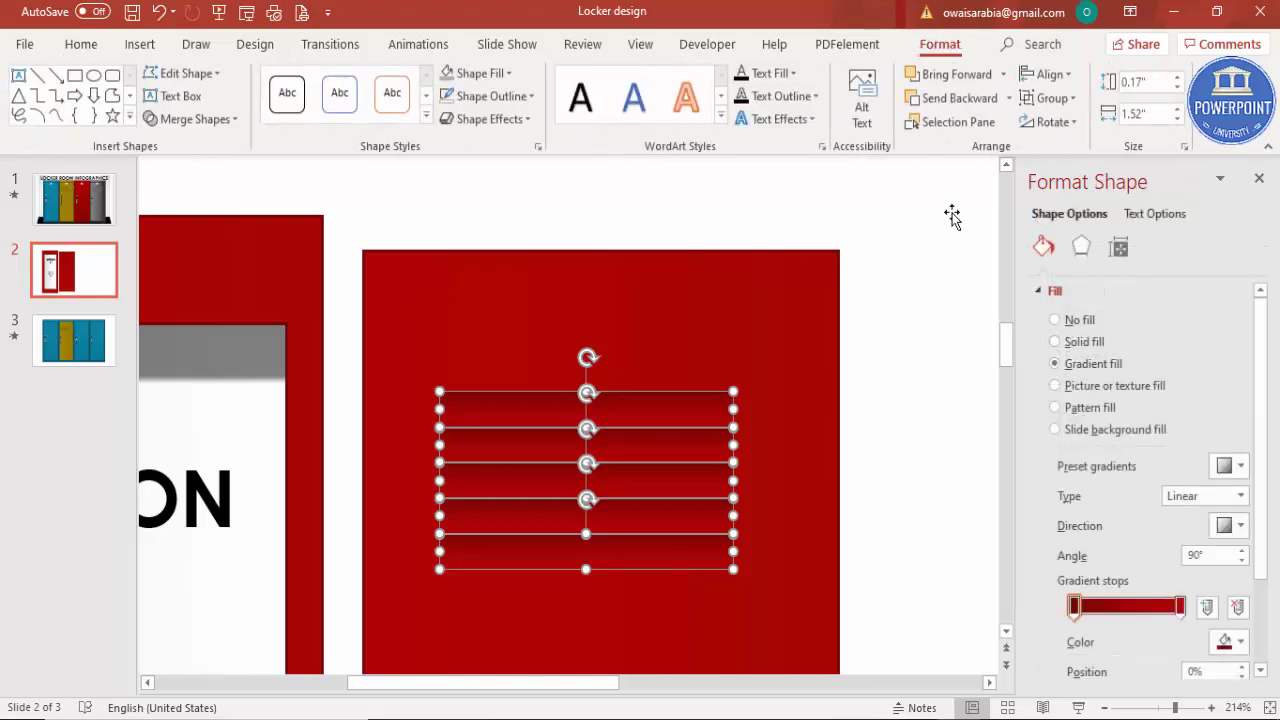
{"action": "left_click", "coordinate": [1031, 76]}
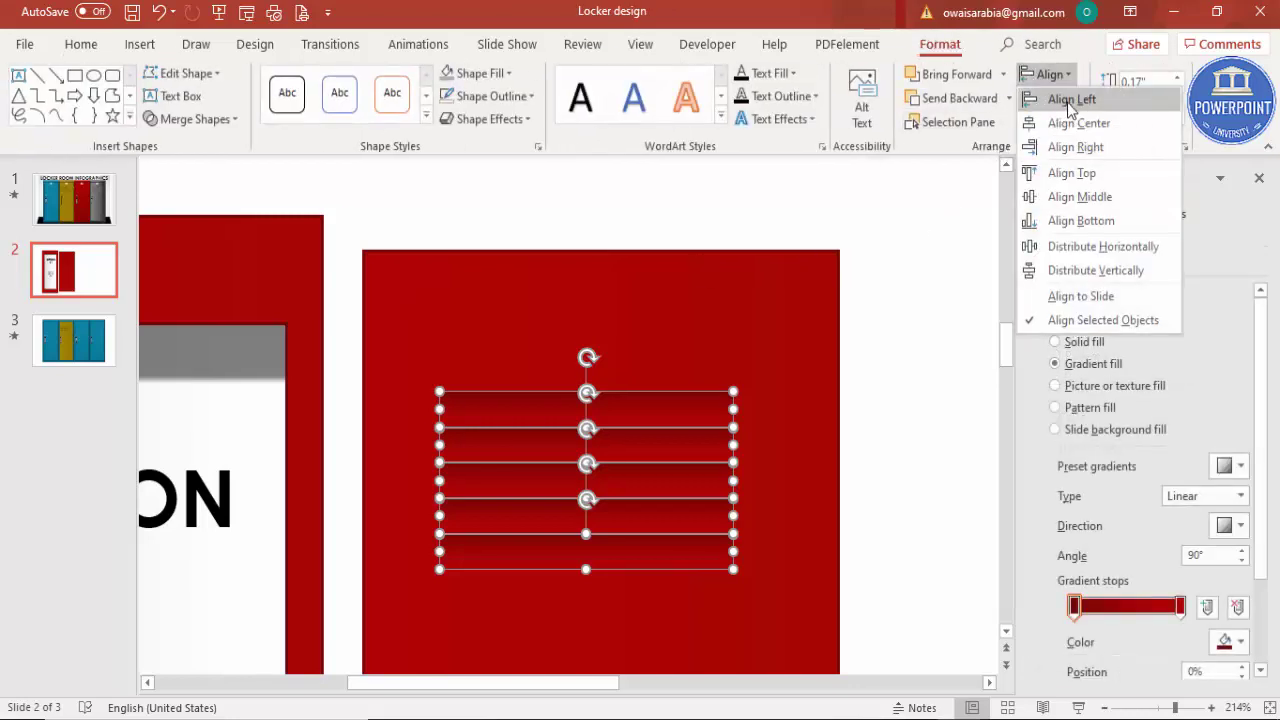
{"action": "left_click", "coordinate": [1067, 102]}
{"action": "key", "text": "ctrl+g"}
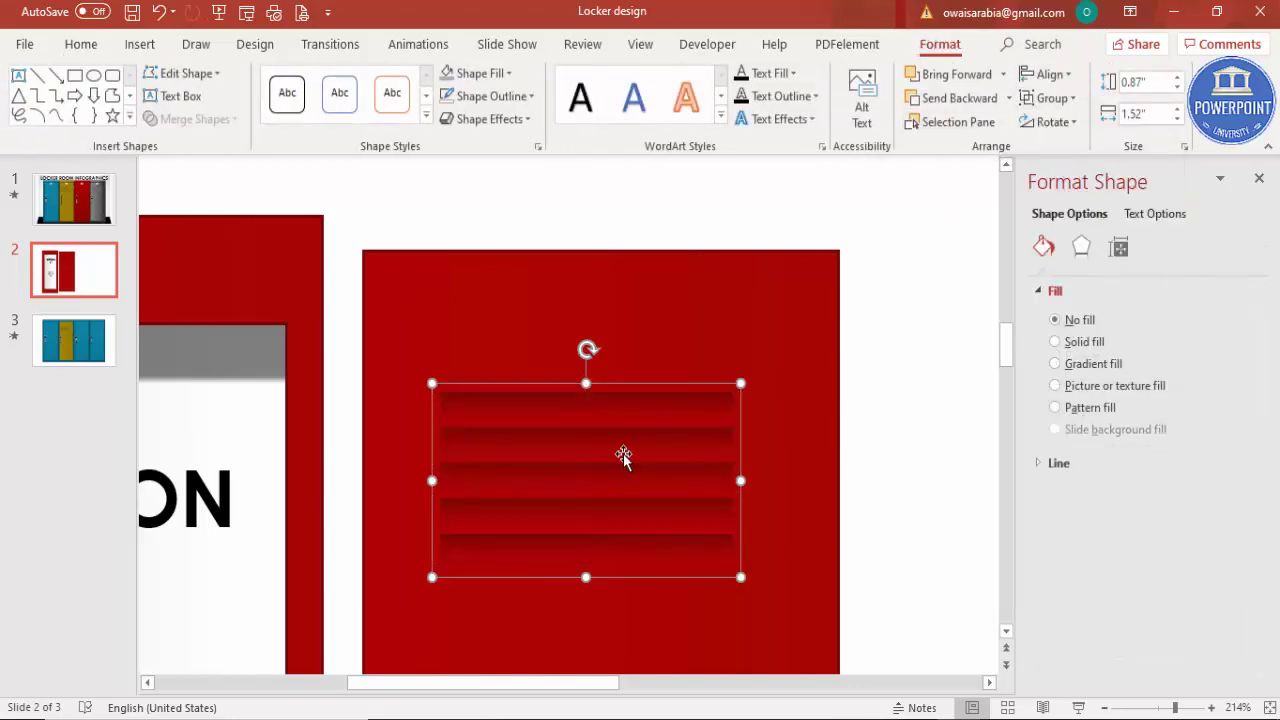
{"action": "left_click", "coordinate": [1267, 705]}
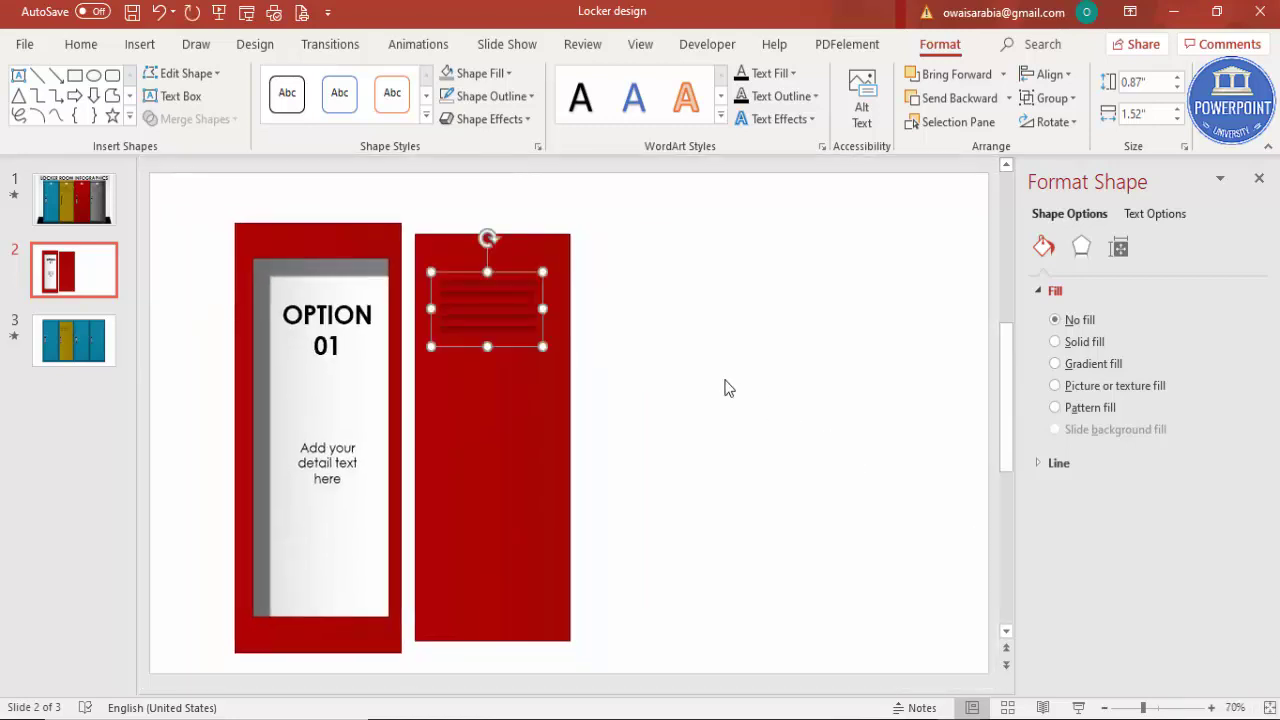
{"action": "left_click", "coordinate": [726, 386]}
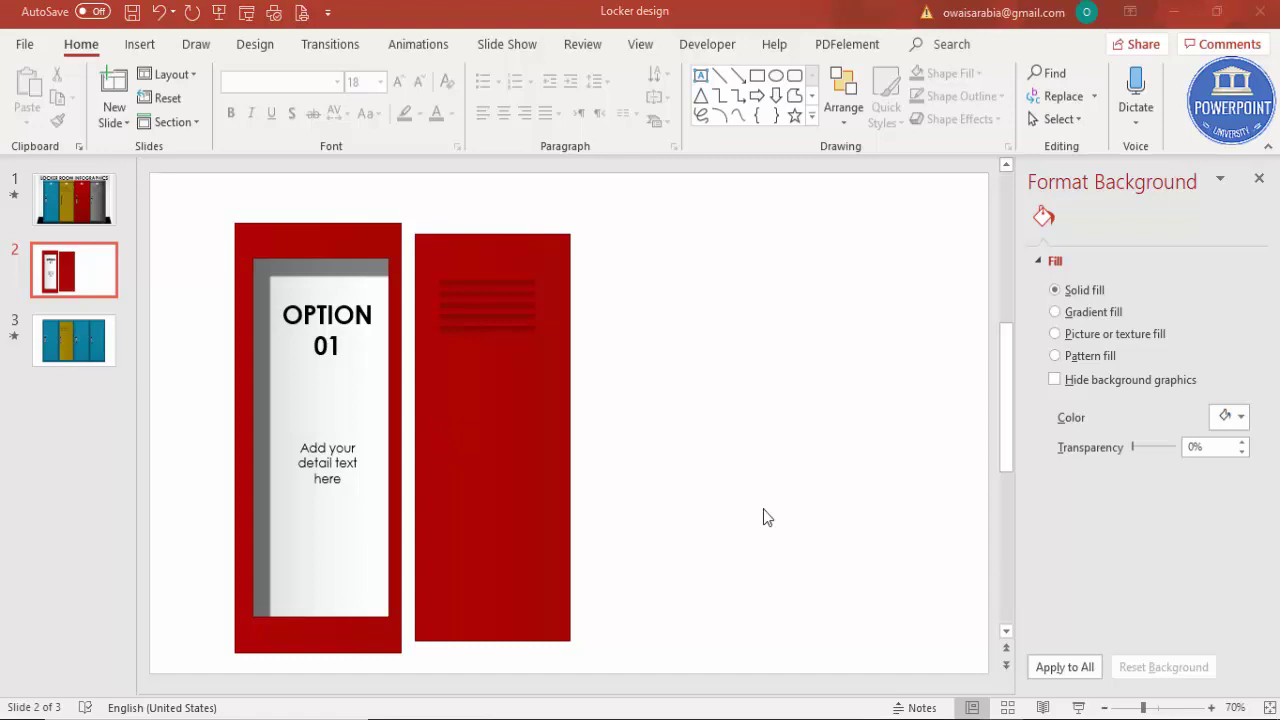
Step: Draw a tall, thin rectangle handle on the door's left side with no outline
{"action": "left_click", "coordinate": [1160, 708]}
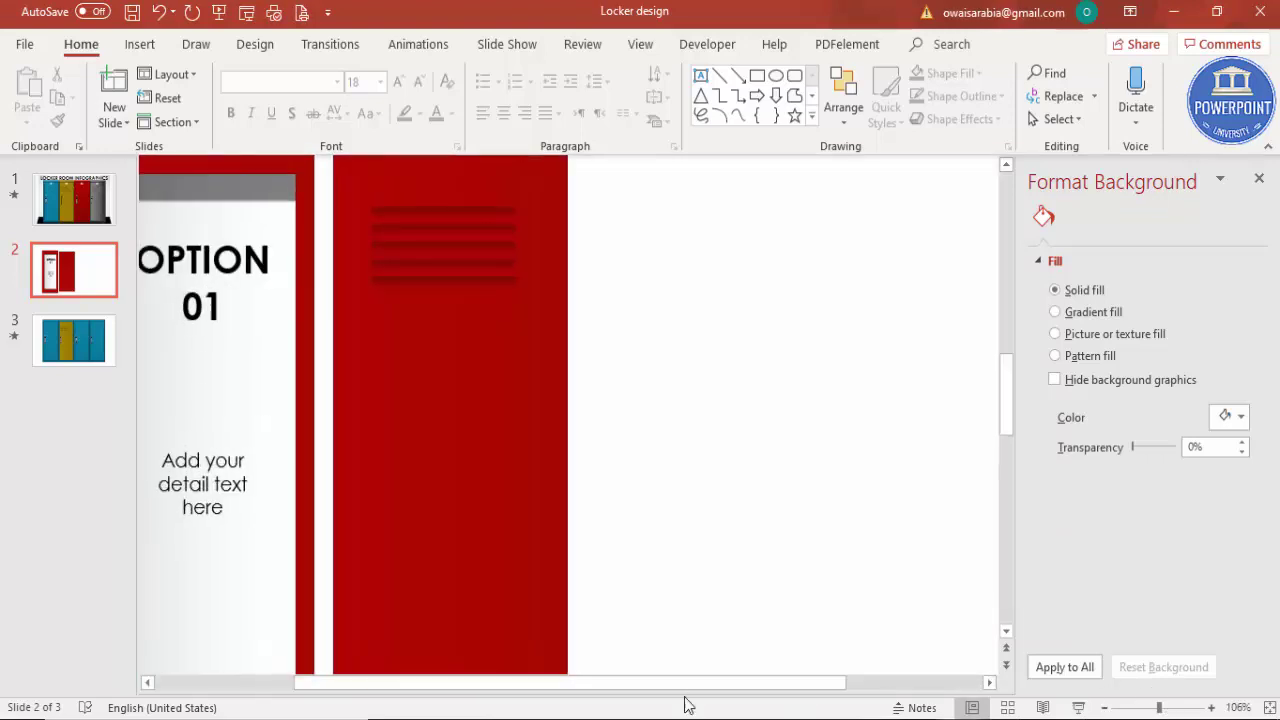
{"action": "left_click_drag", "start_coordinate": [646, 686], "coordinate": [611, 686]}
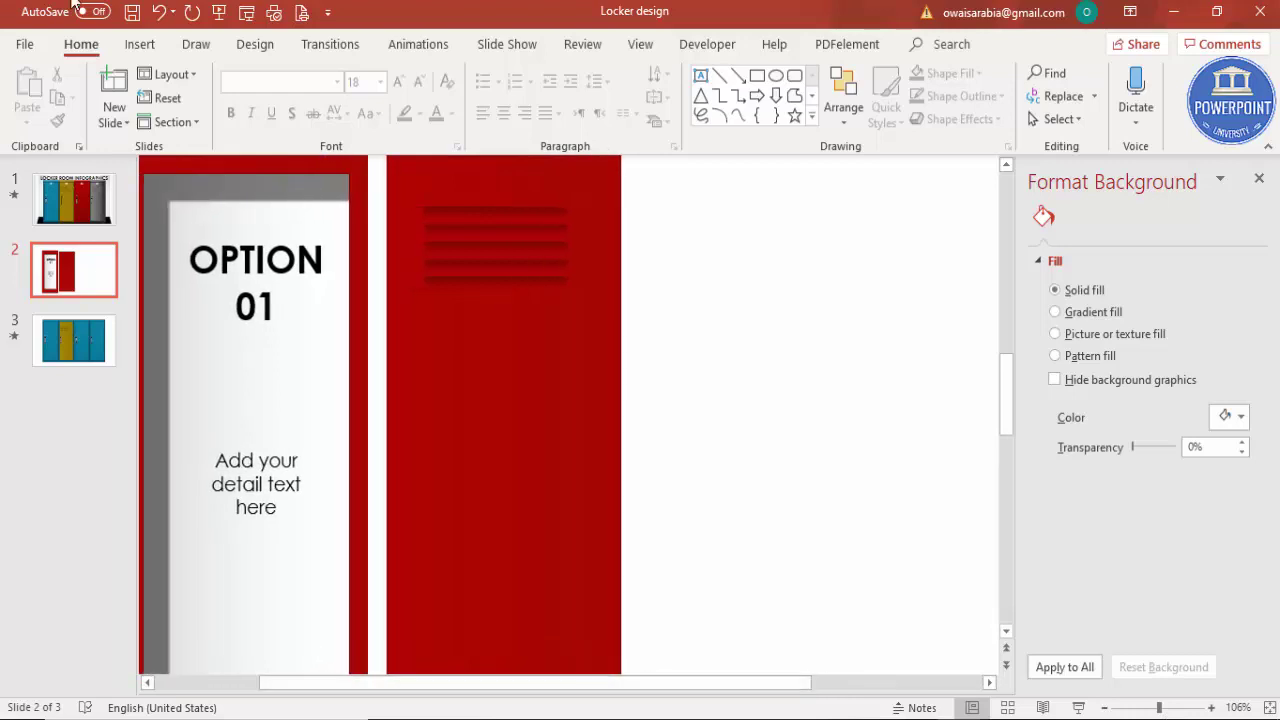
{"action": "left_click", "coordinate": [139, 44]}
{"action": "left_click", "coordinate": [300, 95]}
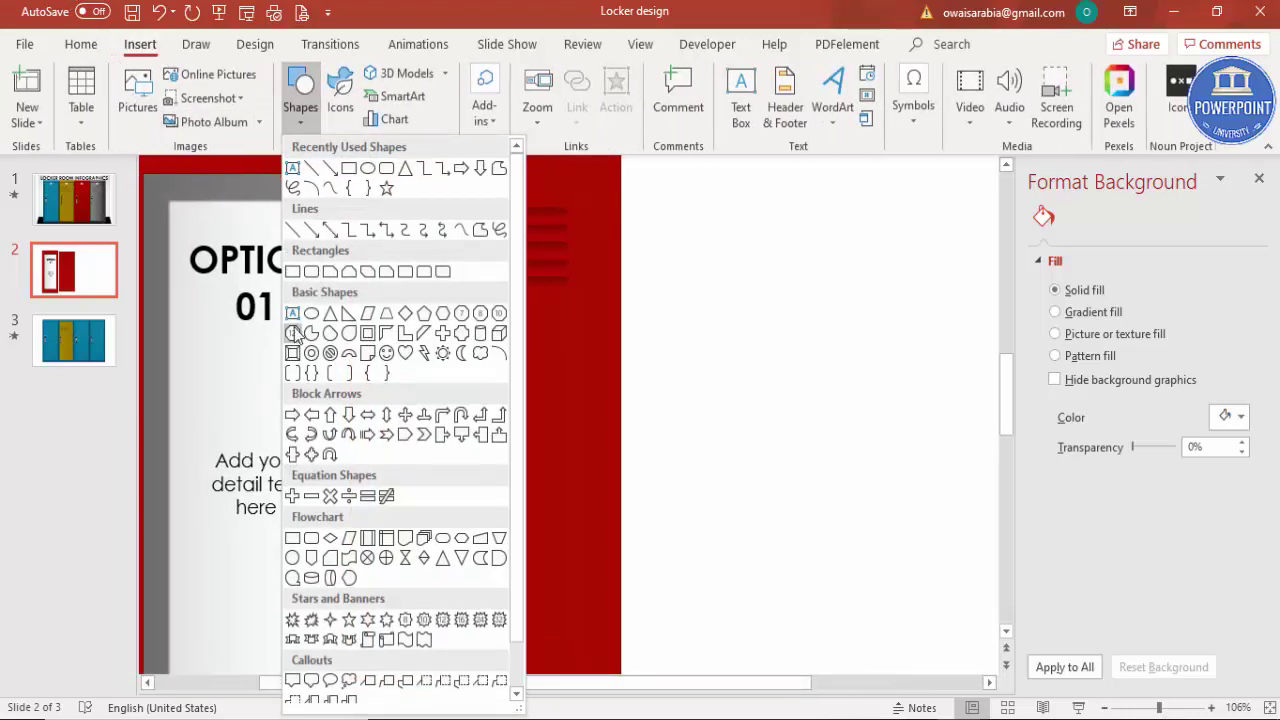
{"action": "left_click", "coordinate": [292, 271]}
{"action": "left_click_drag", "start_coordinate": [407, 419], "coordinate": [418, 527]}
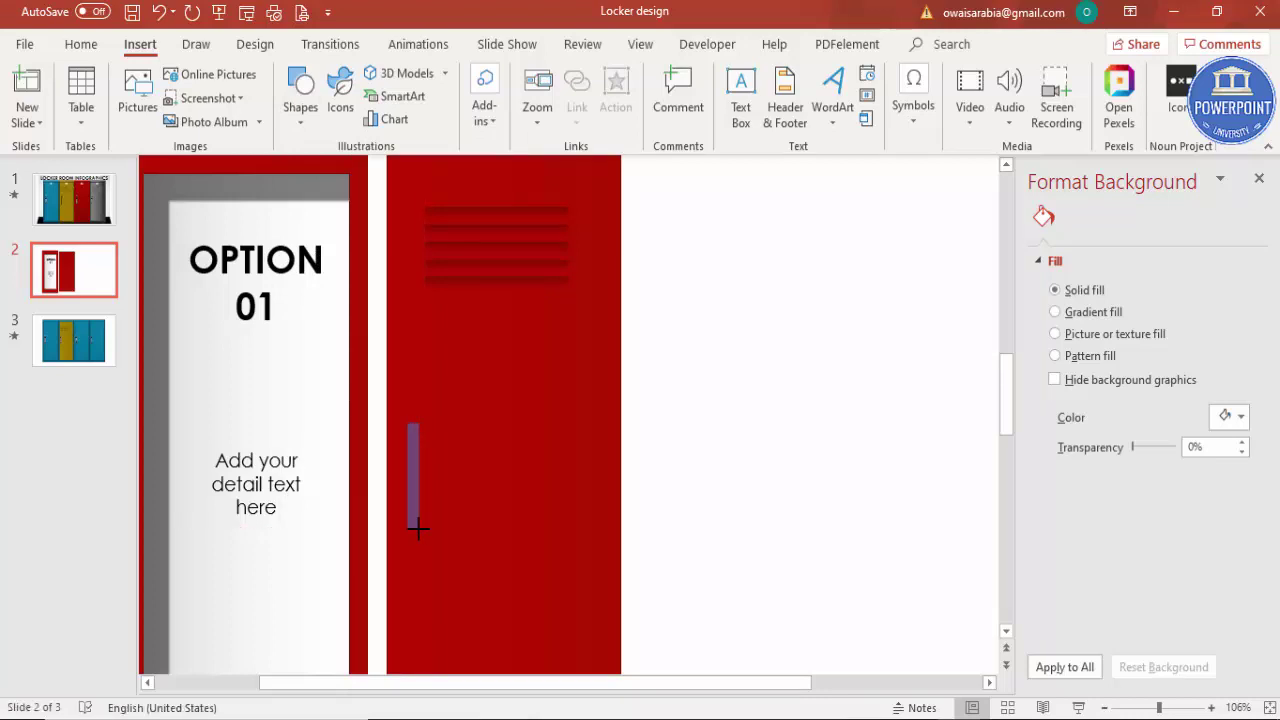
{"action": "left_click", "coordinate": [521, 95]}
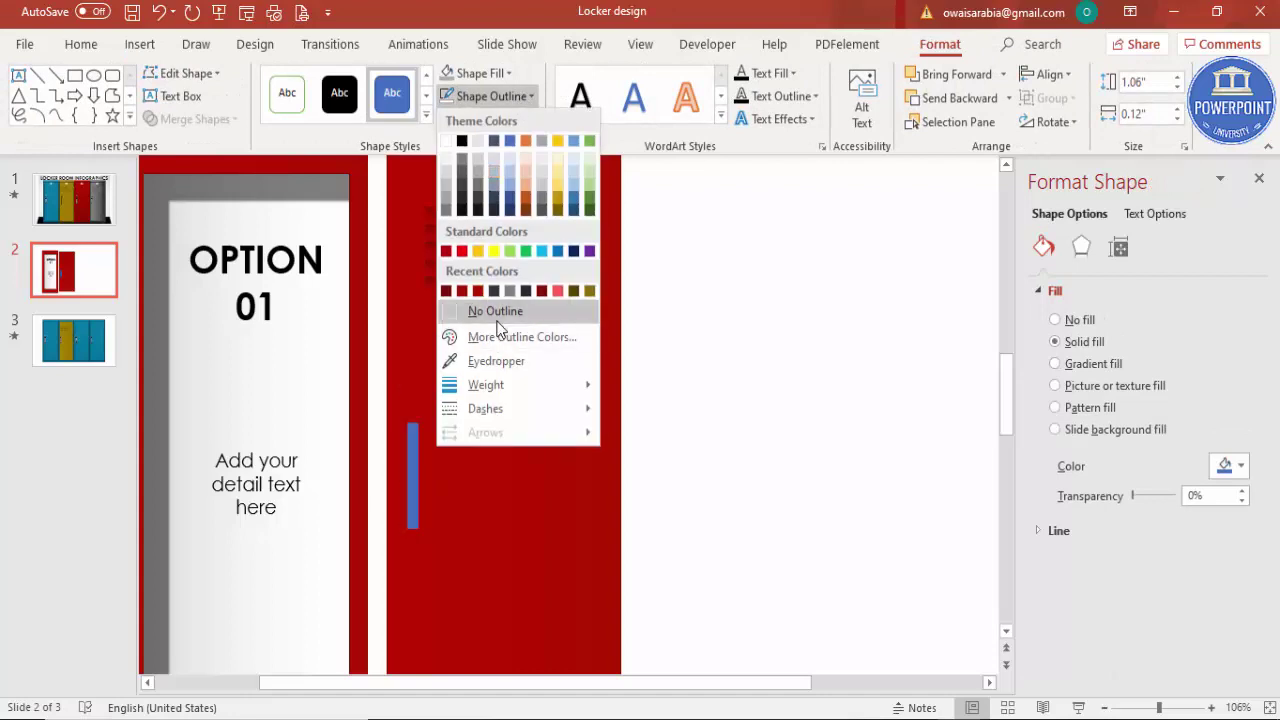
{"action": "left_click", "coordinate": [495, 311]}
Step: Give the handle a gradient fill with a white first stop and a new pale grey stop at 52%
{"action": "left_click", "coordinate": [1080, 366]}
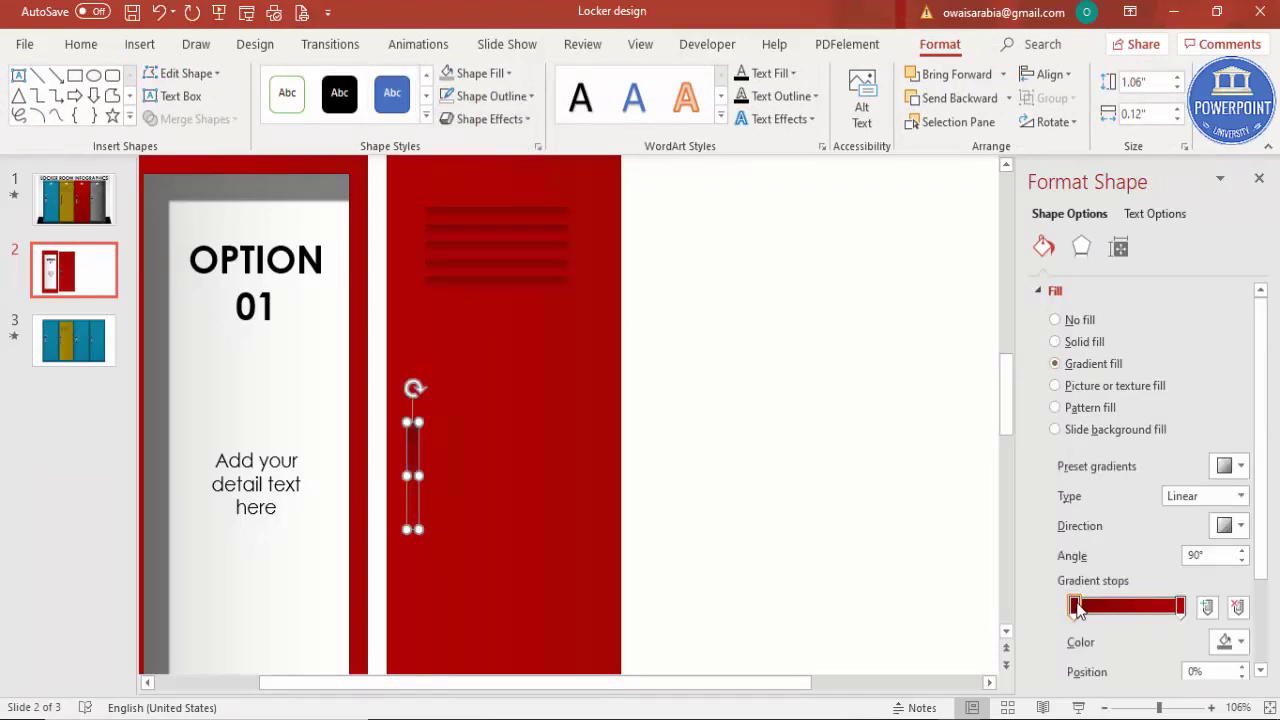
{"action": "left_click", "coordinate": [1236, 642]}
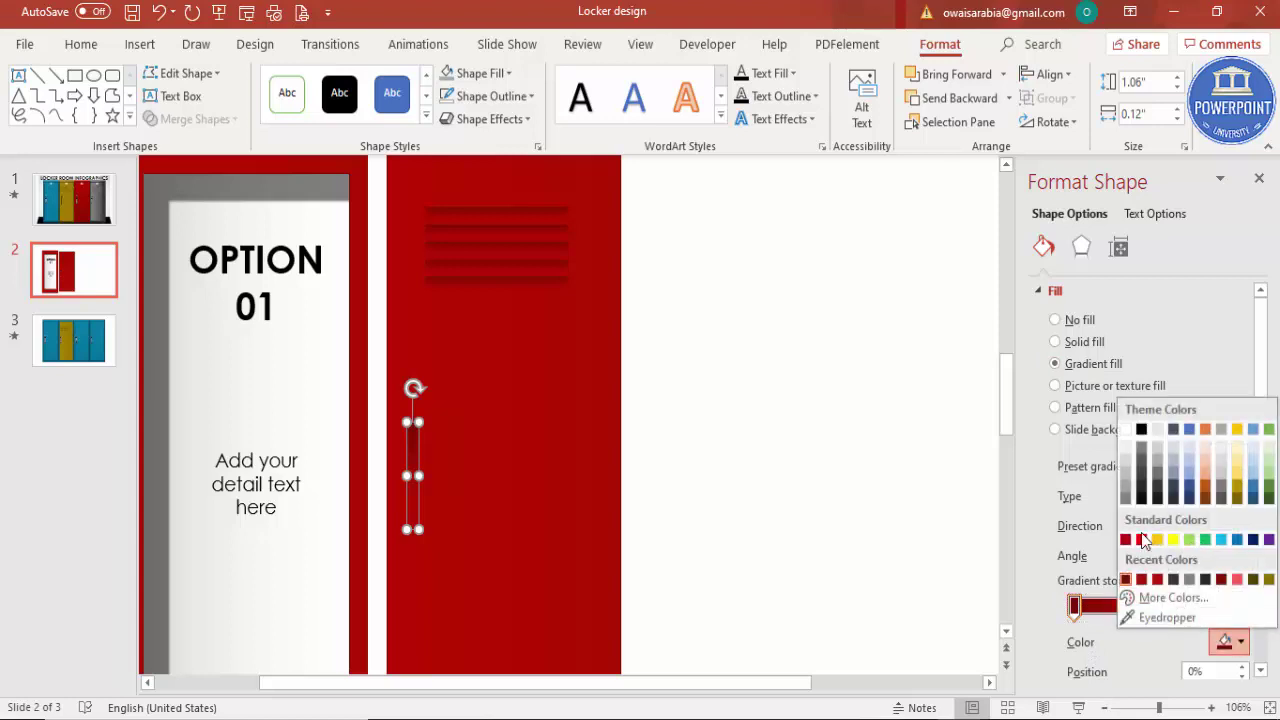
{"action": "left_click", "coordinate": [1129, 431]}
{"action": "left_click", "coordinate": [1130, 604]}
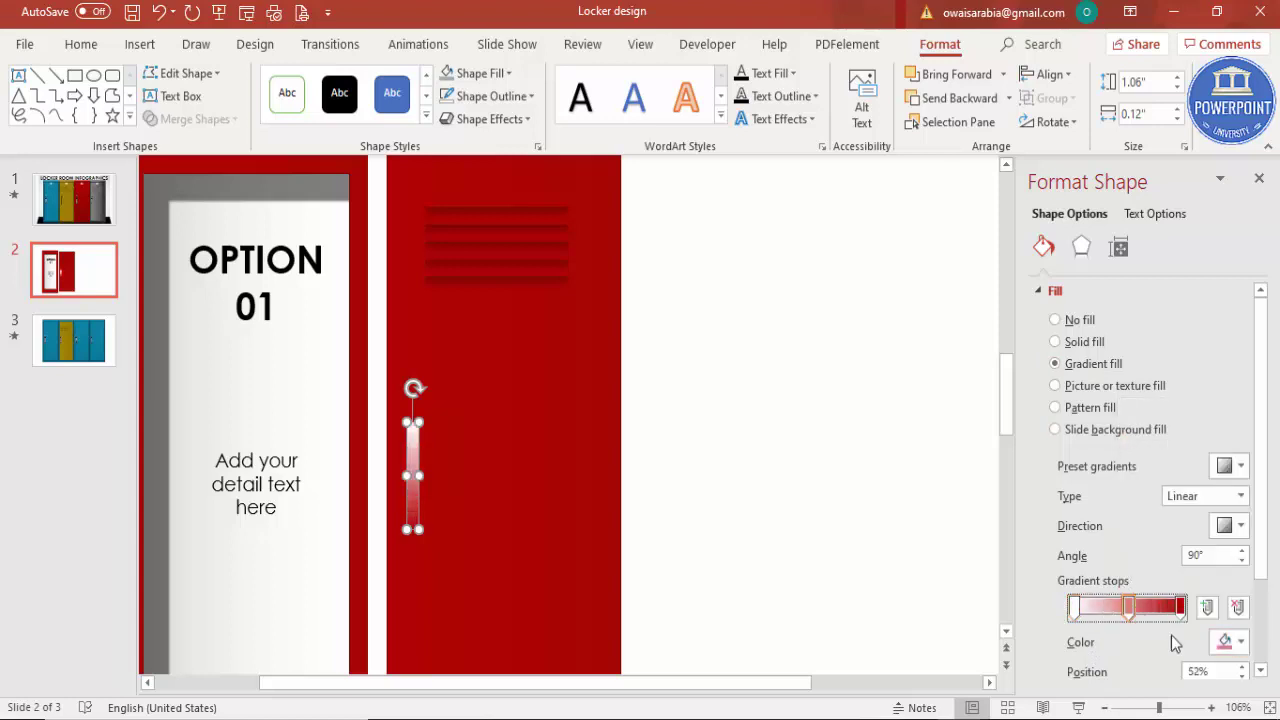
{"action": "left_click", "coordinate": [1236, 642]}
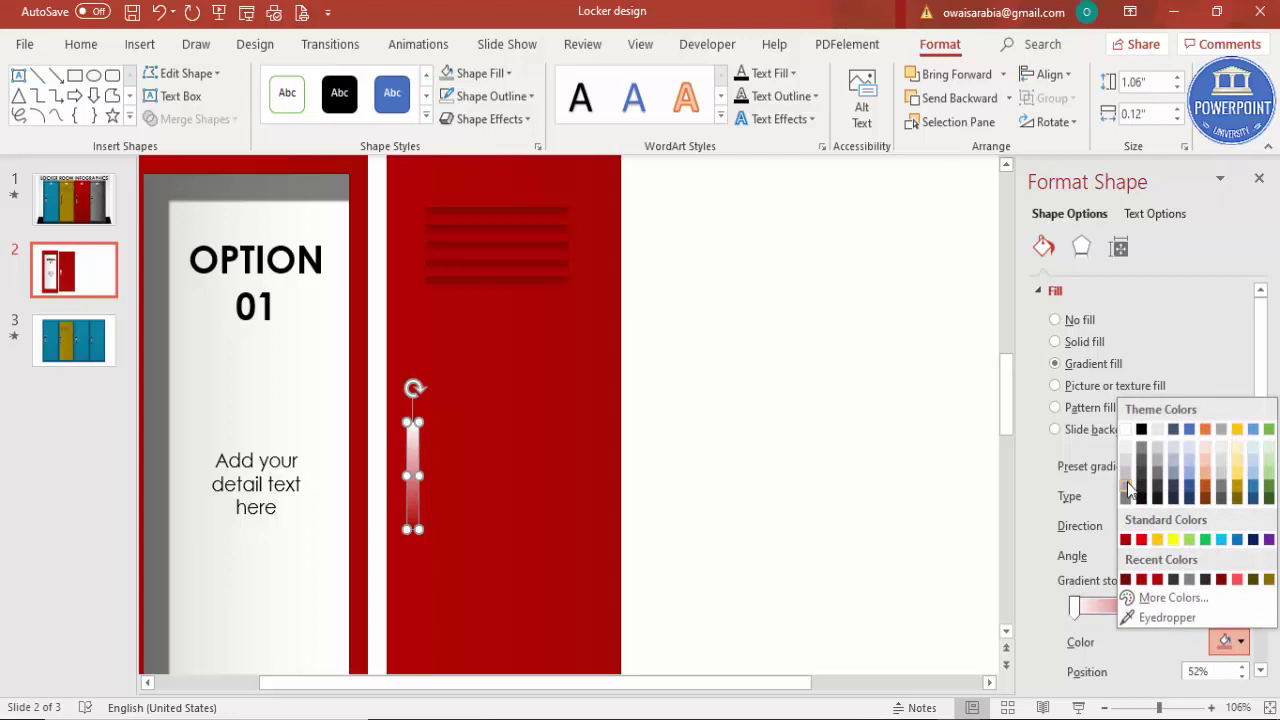
{"action": "left_click", "coordinate": [1125, 486]}
{"action": "left_click", "coordinate": [1179, 607]}
{"action": "left_click", "coordinate": [1238, 642]}
{"action": "left_click", "coordinate": [1126, 452]}
Step: Darken the middle gradient stop to dark grey and make the last stop black
{"action": "left_click", "coordinate": [1129, 607]}
{"action": "left_click", "coordinate": [1238, 642]}
{"action": "left_click", "coordinate": [1141, 449]}
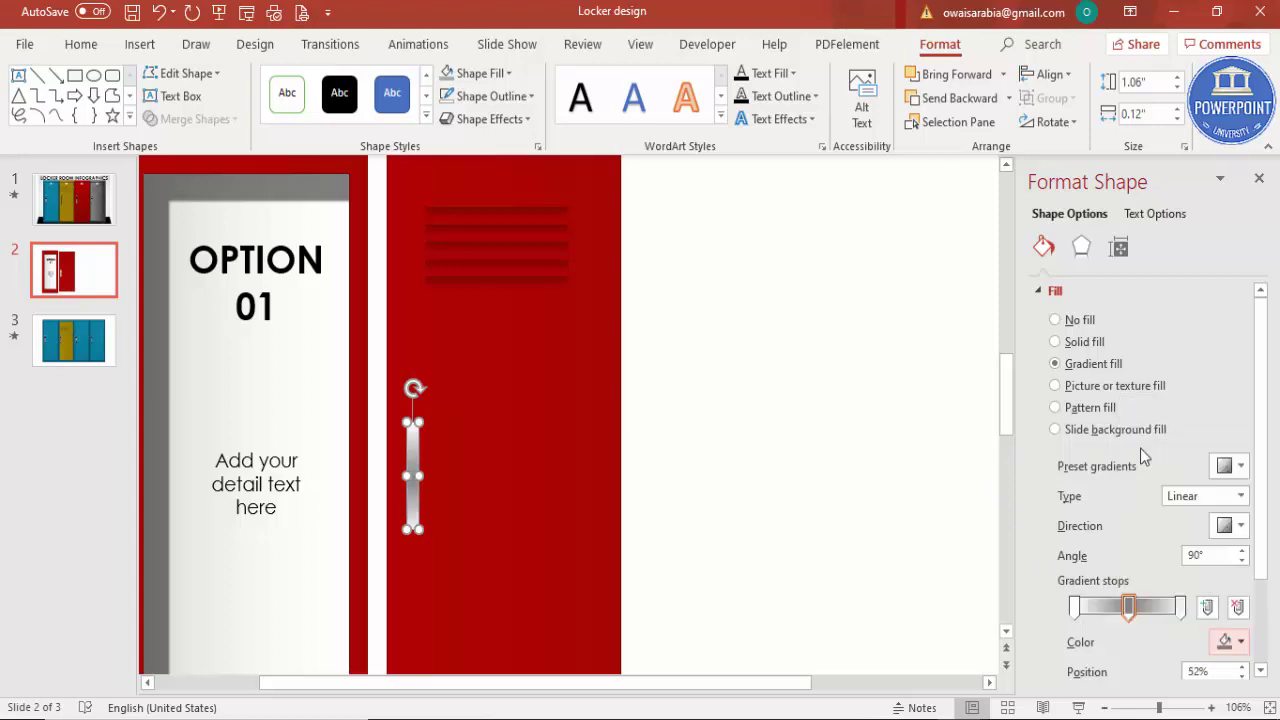
{"action": "left_click", "coordinate": [1180, 607]}
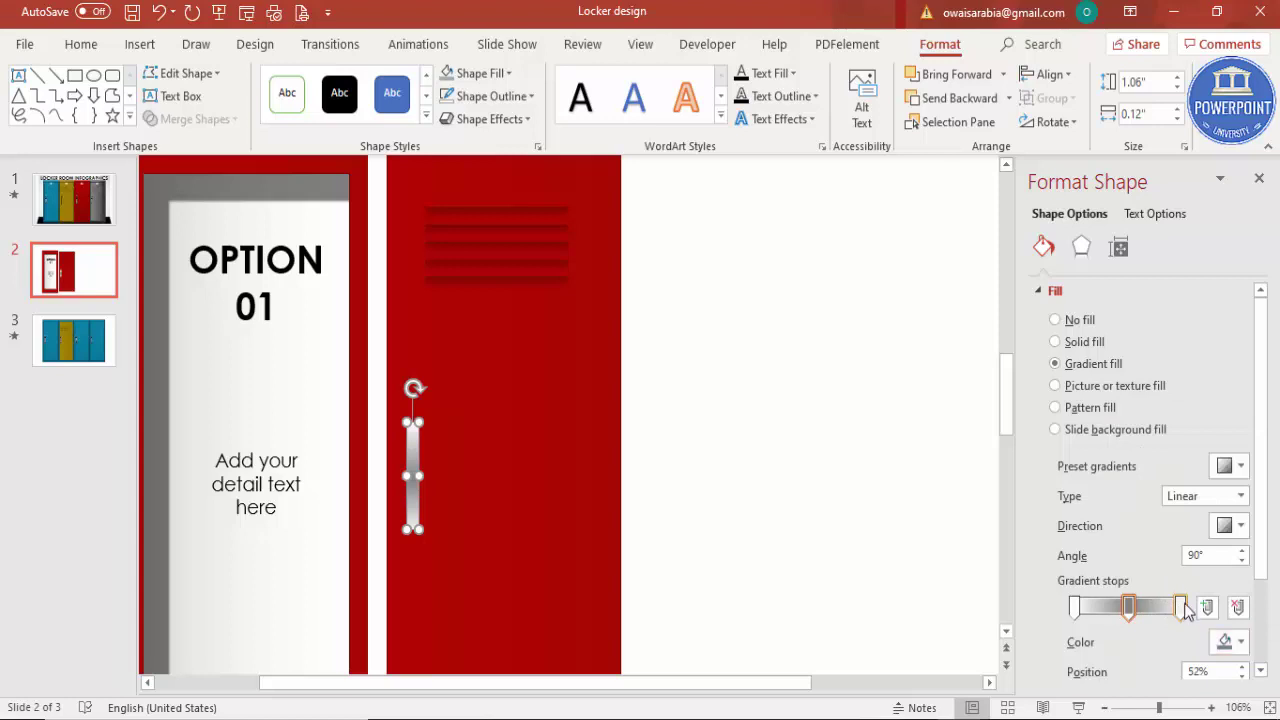
{"action": "left_click", "coordinate": [1226, 643]}
{"action": "left_click", "coordinate": [1138, 432]}
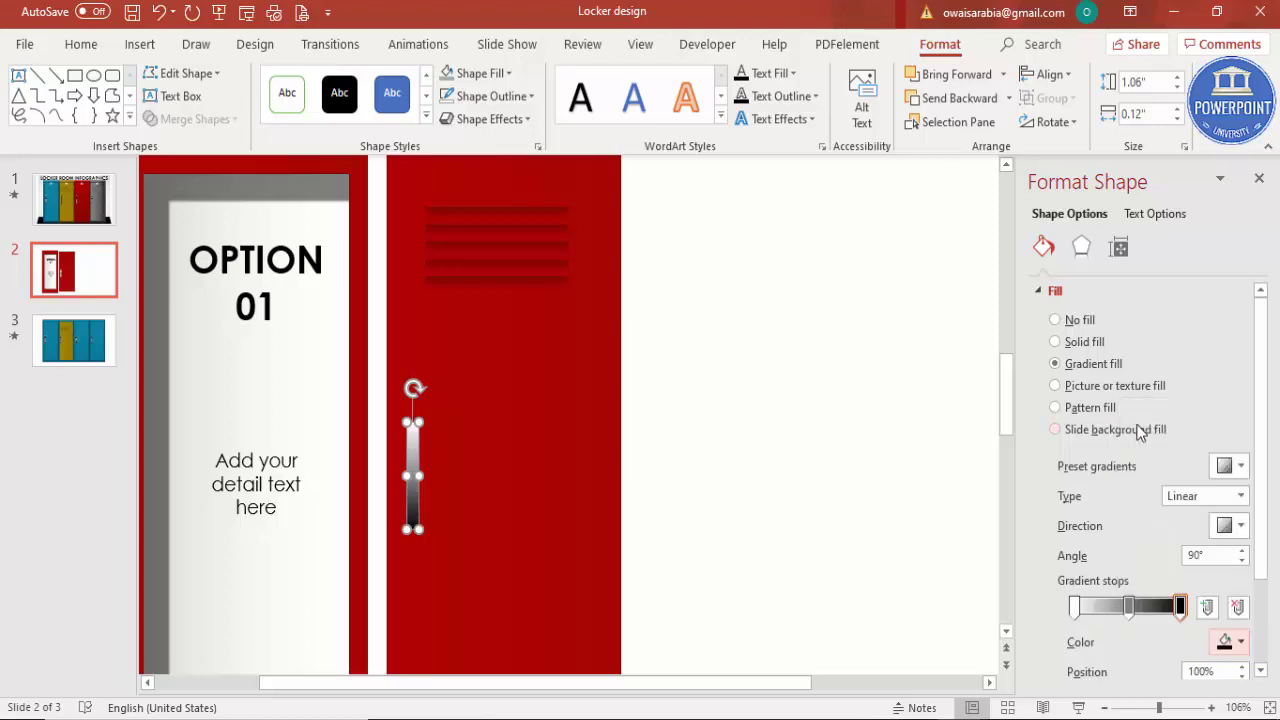
{"action": "left_click", "coordinate": [829, 463]}
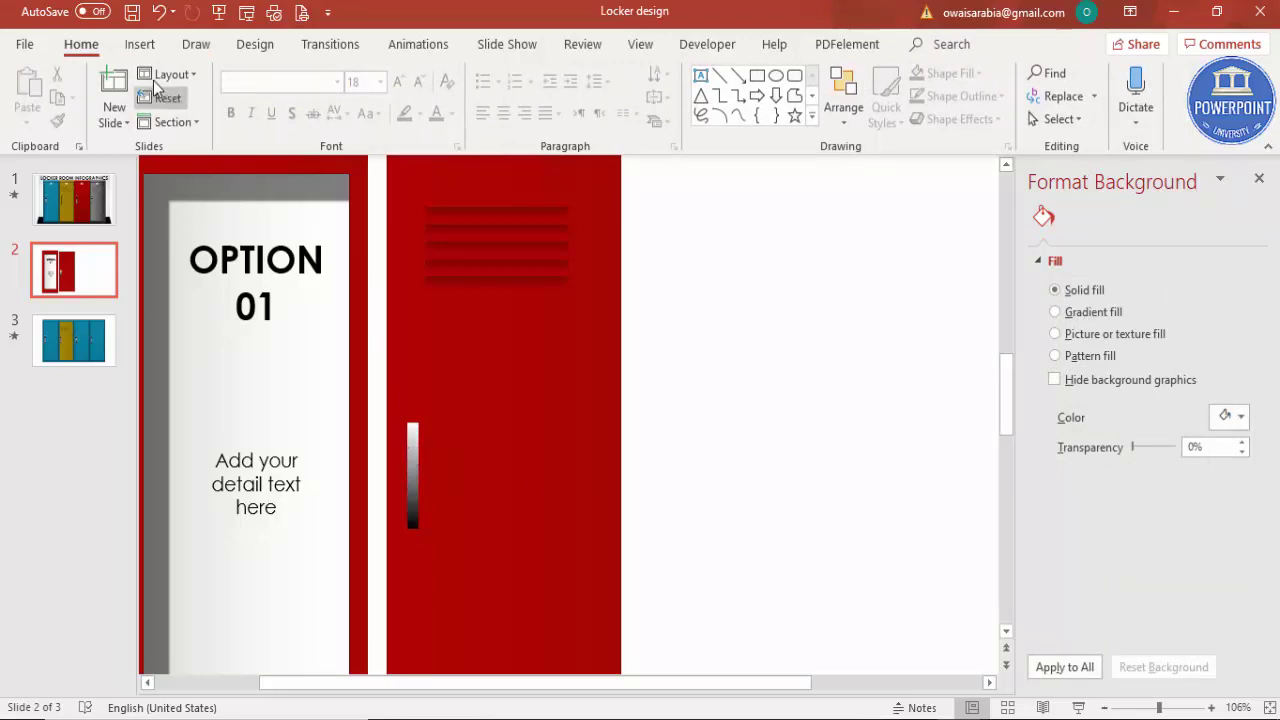
Step: Draw a small black rectangle with no outline capping the top of the handle
{"action": "left_click", "coordinate": [139, 45]}
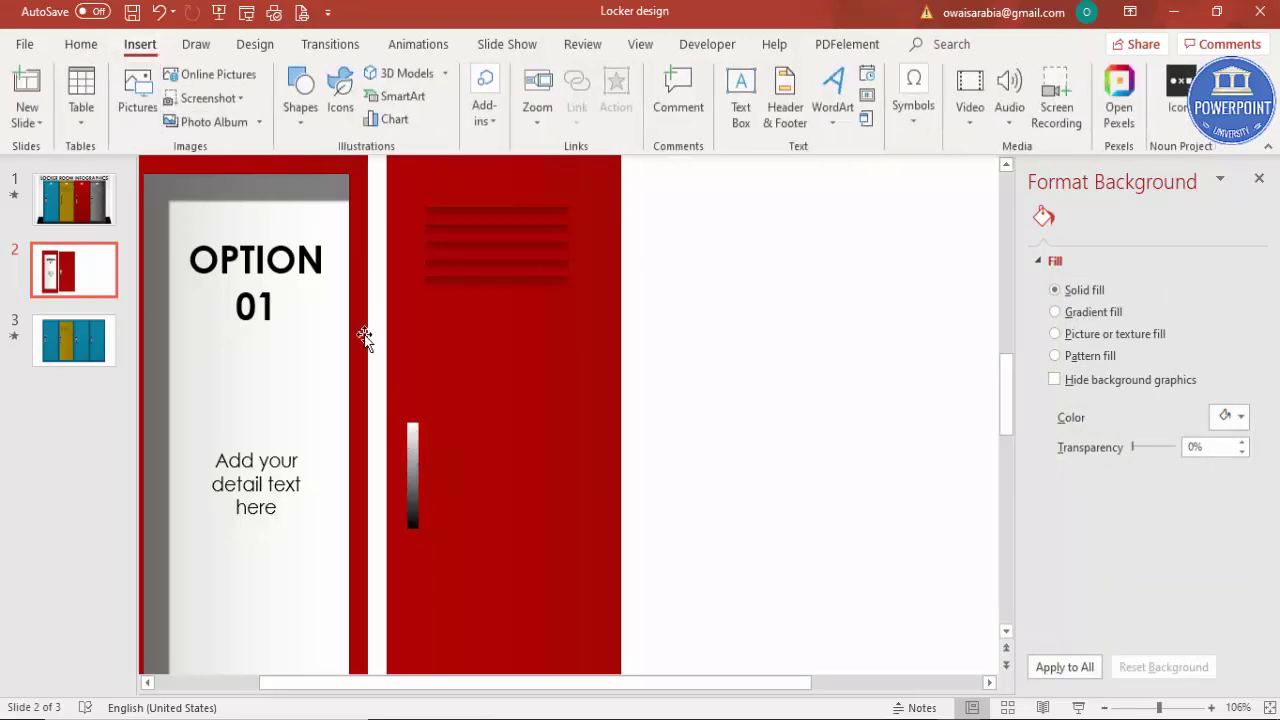
{"action": "left_click", "coordinate": [305, 133]}
{"action": "left_click", "coordinate": [300, 272]}
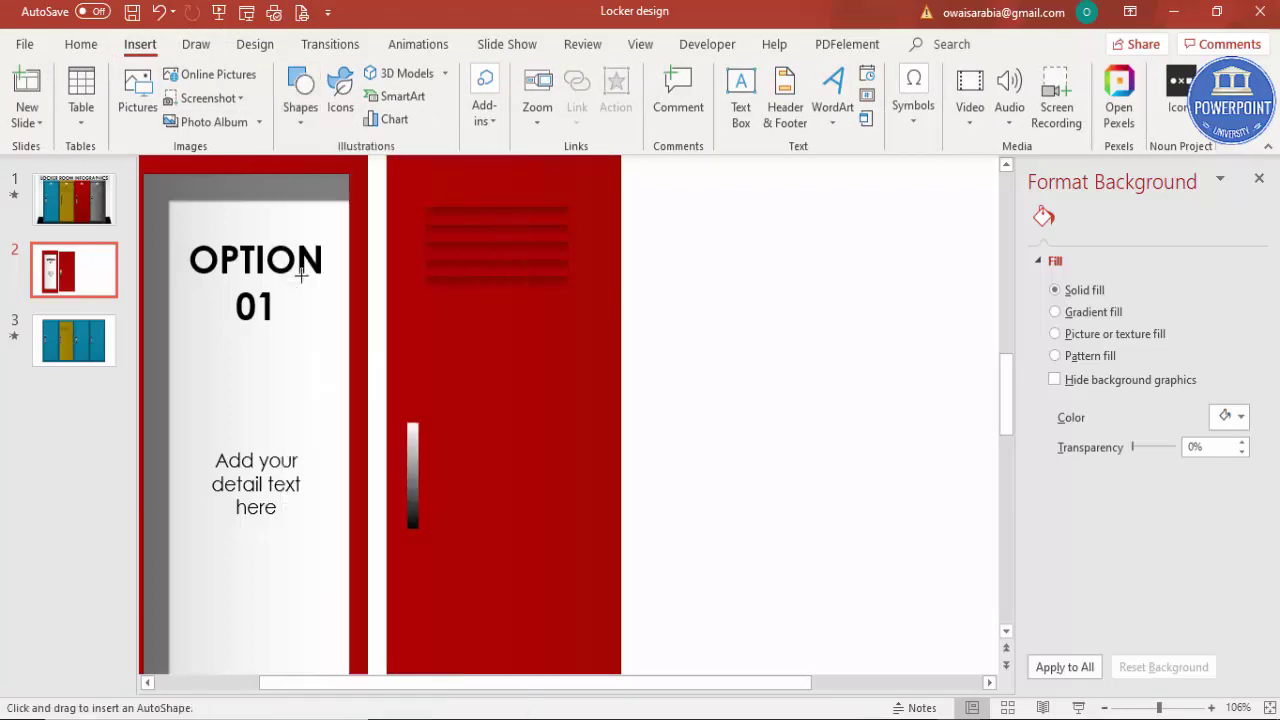
{"action": "left_click", "coordinate": [307, 129]}
{"action": "left_click", "coordinate": [296, 272]}
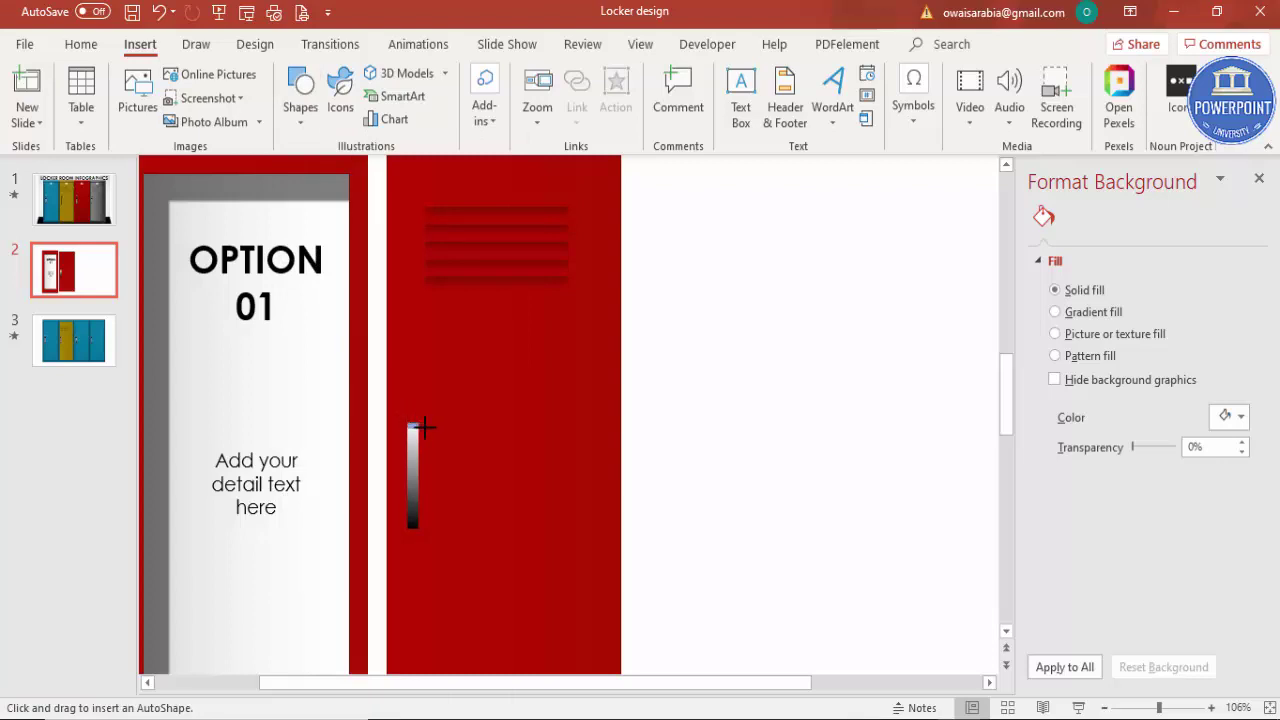
{"action": "left_click_drag", "start_coordinate": [428, 428], "coordinate": [428, 431]}
{"action": "left_click", "coordinate": [1178, 707]}
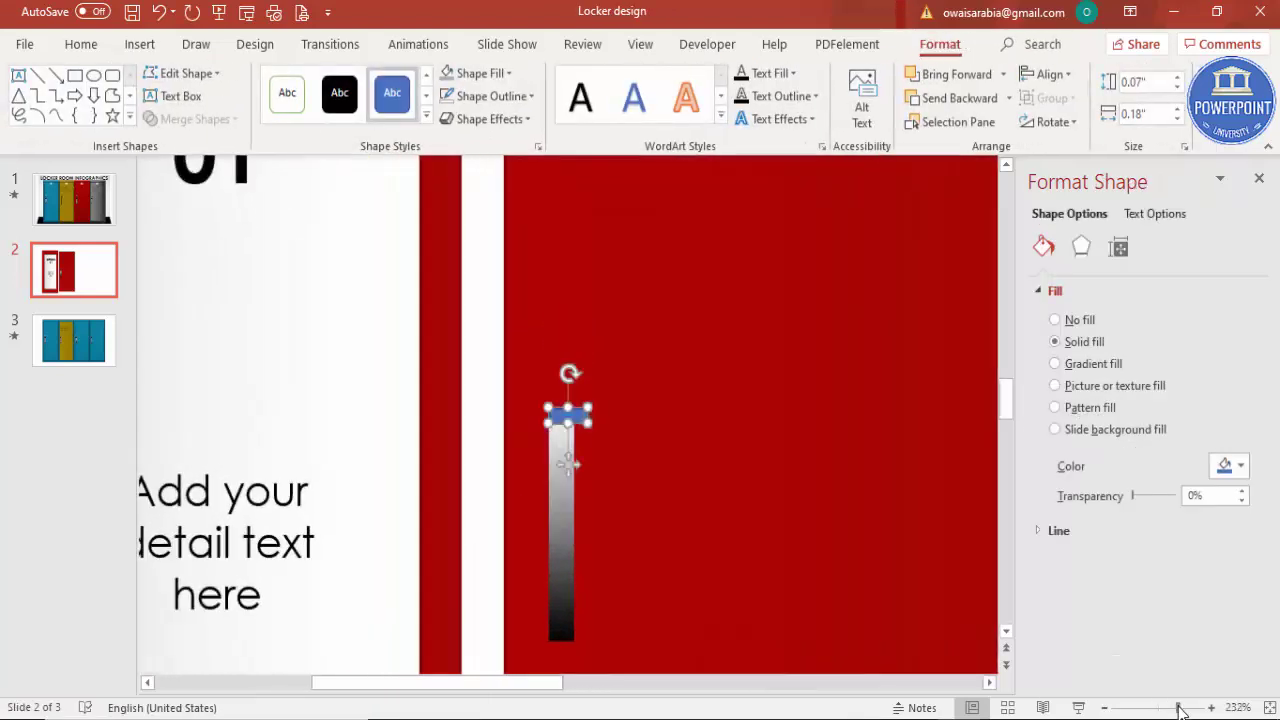
{"action": "left_click_drag", "start_coordinate": [542, 404], "coordinate": [526, 394]}
{"action": "left_click", "coordinate": [475, 73]}
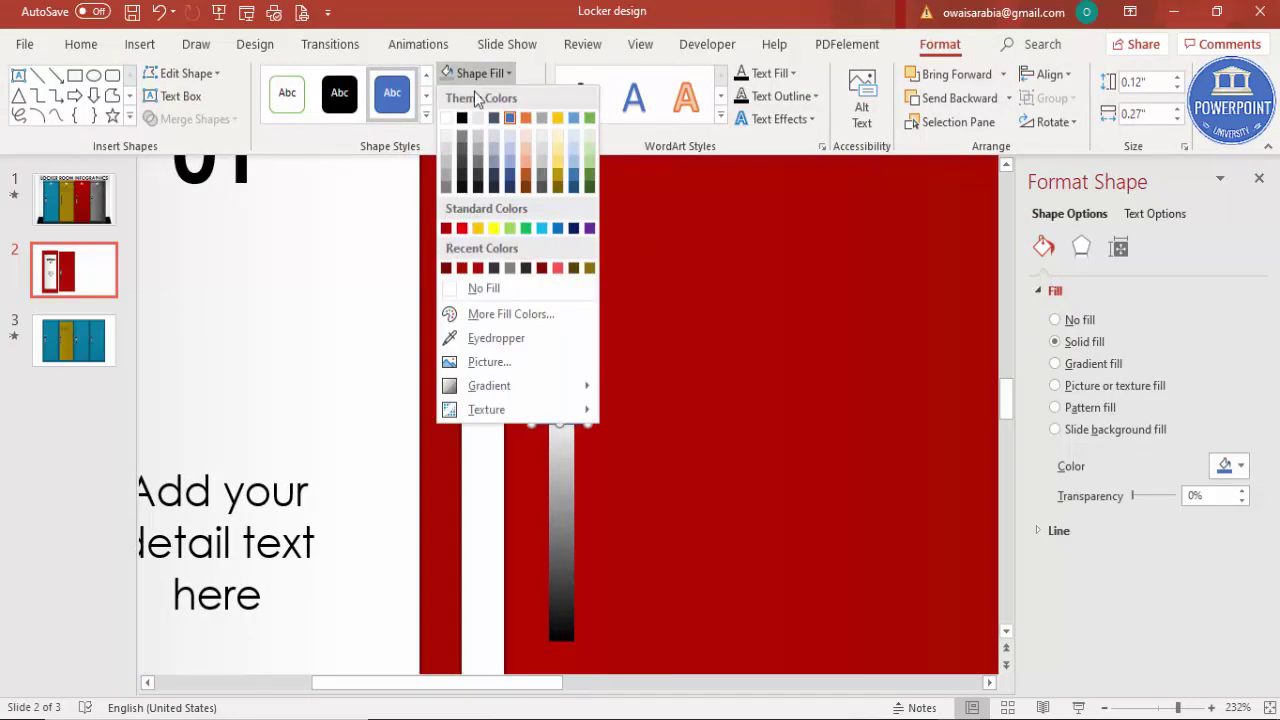
{"action": "left_click", "coordinate": [477, 124]}
{"action": "left_click", "coordinate": [515, 98]}
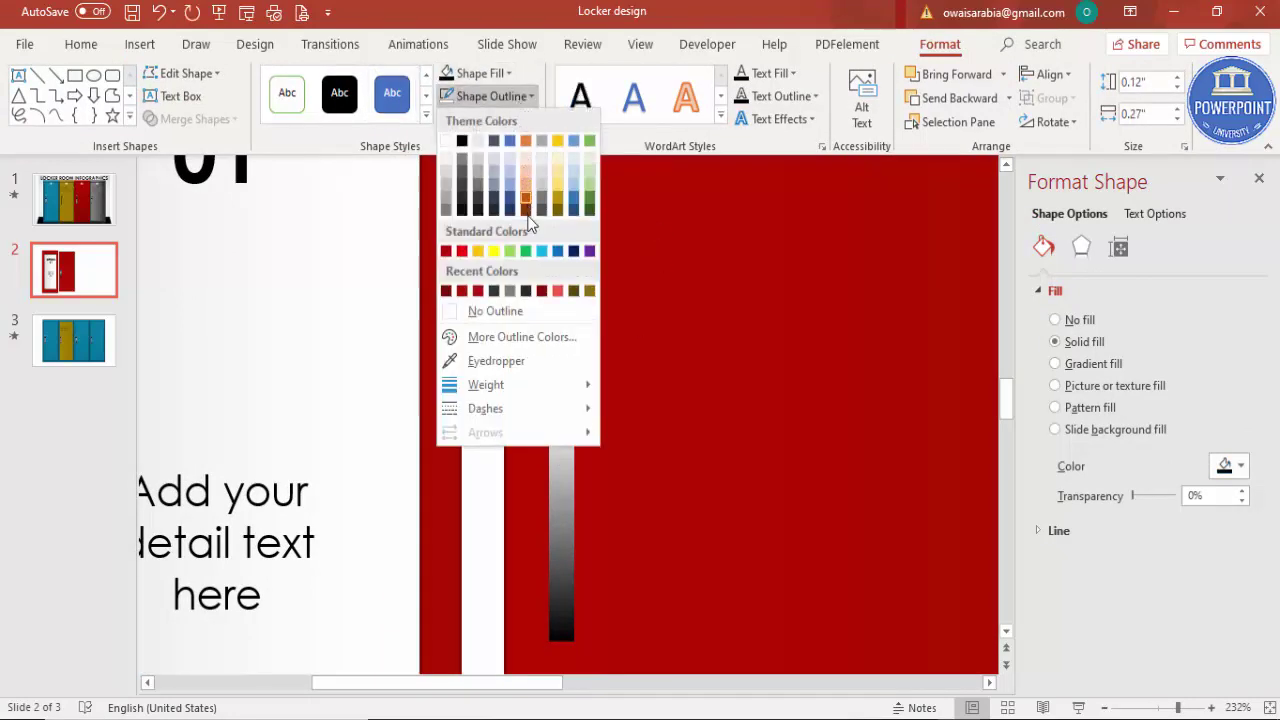
{"action": "left_click", "coordinate": [480, 305]}
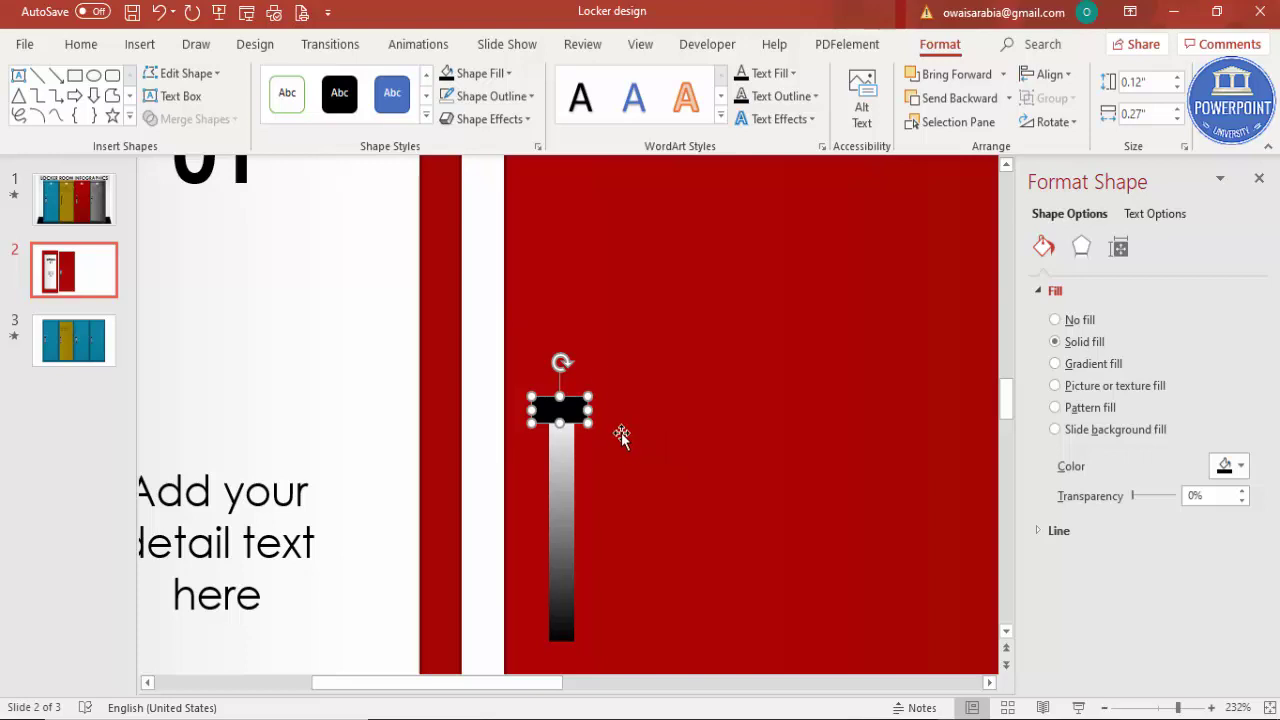
Step: Duplicate the black cap and move the copy to the bottom of the handle
{"action": "key", "text": "ctrl+d"}
{"action": "left_click_drag", "start_coordinate": [601, 455], "coordinate": [577, 645]}
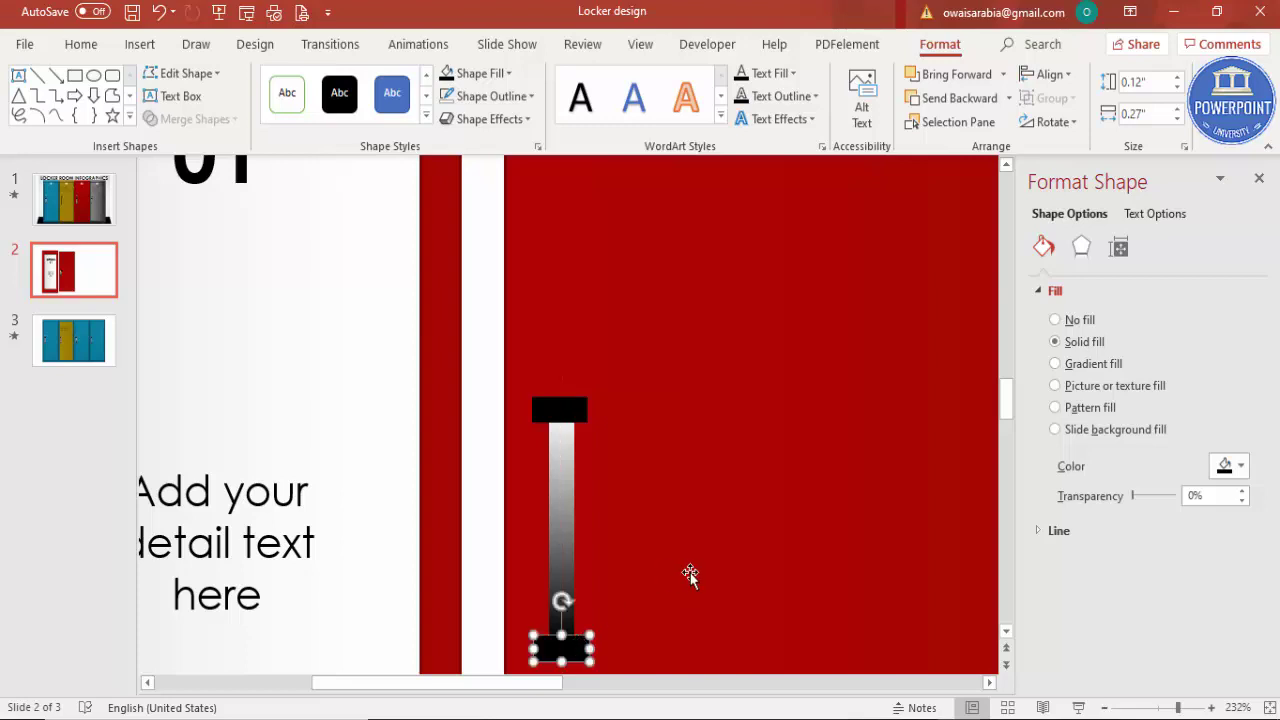
{"action": "left_click", "coordinate": [1270, 708]}
{"action": "left_click", "coordinate": [750, 502]}
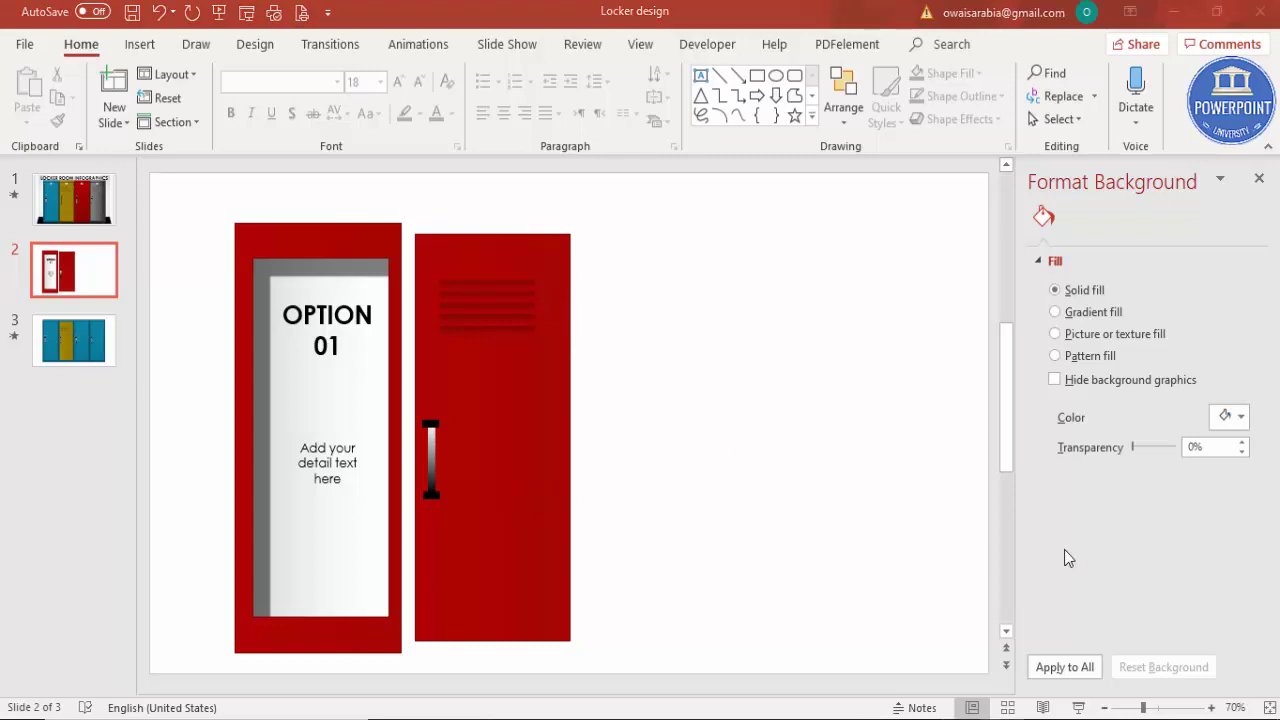
Step: Paste a copy of the top vent stripe, rotate it vertical, and shrink it into a short bar
{"action": "left_click", "coordinate": [1168, 713]}
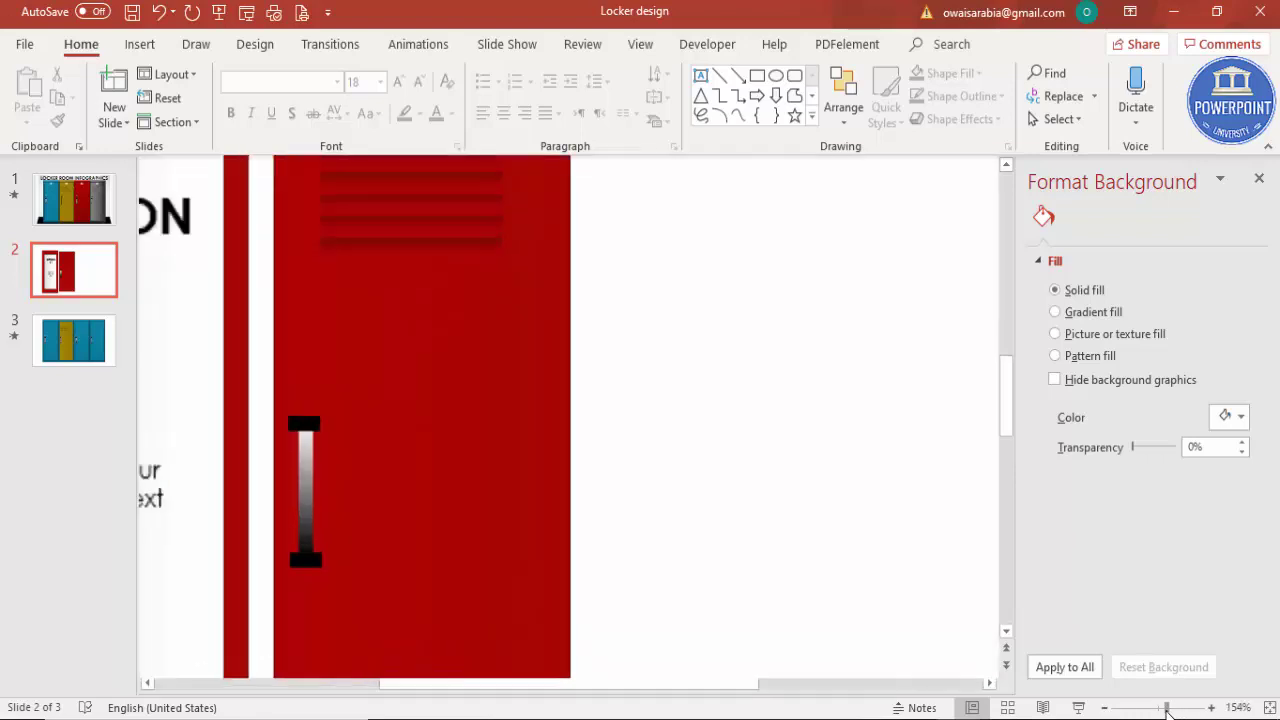
{"action": "scroll", "coordinate": [656, 393], "scroll_direction": "up", "scroll_amount": 3}
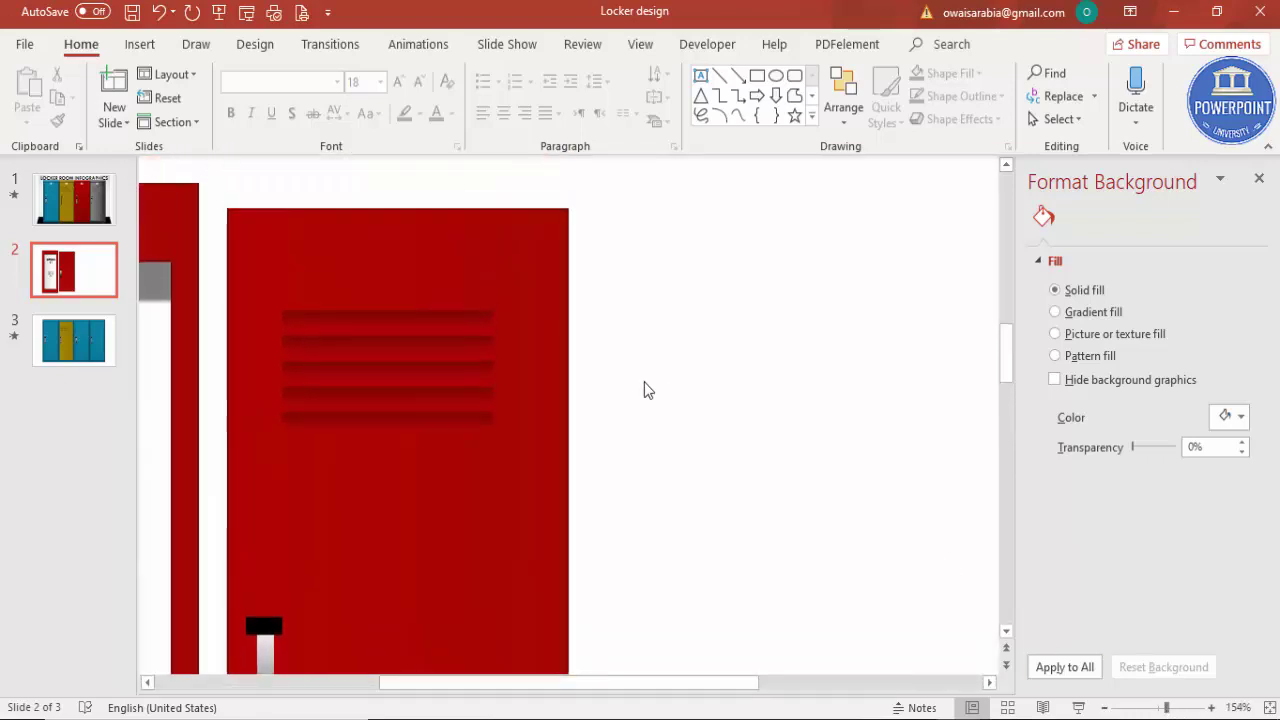
{"action": "left_click", "coordinate": [466, 337]}
{"action": "left_click", "coordinate": [453, 330]}
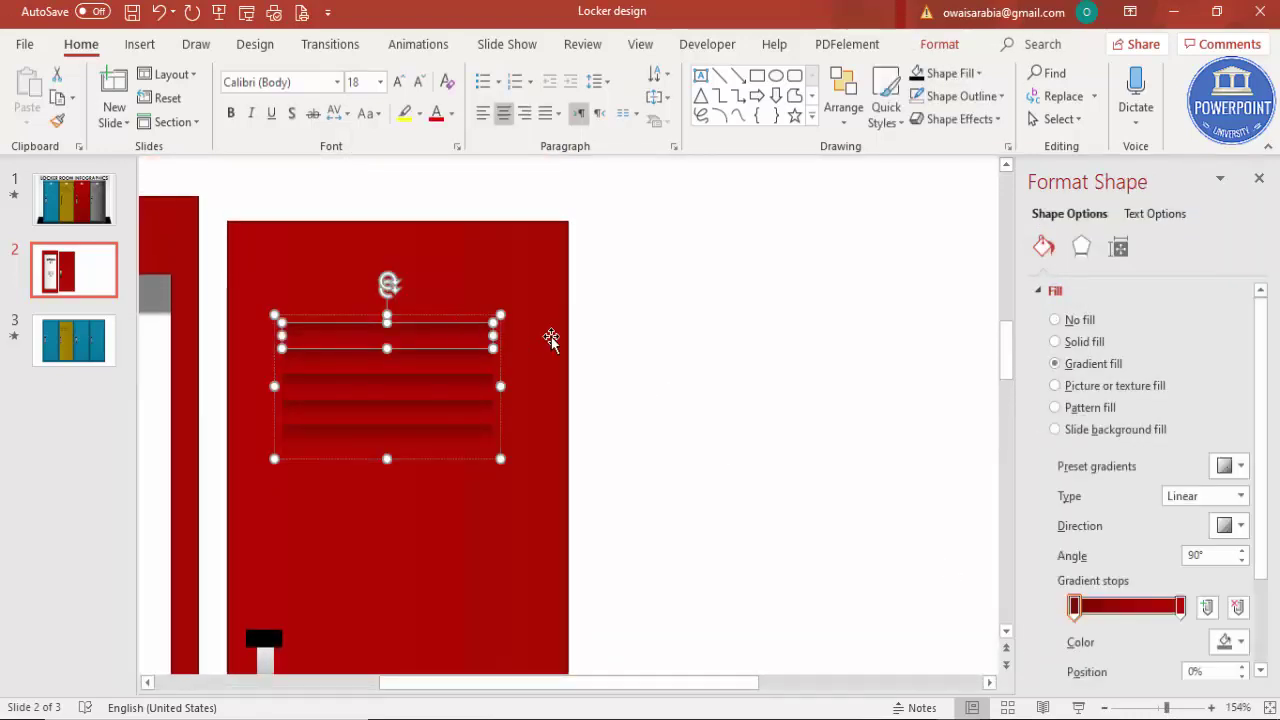
{"action": "left_click", "coordinate": [697, 349]}
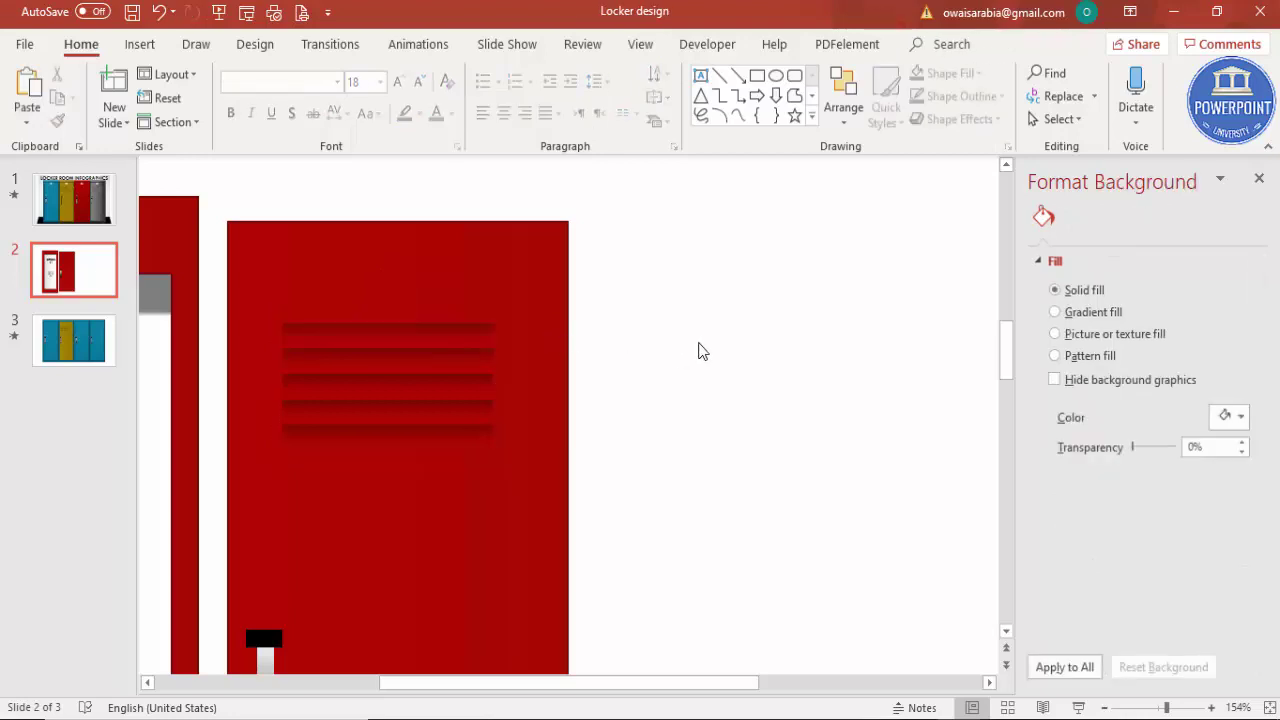
{"action": "key", "text": "ctrl+v"}
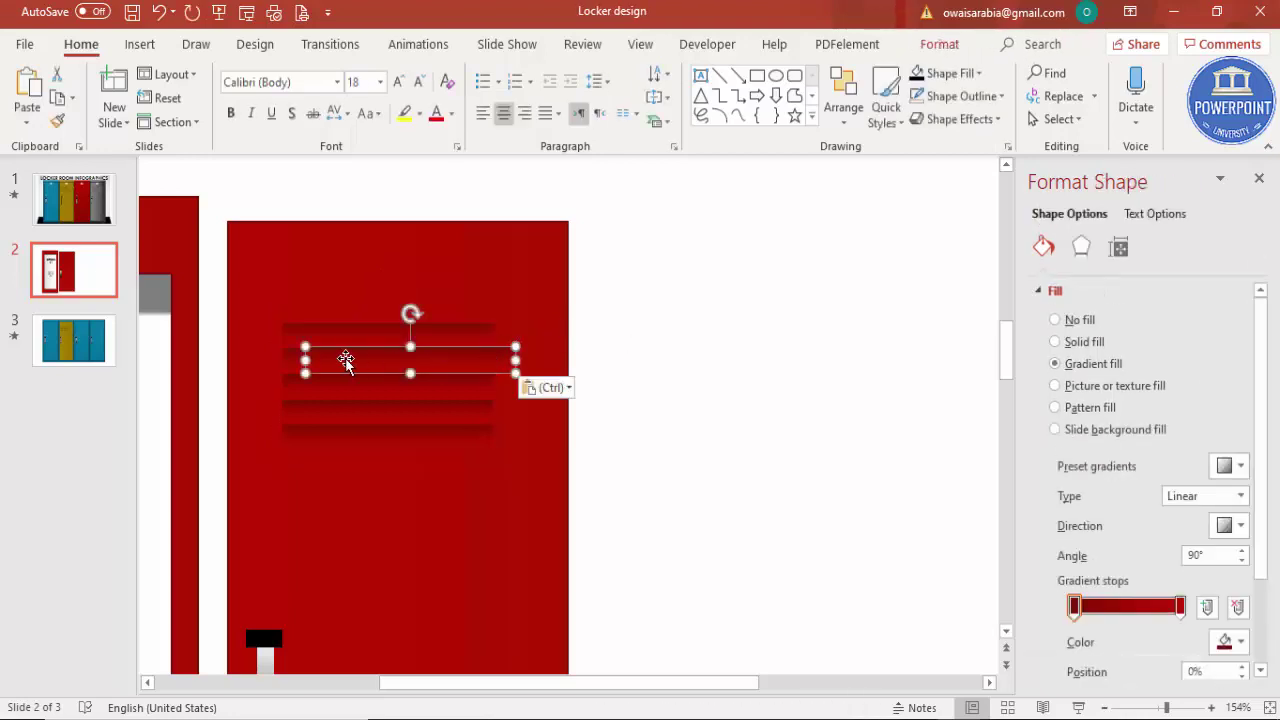
{"action": "key", "text": "alt+Right"}
{"action": "key", "text": "alt+Right"}
{"action": "key", "text": "alt+Right"}
{"action": "key", "text": "alt+Right"}
{"action": "key", "text": "alt+Right"}
{"action": "key", "text": "alt+Right"}
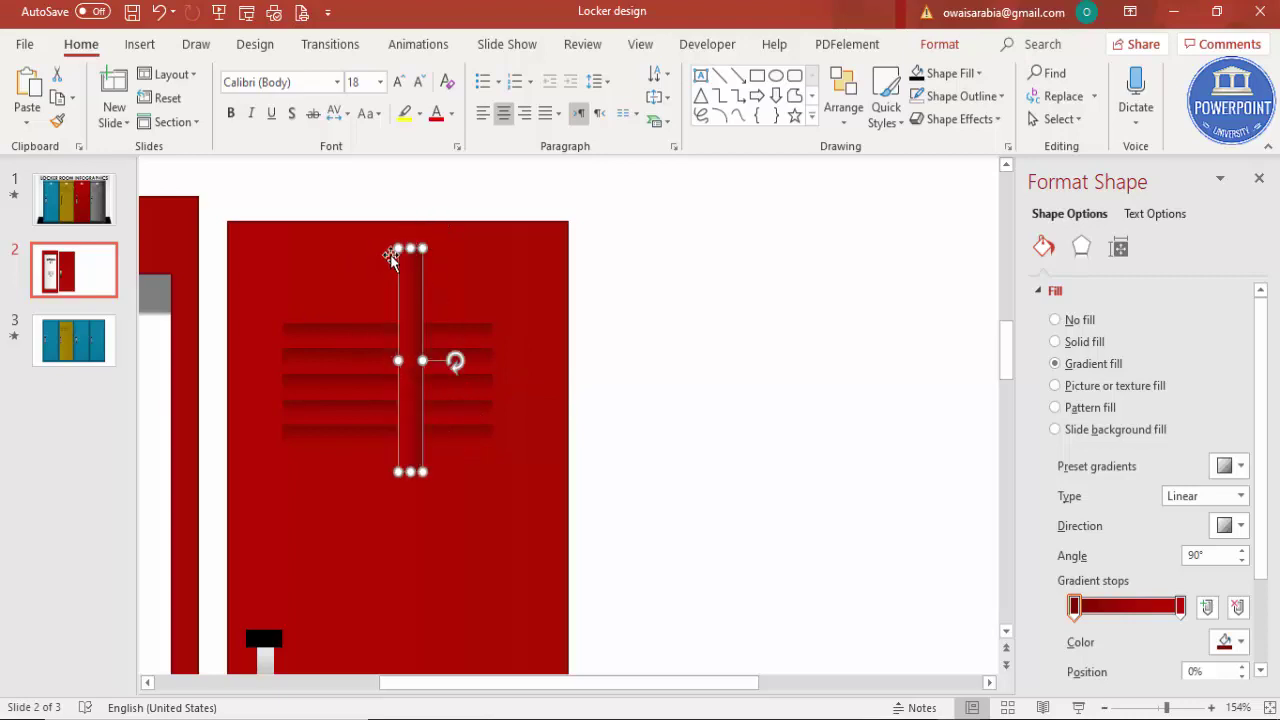
{"action": "left_click_drag", "start_coordinate": [391, 258], "coordinate": [569, 343]}
Step: Darken the bar's right gradient stop to a deeper red, add a stop, and lighten the left stop
{"action": "left_click", "coordinate": [1179, 607]}
{"action": "left_click", "coordinate": [1229, 642]}
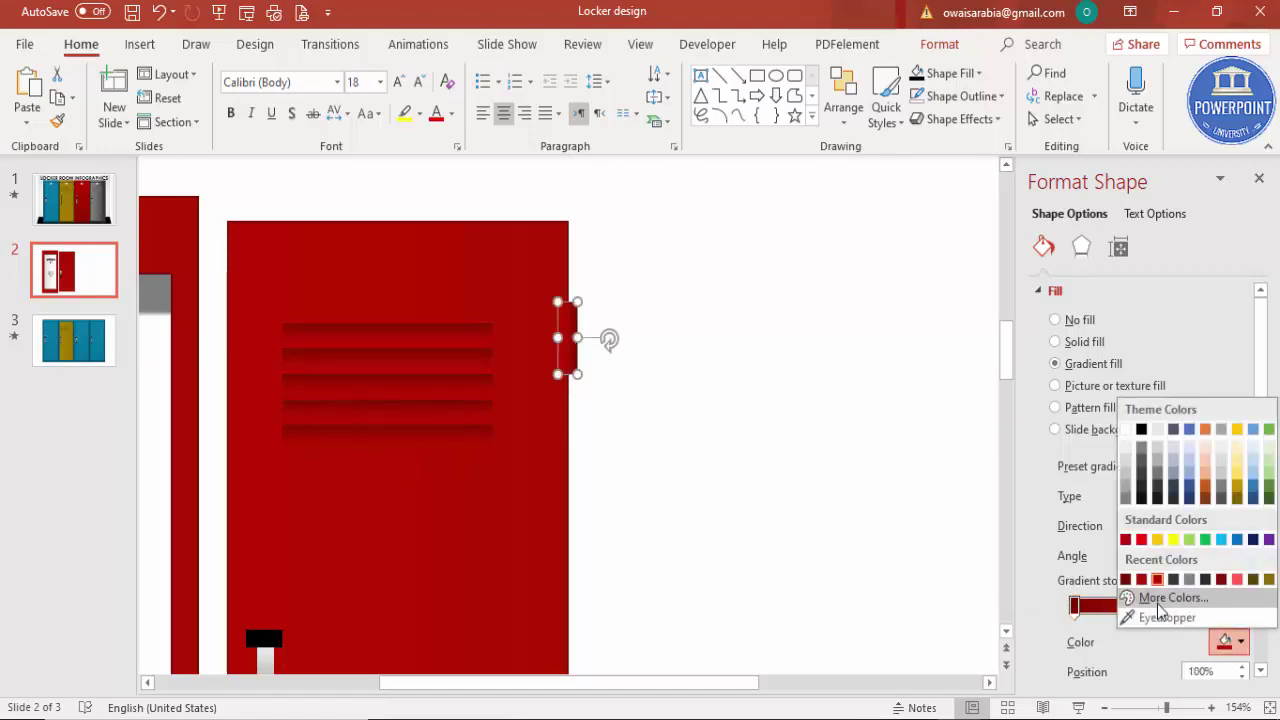
{"action": "left_click", "coordinate": [1166, 598]}
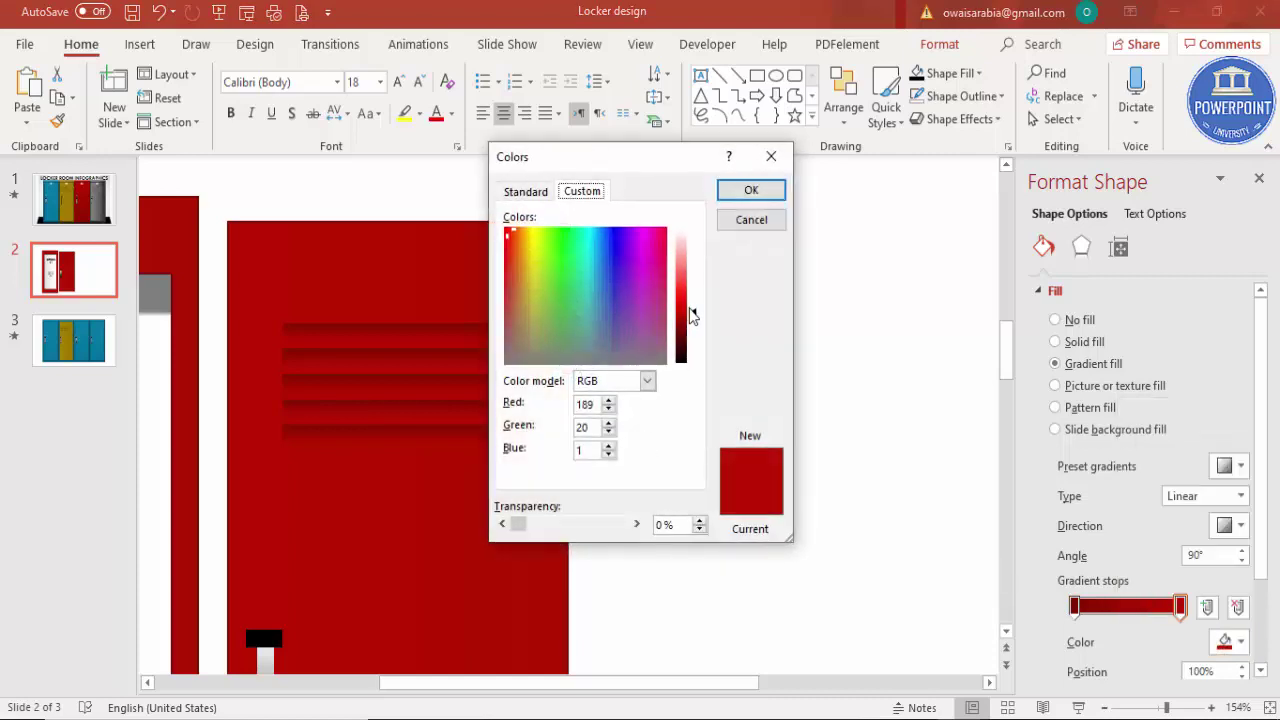
{"action": "left_click_drag", "start_coordinate": [693, 316], "coordinate": [694, 331]}
{"action": "left_click", "coordinate": [751, 190]}
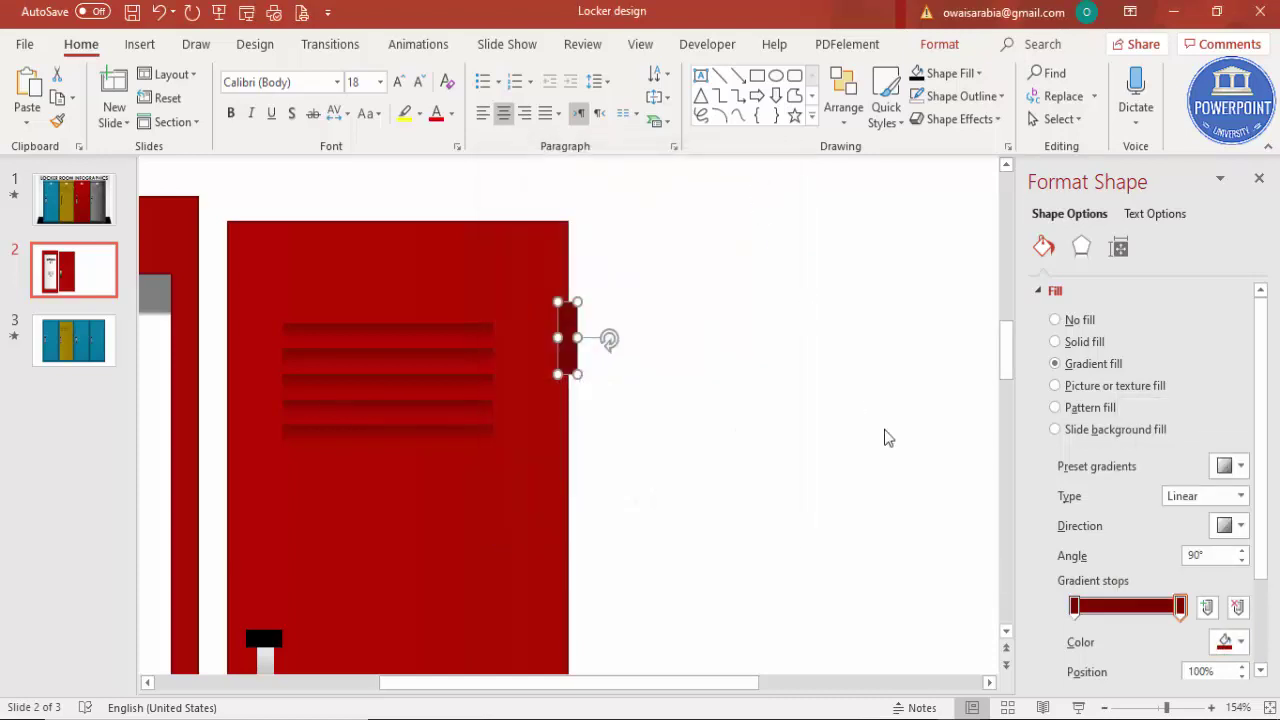
{"action": "left_click_drag", "start_coordinate": [1090, 607], "coordinate": [1111, 607]}
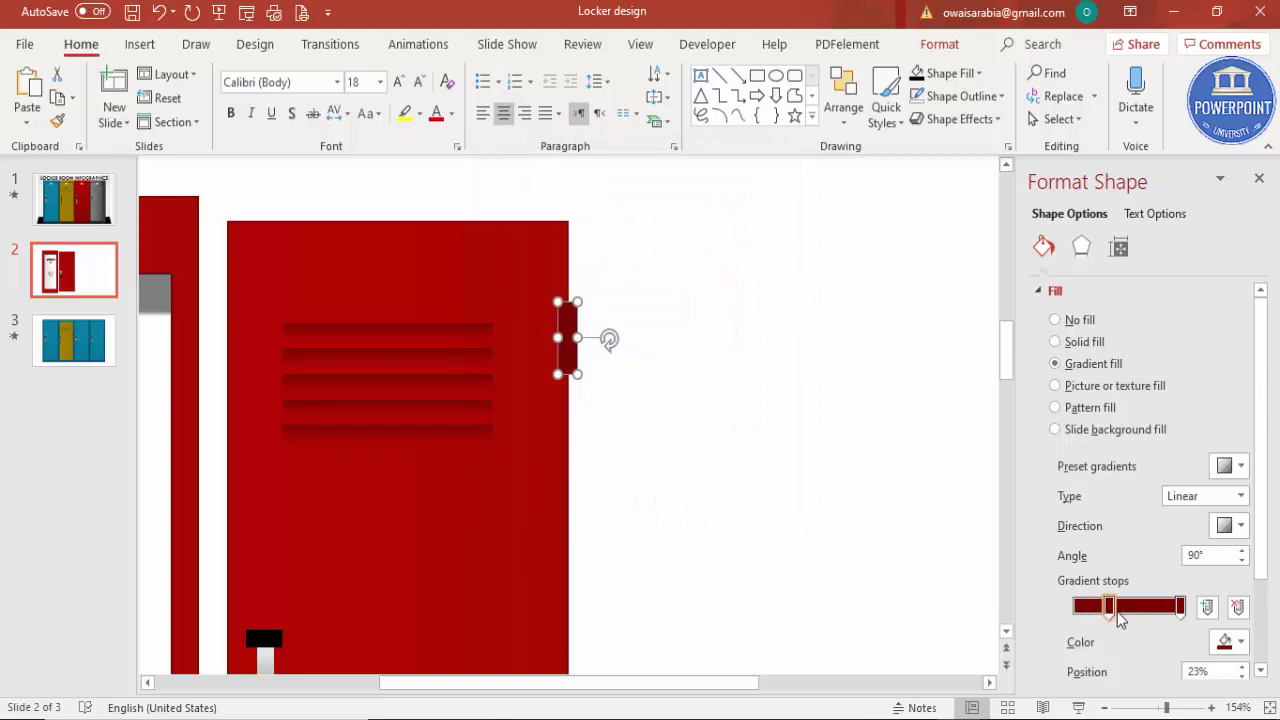
{"action": "left_click", "coordinate": [1081, 610]}
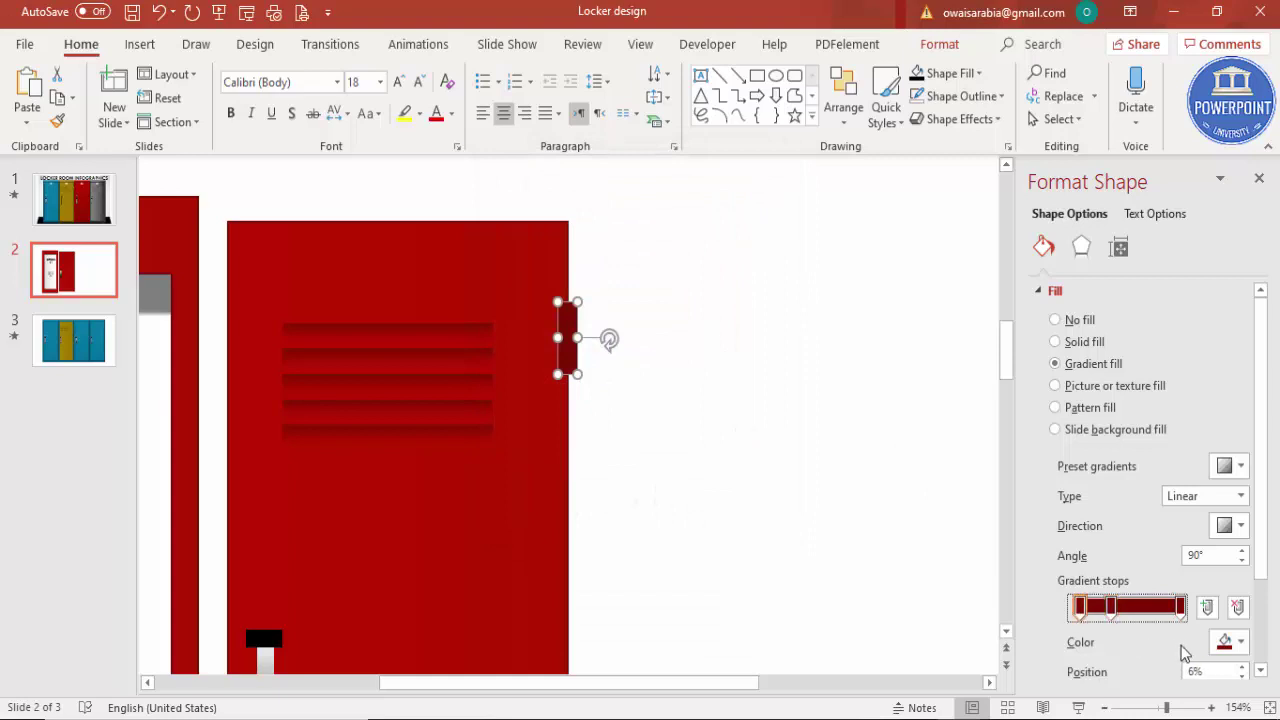
{"action": "left_click", "coordinate": [1230, 642]}
{"action": "left_click", "coordinate": [1252, 580]}
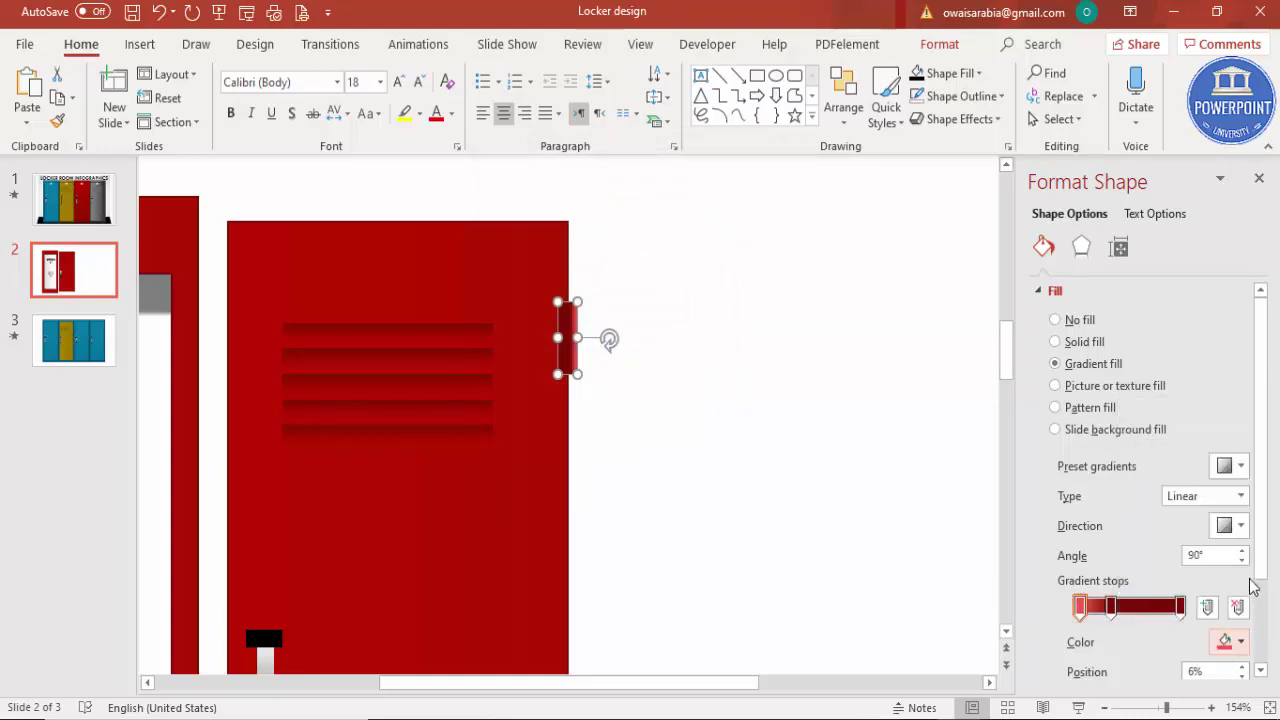
Step: Nudge the hinge slightly down the door's right edge near the top
{"action": "left_click", "coordinate": [875, 495]}
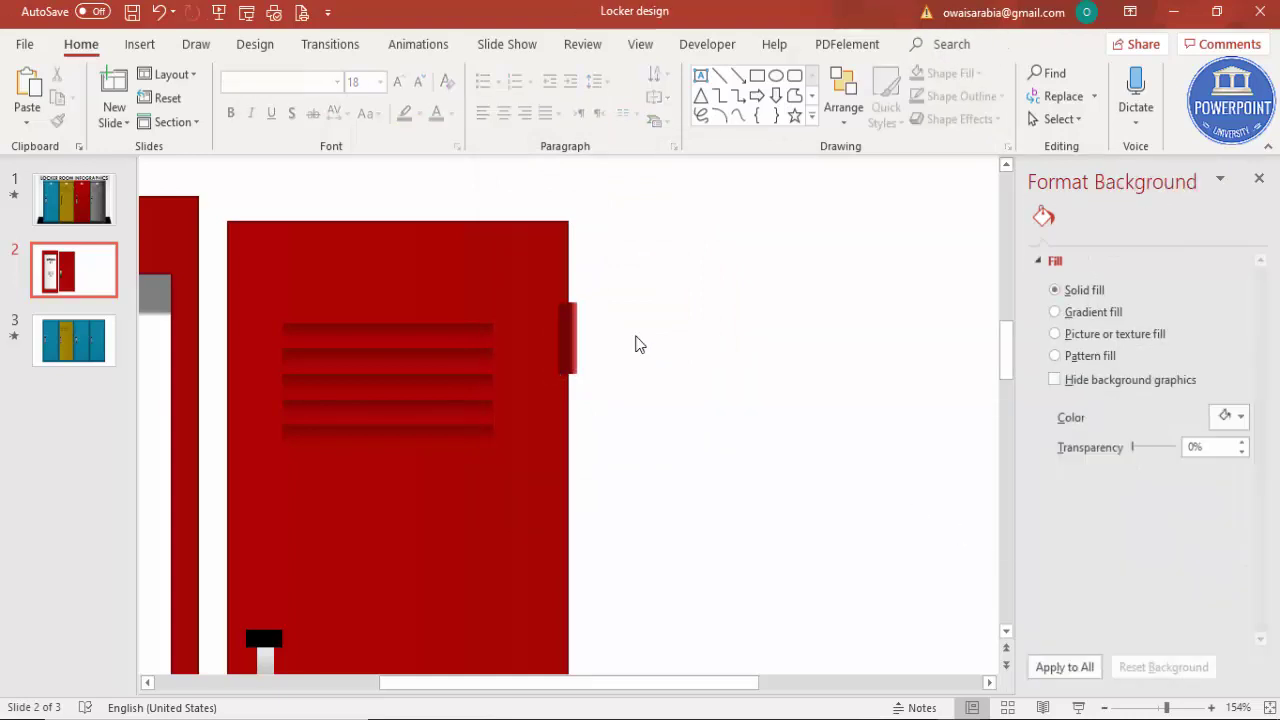
{"action": "left_click", "coordinate": [567, 339]}
{"action": "left_click_drag", "start_coordinate": [567, 339], "coordinate": [567, 349]}
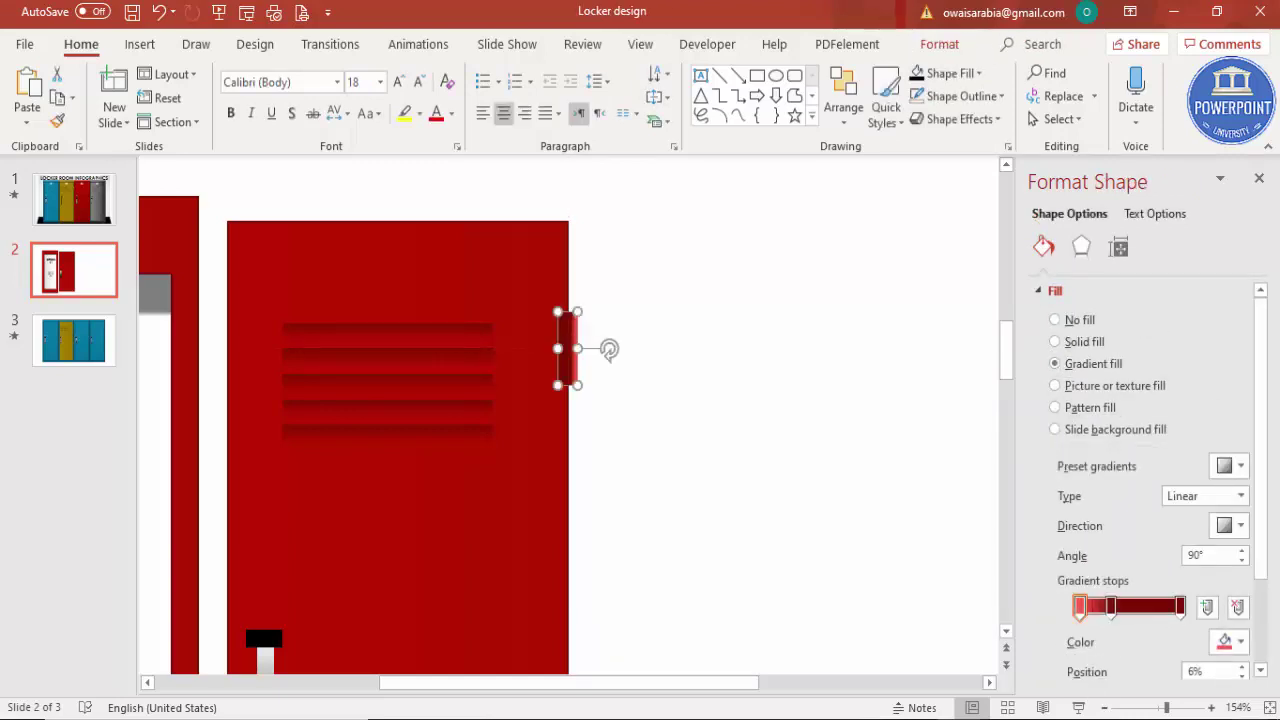
{"action": "scroll", "coordinate": [608, 349], "scroll_direction": "down", "scroll_amount": 8, "text": "ctrl"}
{"action": "left_click", "coordinate": [560, 378]}
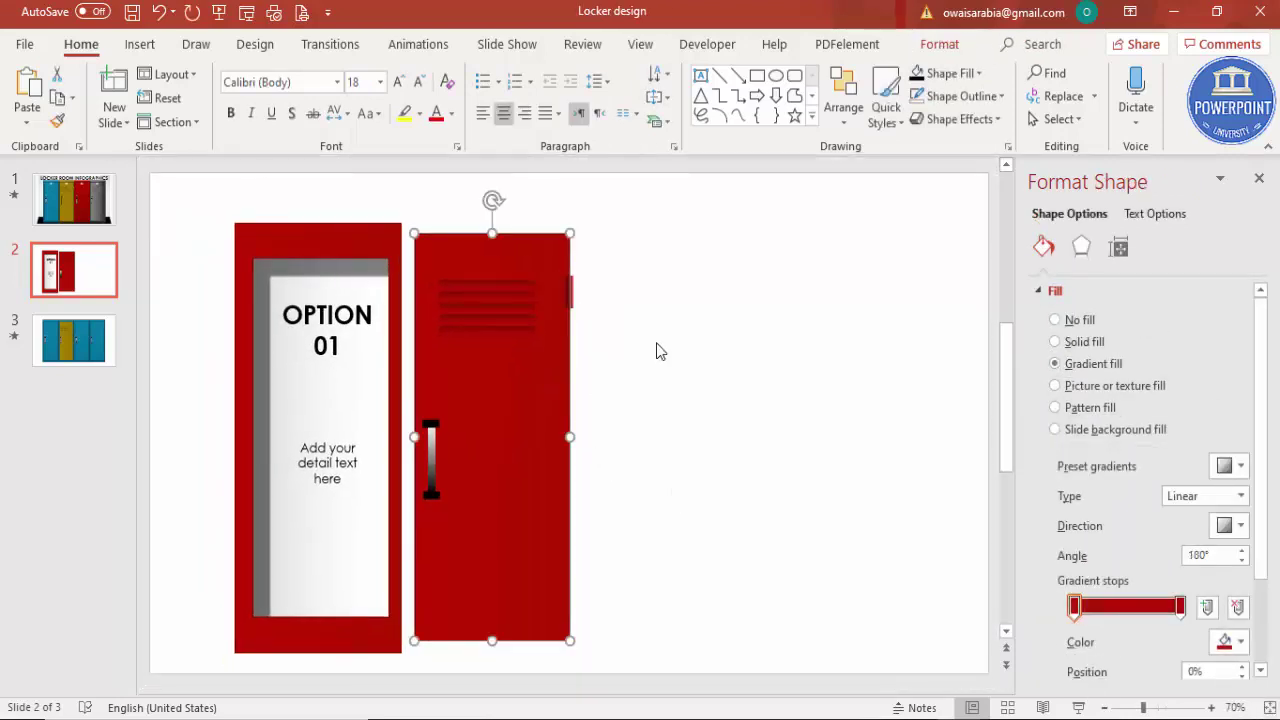
{"action": "left_click", "coordinate": [646, 366]}
Step: Add two hinge copies at mid-height and the bottom of the door's right edge, then open Insert
{"action": "left_click", "coordinate": [569, 292]}
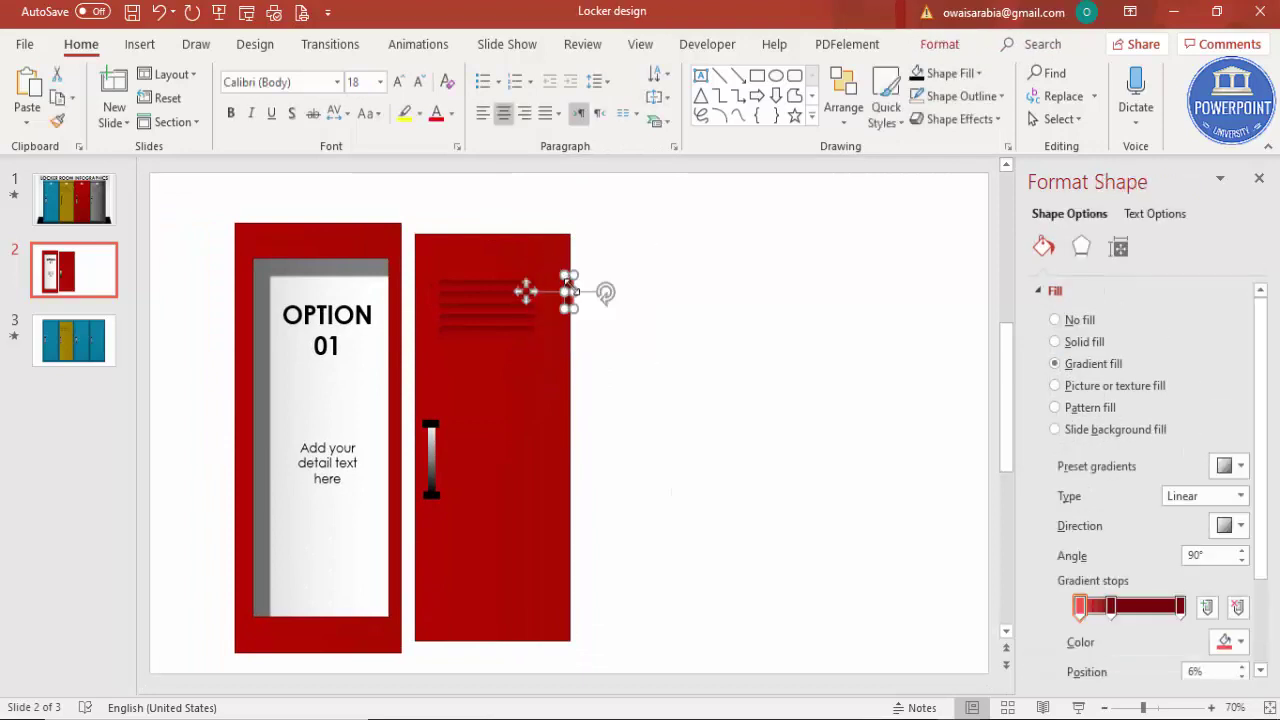
{"action": "left_click_drag", "start_coordinate": [580, 297], "coordinate": [570, 423]}
{"action": "key", "text": "ctrl+d"}
{"action": "key", "text": "Down"}
{"action": "key", "text": "Down"}
{"action": "key", "text": "Down"}
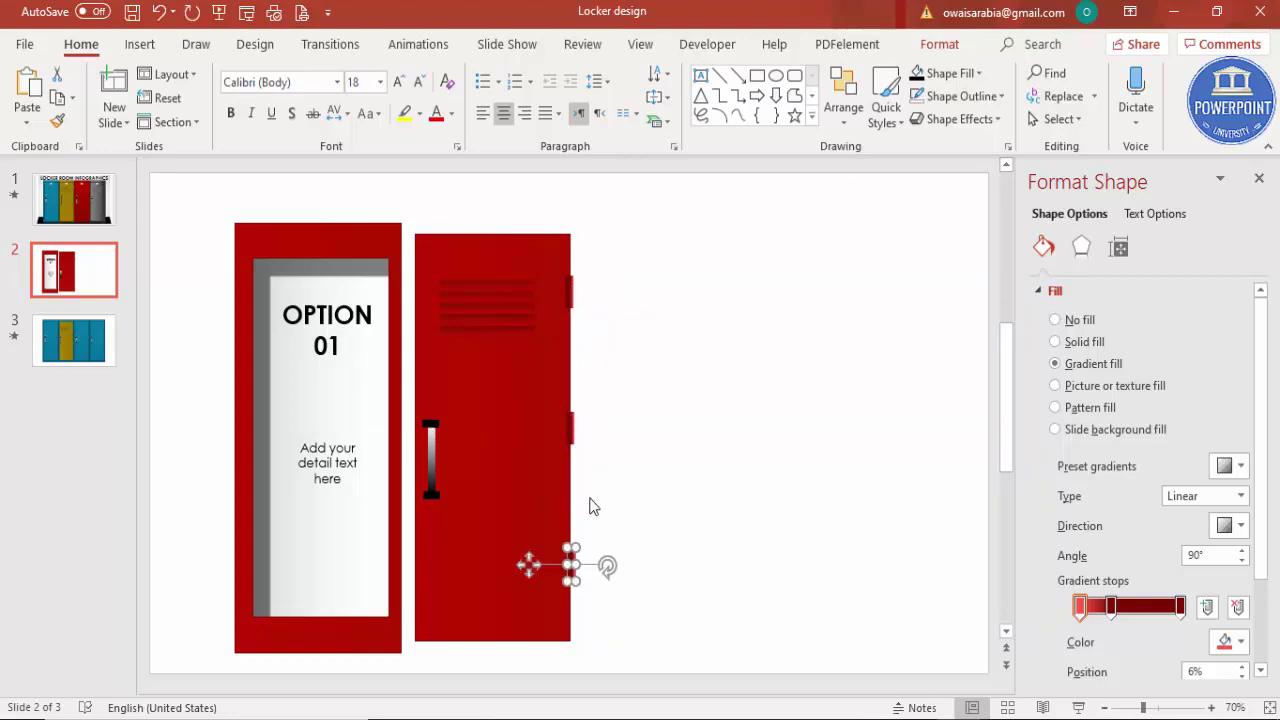
{"action": "key", "text": "Down"}
{"action": "key", "text": "Down"}
{"action": "key", "text": "Down"}
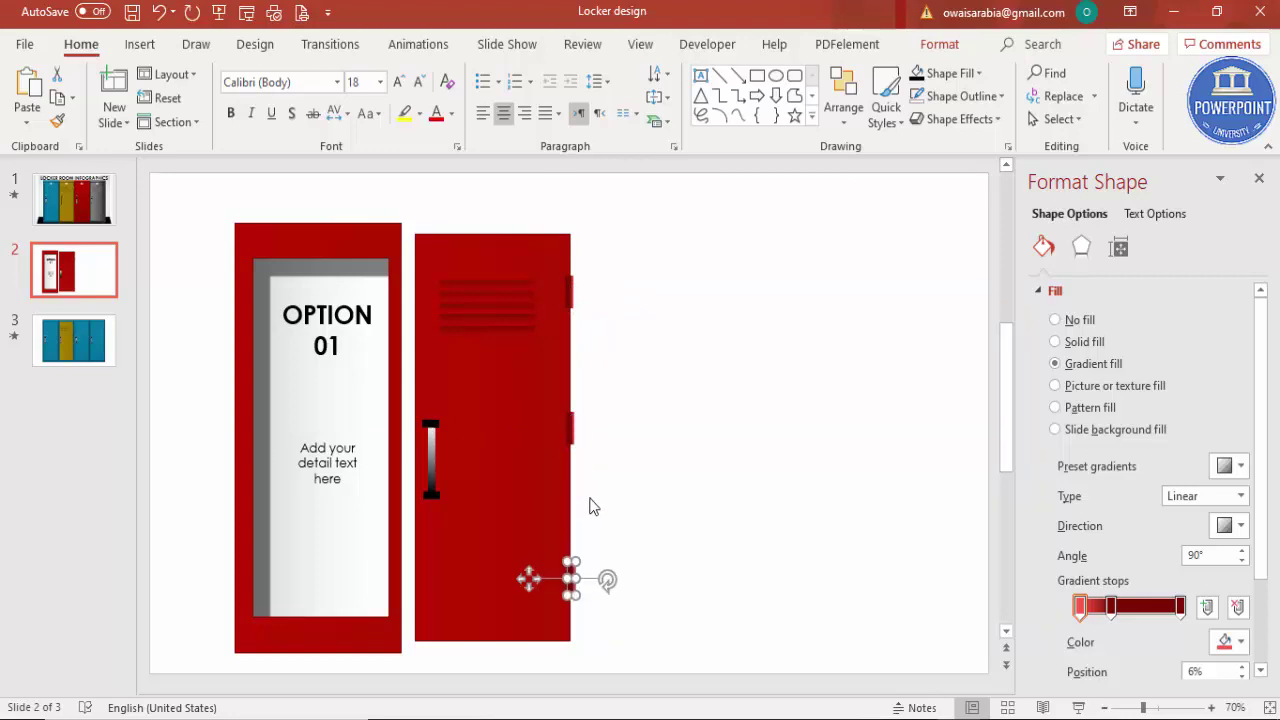
{"action": "left_click", "coordinate": [594, 498]}
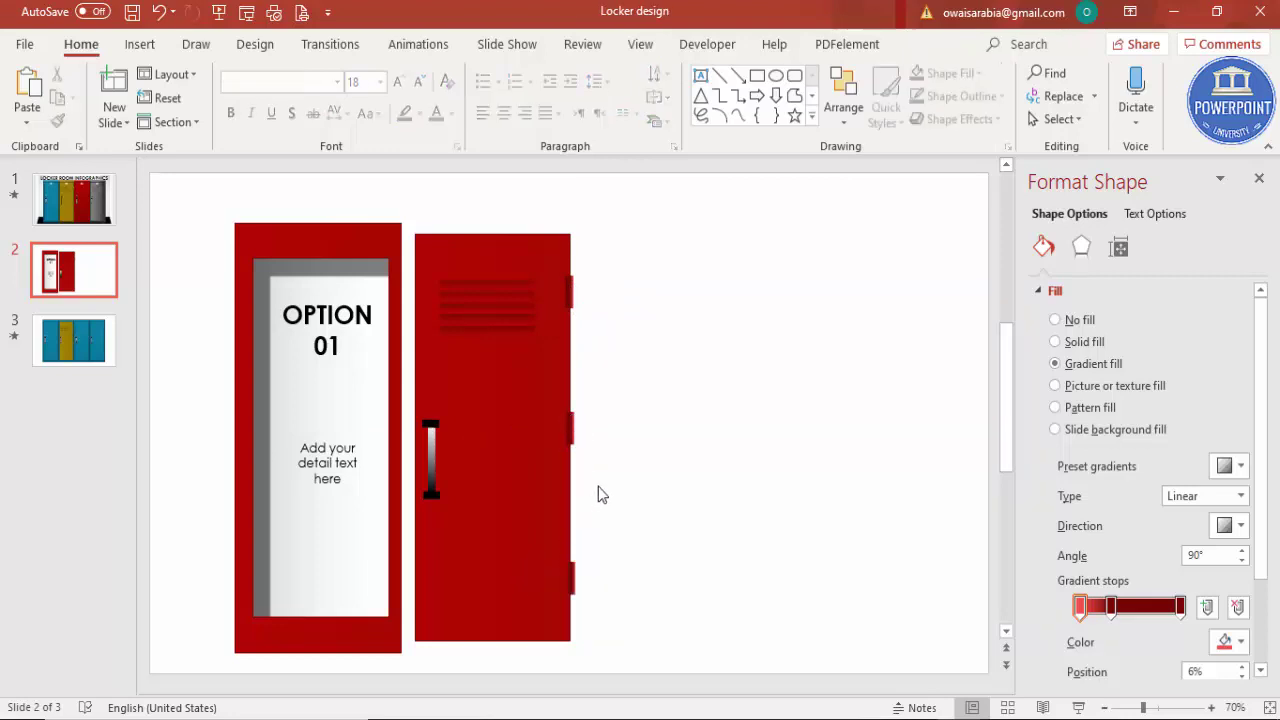
{"action": "left_click", "coordinate": [576, 434]}
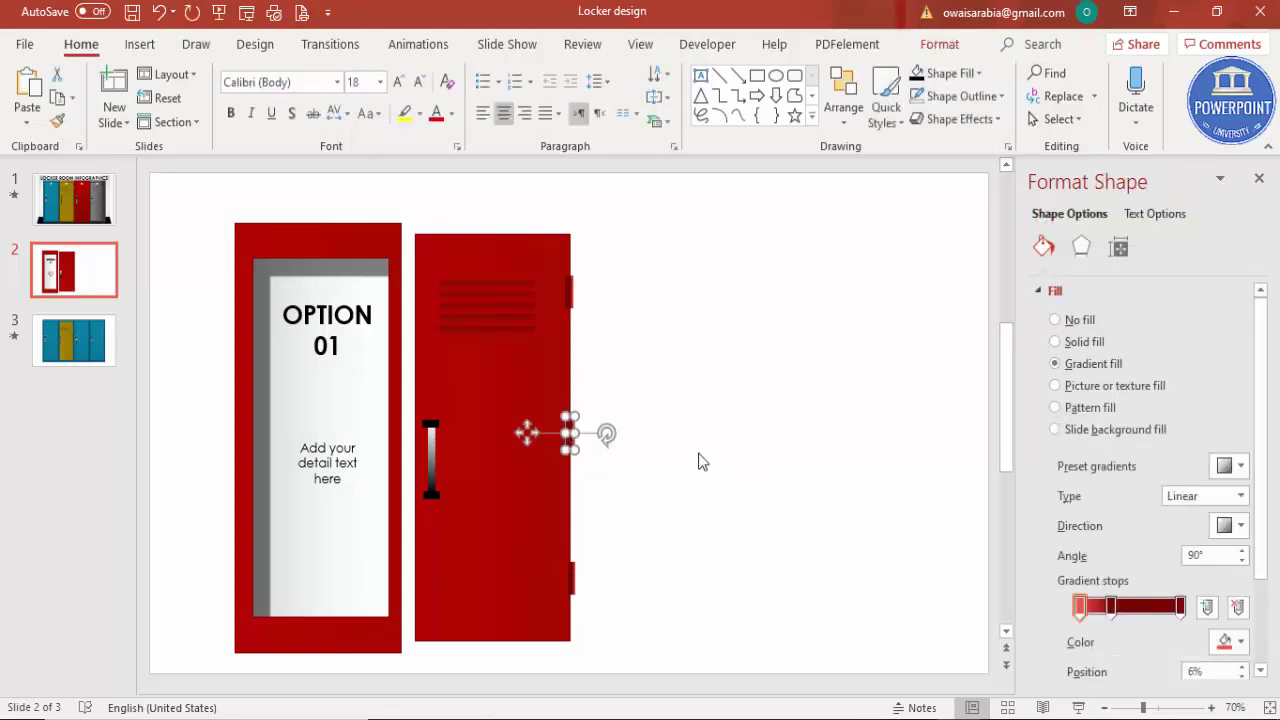
{"action": "left_click", "coordinate": [700, 461]}
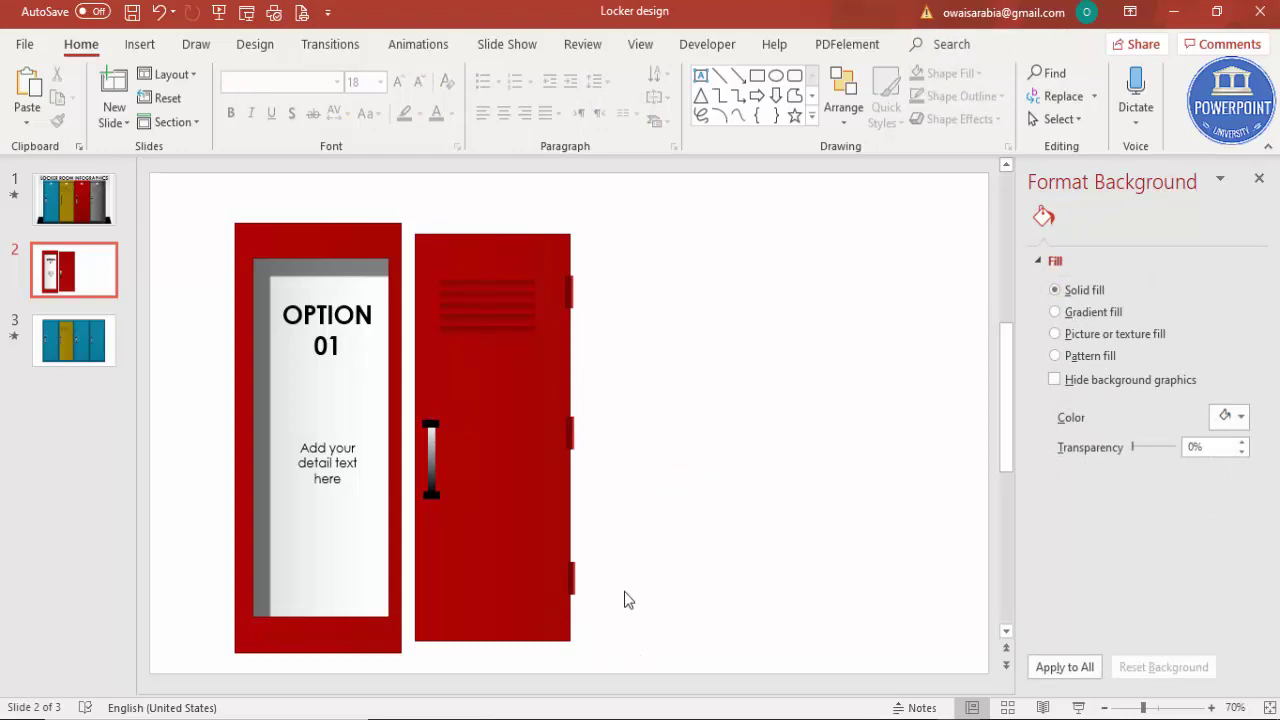
{"action": "left_click", "coordinate": [150, 46]}
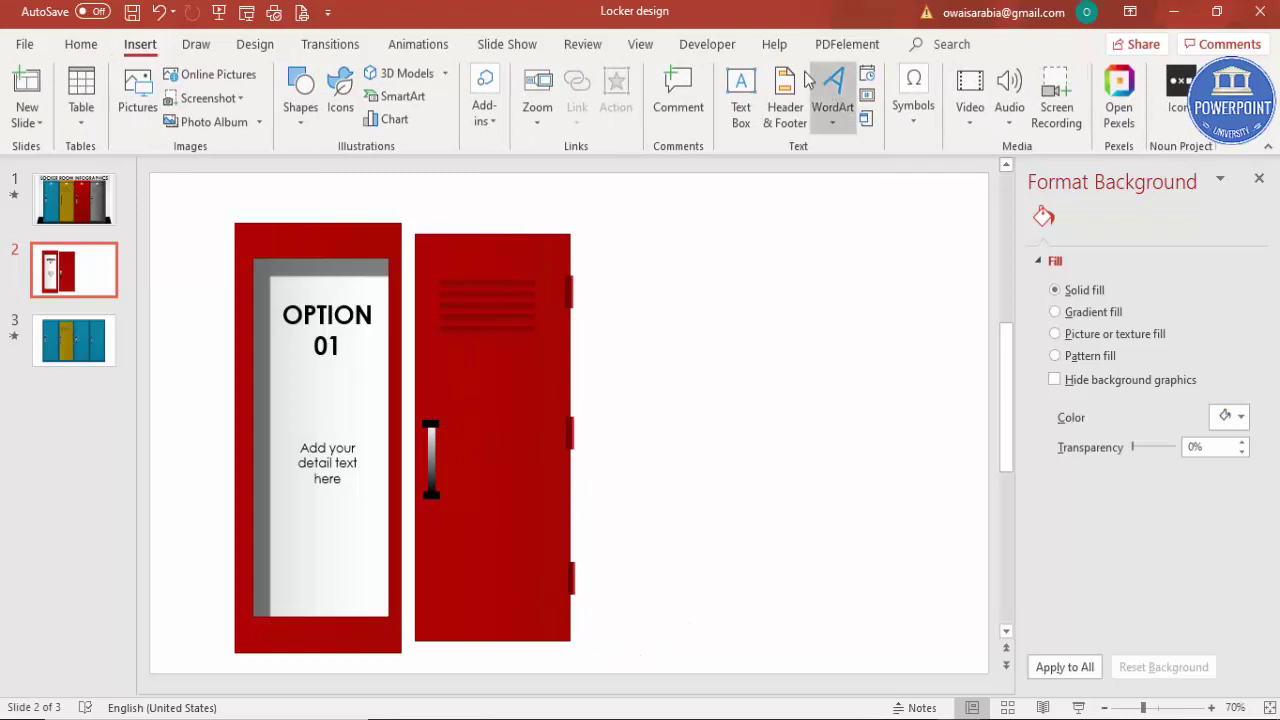
Step: Add a text box reading 01, centred, in Impact font enlarged to size 32
{"action": "left_click", "coordinate": [740, 100]}
{"action": "left_click_drag", "start_coordinate": [681, 219], "coordinate": [766, 260]}
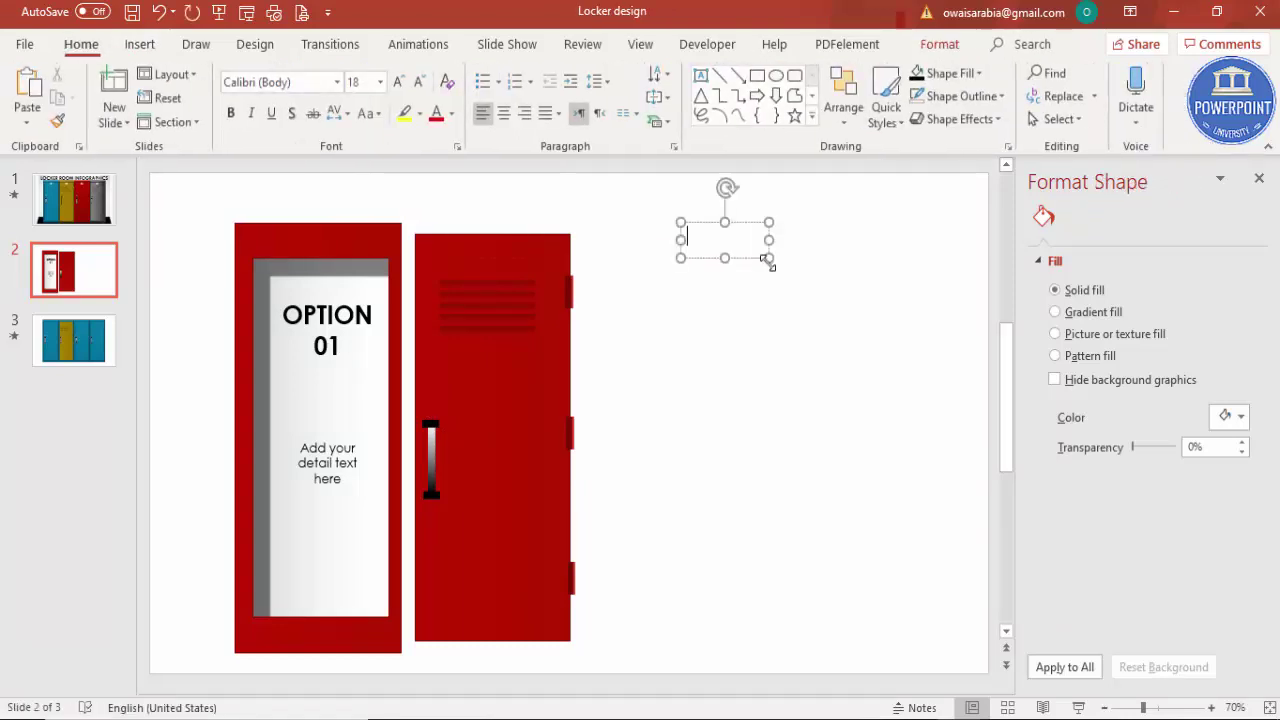
{"action": "type", "text": "01"}
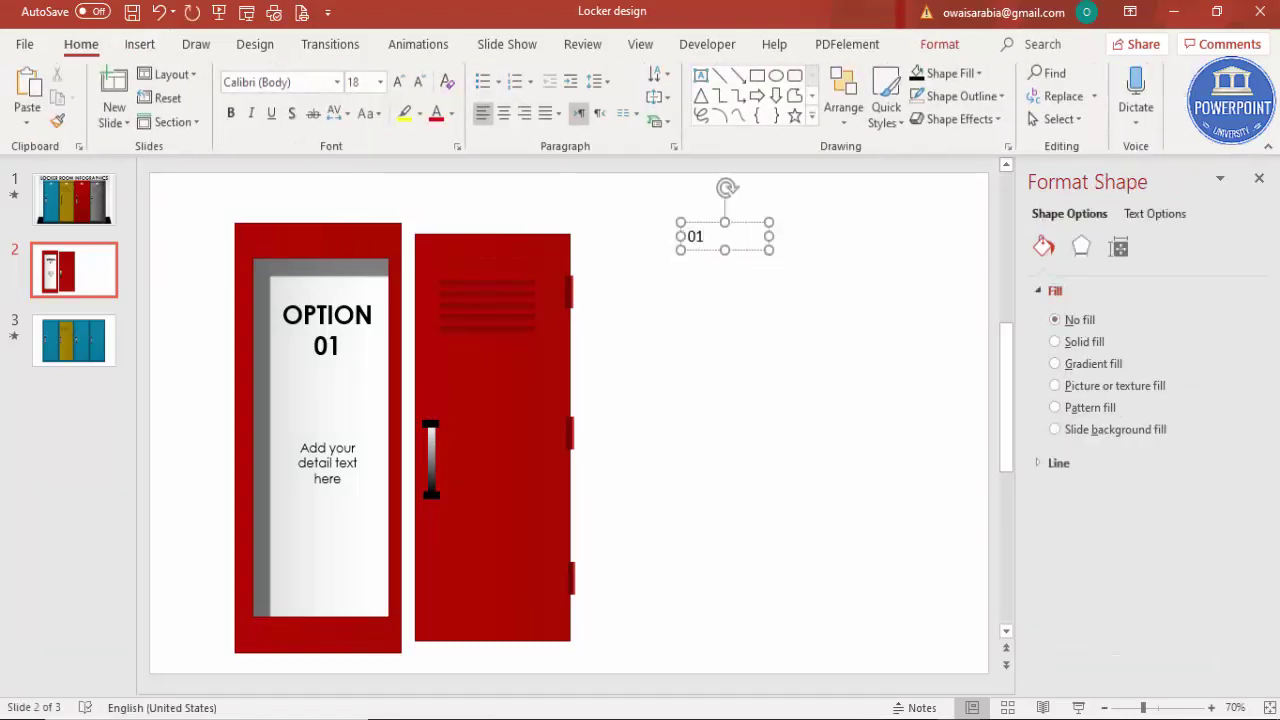
{"action": "left_click", "coordinate": [757, 229]}
{"action": "left_click", "coordinate": [507, 120]}
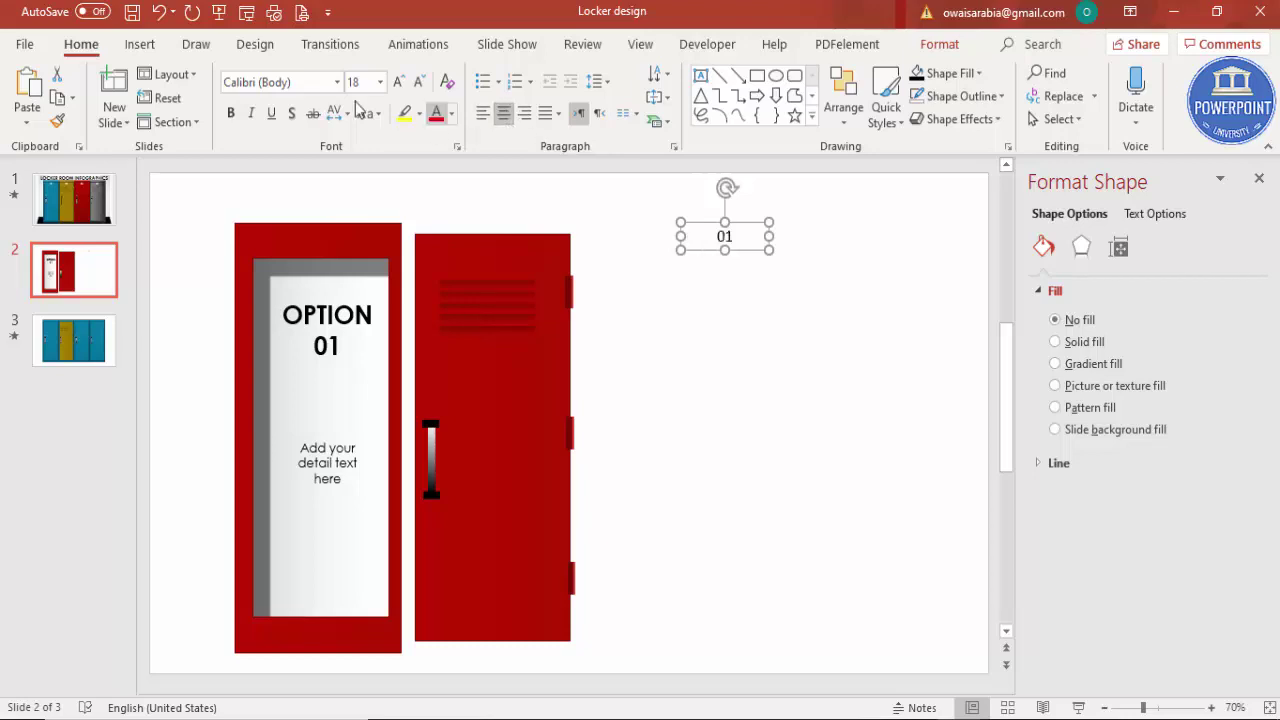
{"action": "left_click", "coordinate": [303, 87]}
{"action": "type", "text": "Impact"}
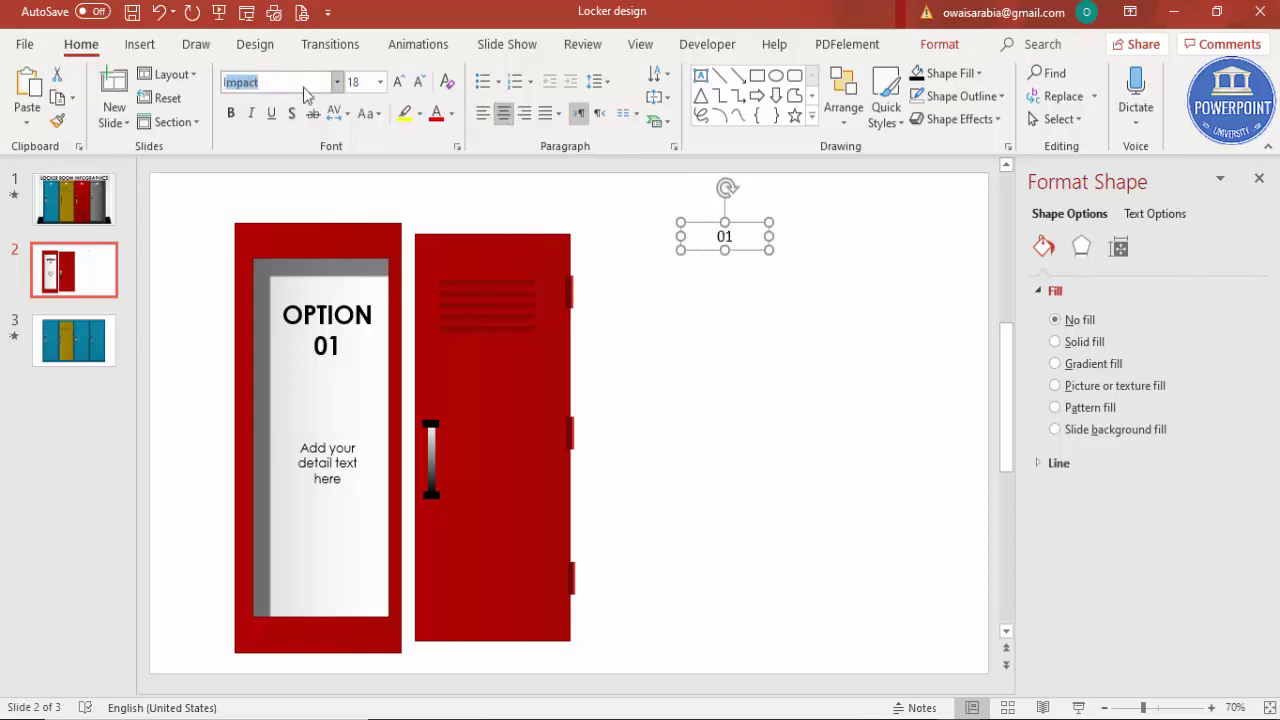
{"action": "key", "text": "Return"}
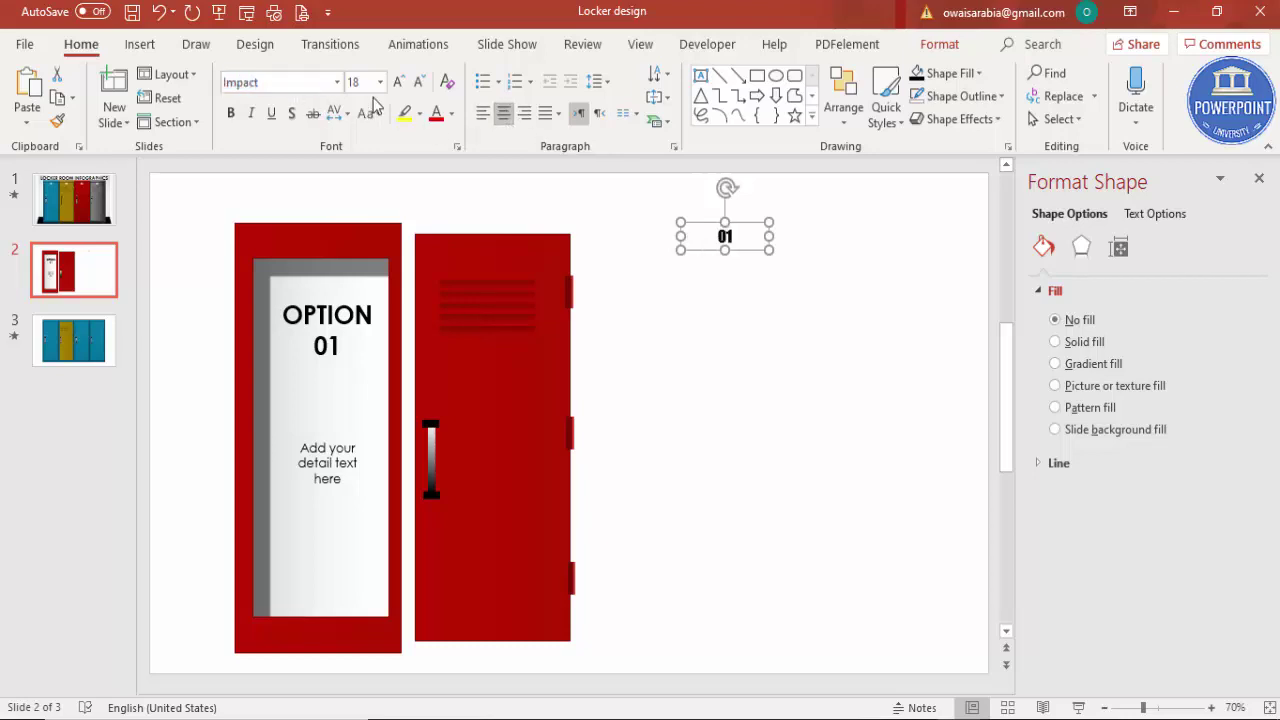
{"action": "left_click", "coordinate": [396, 82]}
{"action": "left_click", "coordinate": [396, 82]}
{"action": "left_click", "coordinate": [396, 82]}
{"action": "left_click", "coordinate": [396, 82]}
Step: Move the 01 label onto the door's top, colour it white, and set its size to 28
{"action": "left_click_drag", "start_coordinate": [760, 226], "coordinate": [521, 238]}
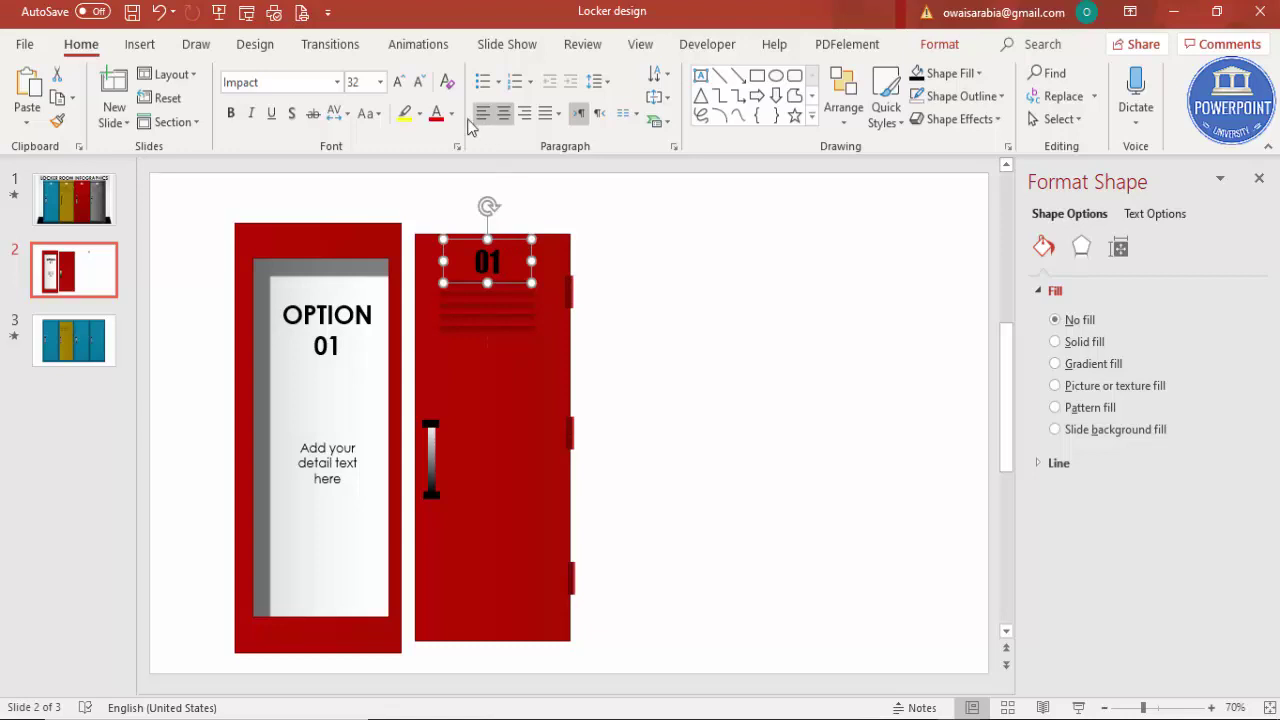
{"action": "left_click", "coordinate": [451, 113]}
{"action": "left_click", "coordinate": [437, 160]}
{"action": "left_click", "coordinate": [647, 241]}
{"action": "left_click", "coordinate": [500, 261]}
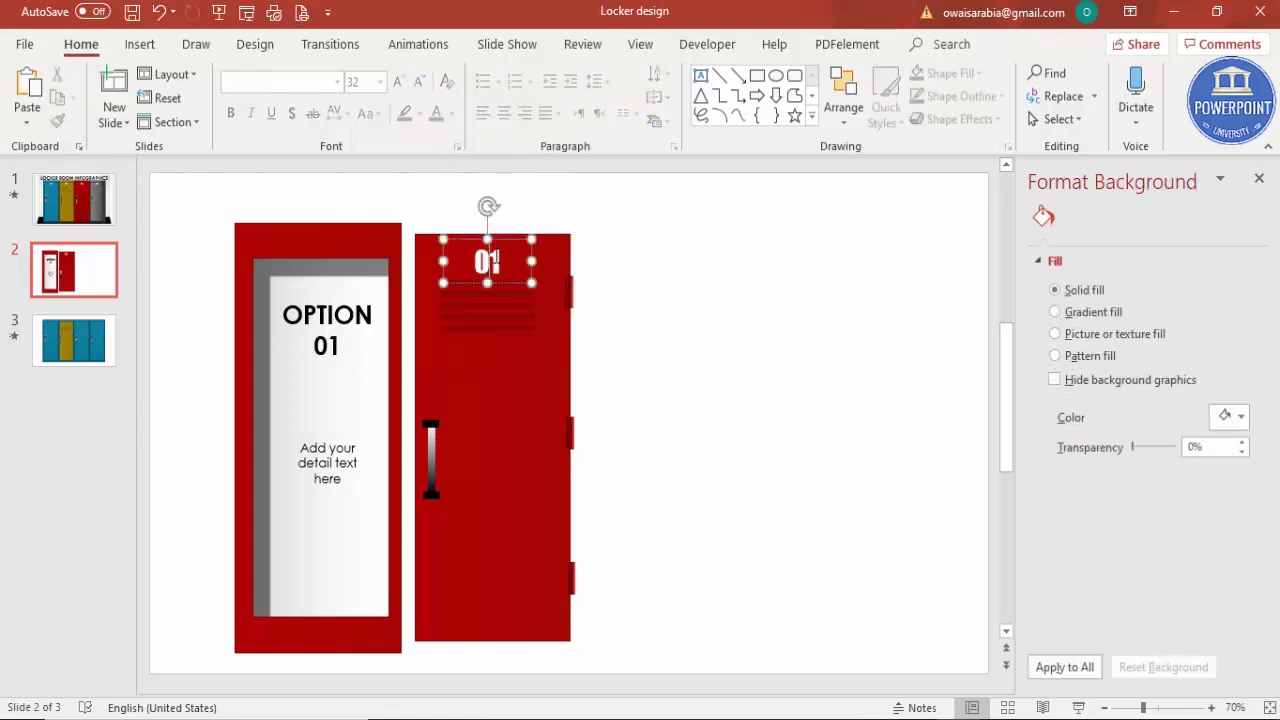
{"action": "left_click_drag", "start_coordinate": [517, 241], "coordinate": [517, 238]}
{"action": "left_click", "coordinate": [419, 82]}
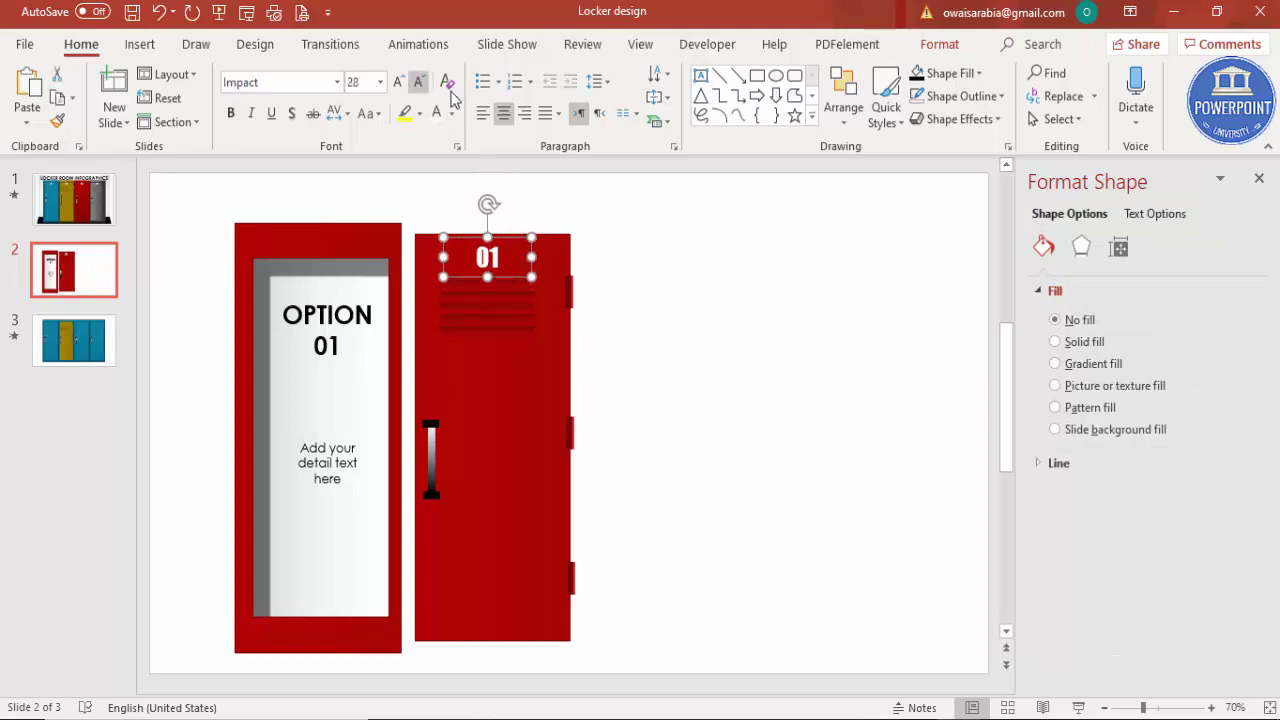
{"action": "left_click", "coordinate": [660, 266]}
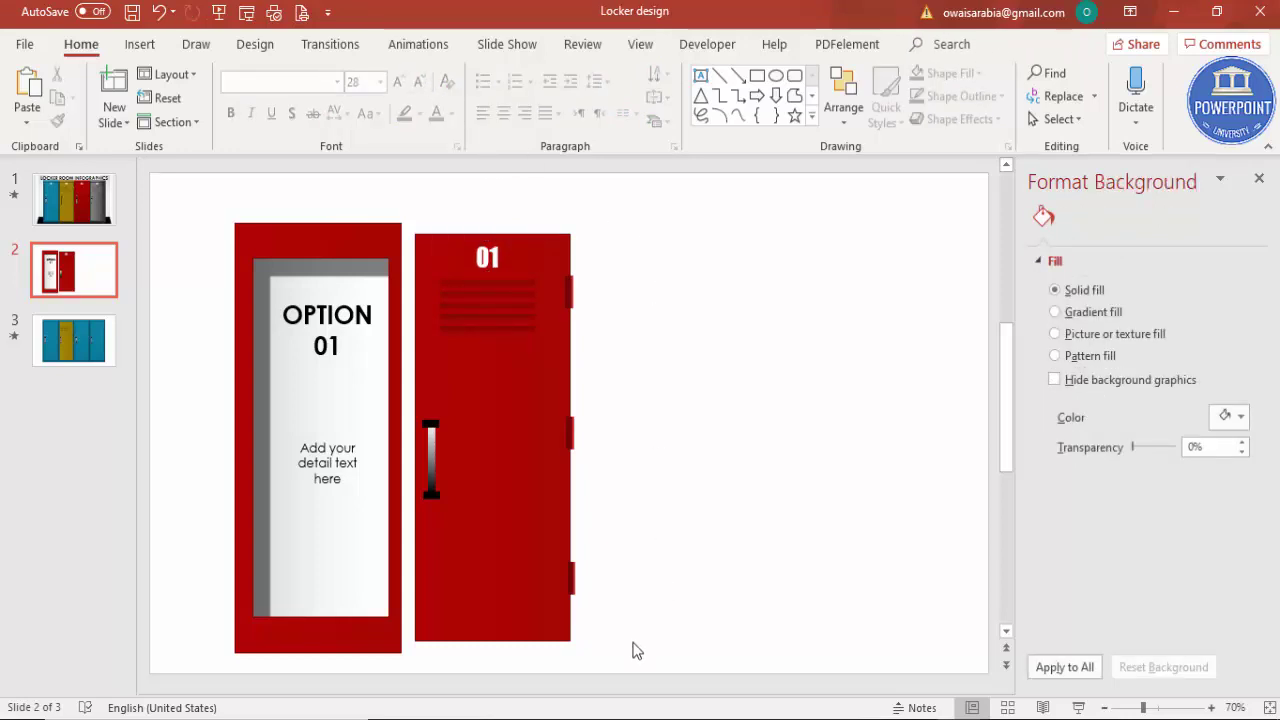
{"action": "left_click_drag", "start_coordinate": [651, 665], "coordinate": [398, 165]}
Step: Group all the door pieces with Ctrl+G, then select the door body and open its effect settings
{"action": "left_click", "coordinate": [630, 583]}
{"action": "left_click_drag", "start_coordinate": [647, 662], "coordinate": [401, 198]}
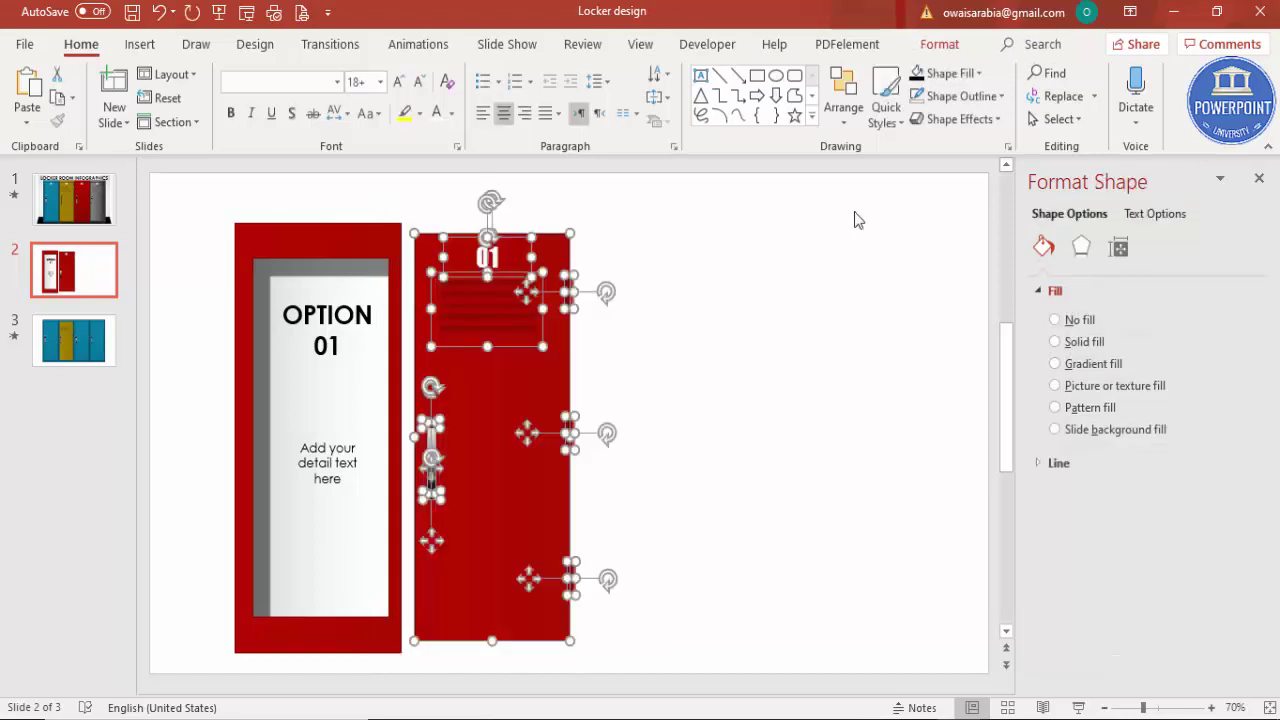
{"action": "key", "text": "ctrl+g"}
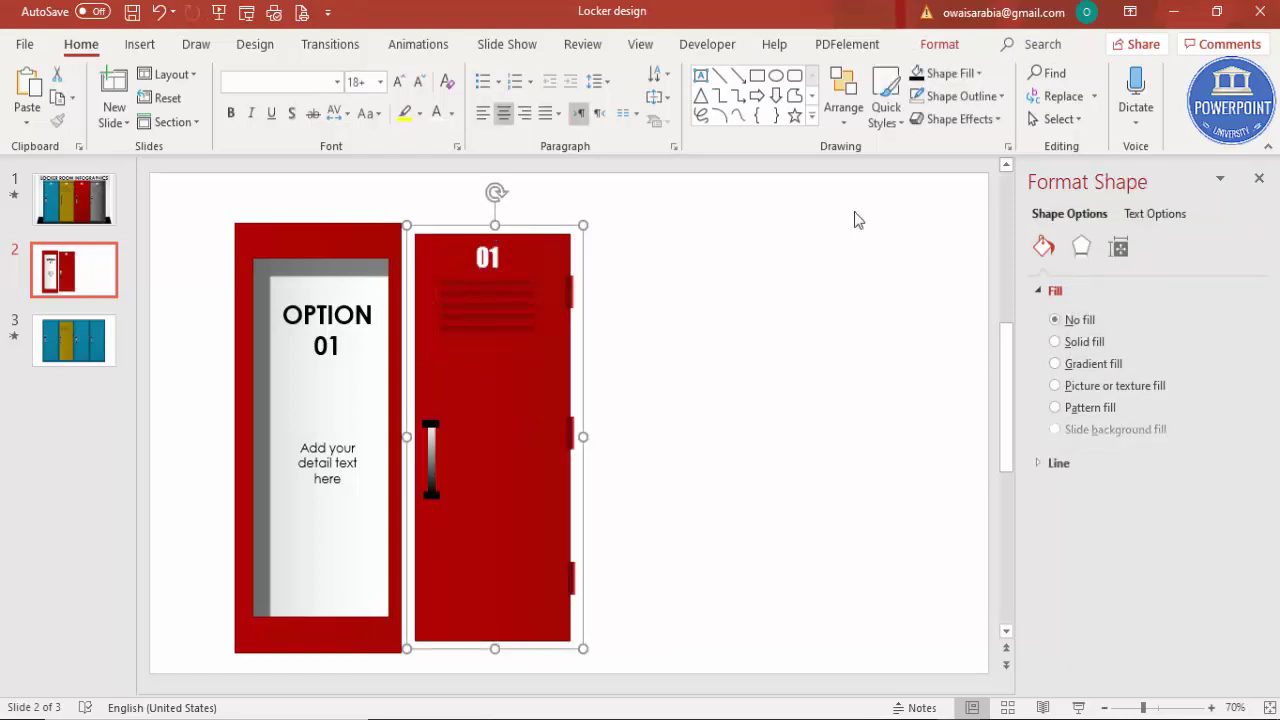
{"action": "mouse_move", "coordinate": [505, 257]}
{"action": "left_mouse_down"}
{"action": "mouse_move", "coordinate": [575, 272]}
{"action": "mouse_move", "coordinate": [527, 268]}
{"action": "left_mouse_up"}
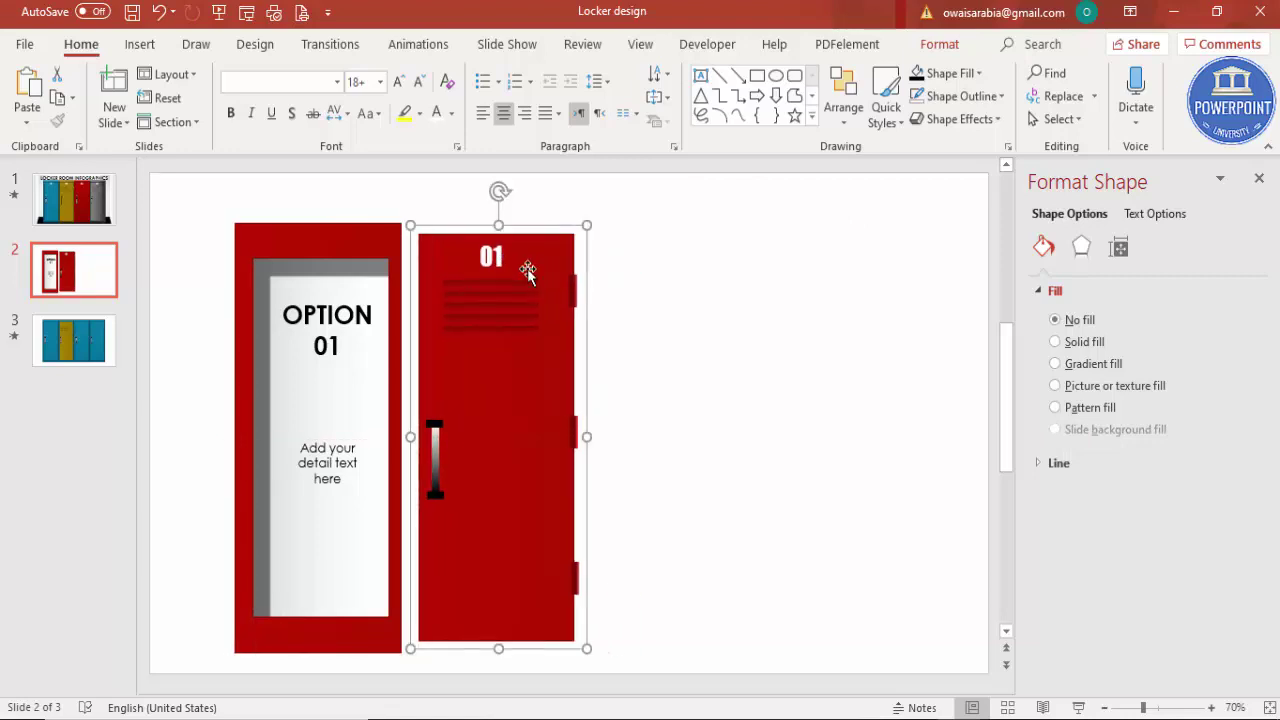
{"action": "key", "text": "F10"}
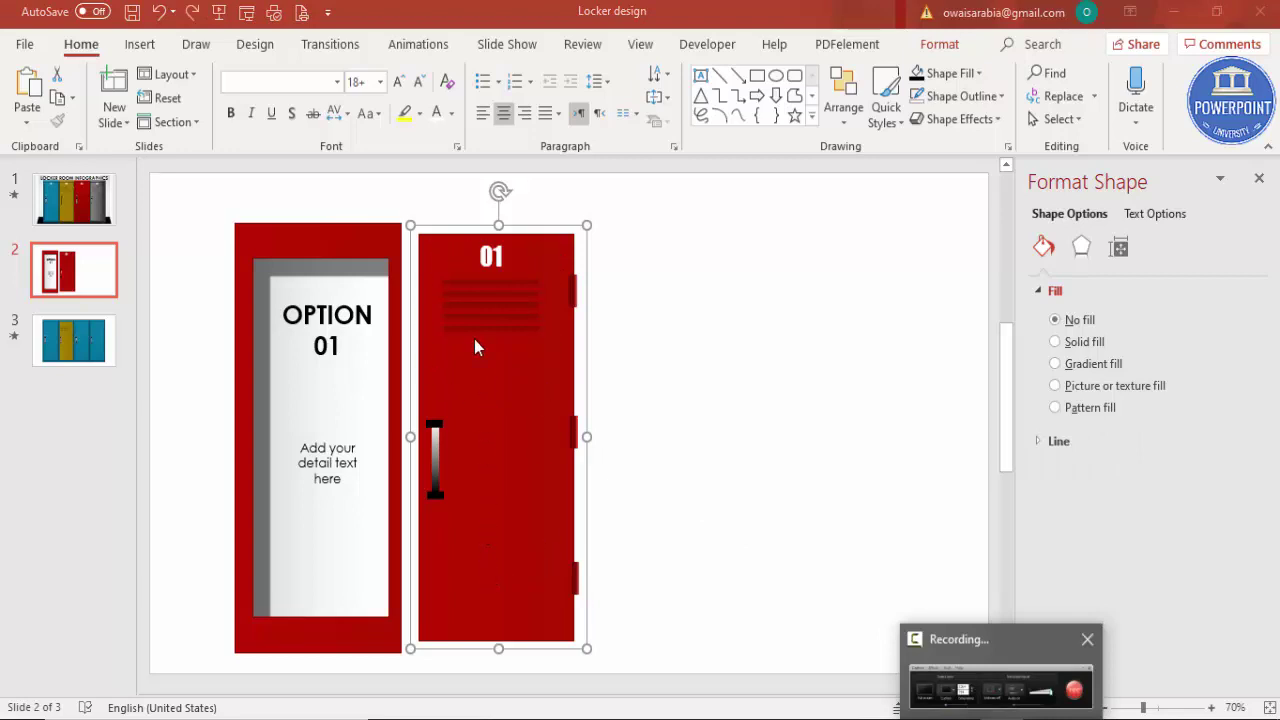
{"action": "left_click", "coordinate": [435, 240]}
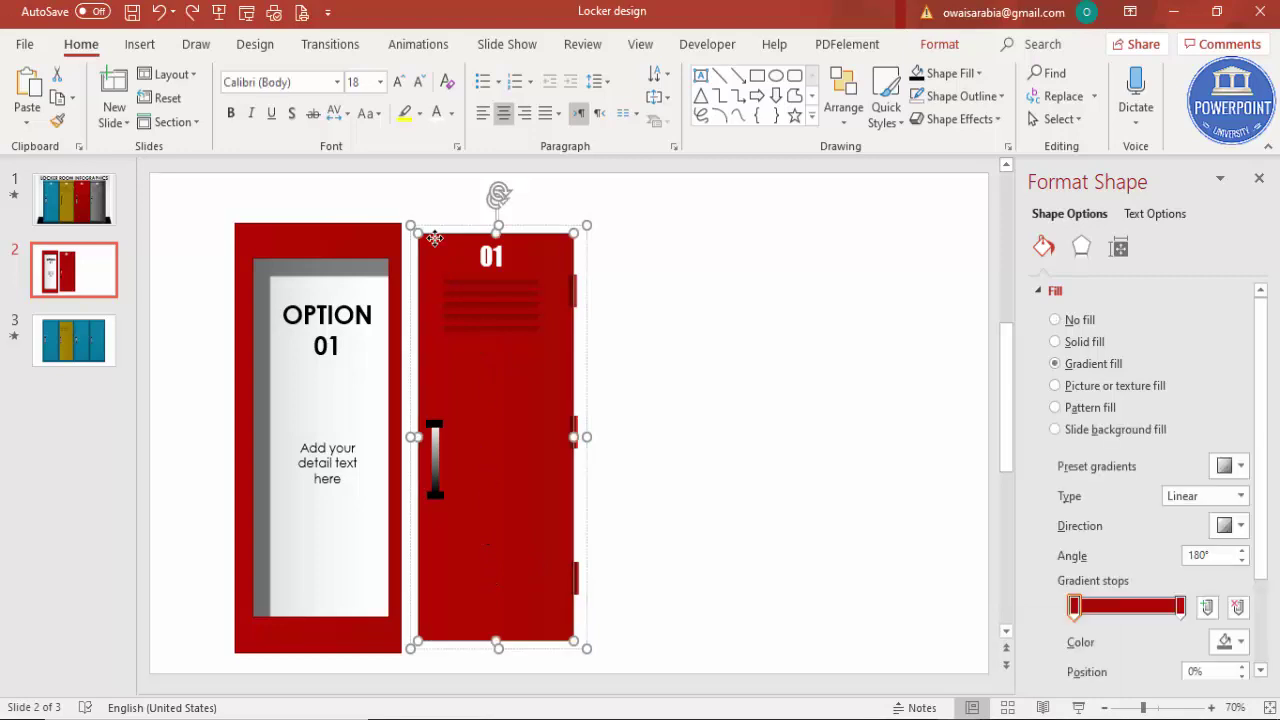
{"action": "left_click", "coordinate": [1080, 250]}
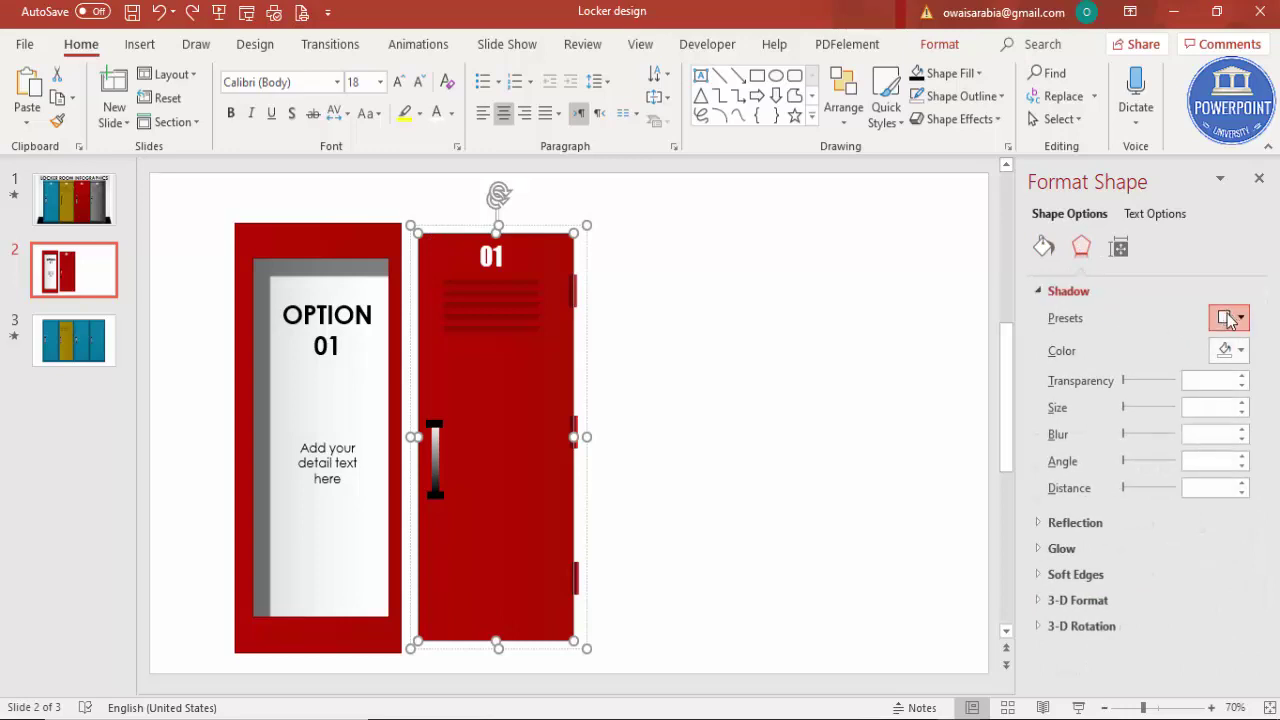
Step: Give the door a centred black shadow with 48% transparency and 101% size
{"action": "left_click", "coordinate": [1229, 318]}
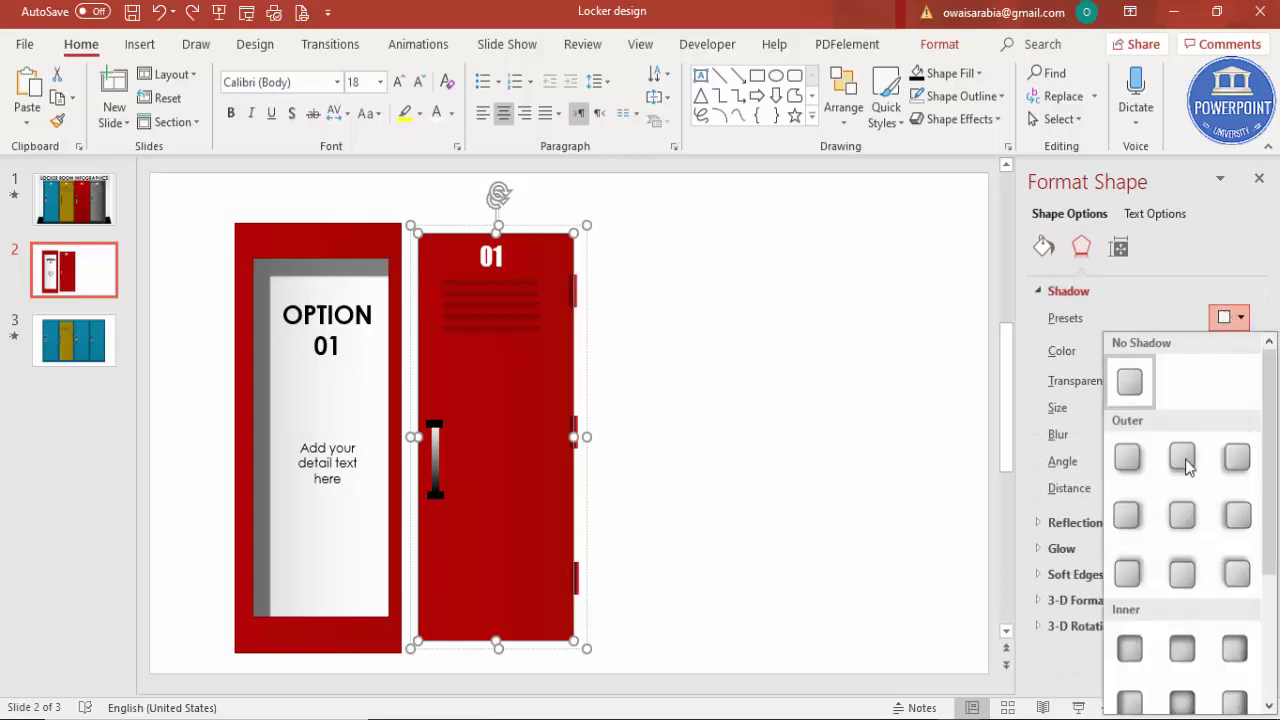
{"action": "left_click", "coordinate": [1184, 520]}
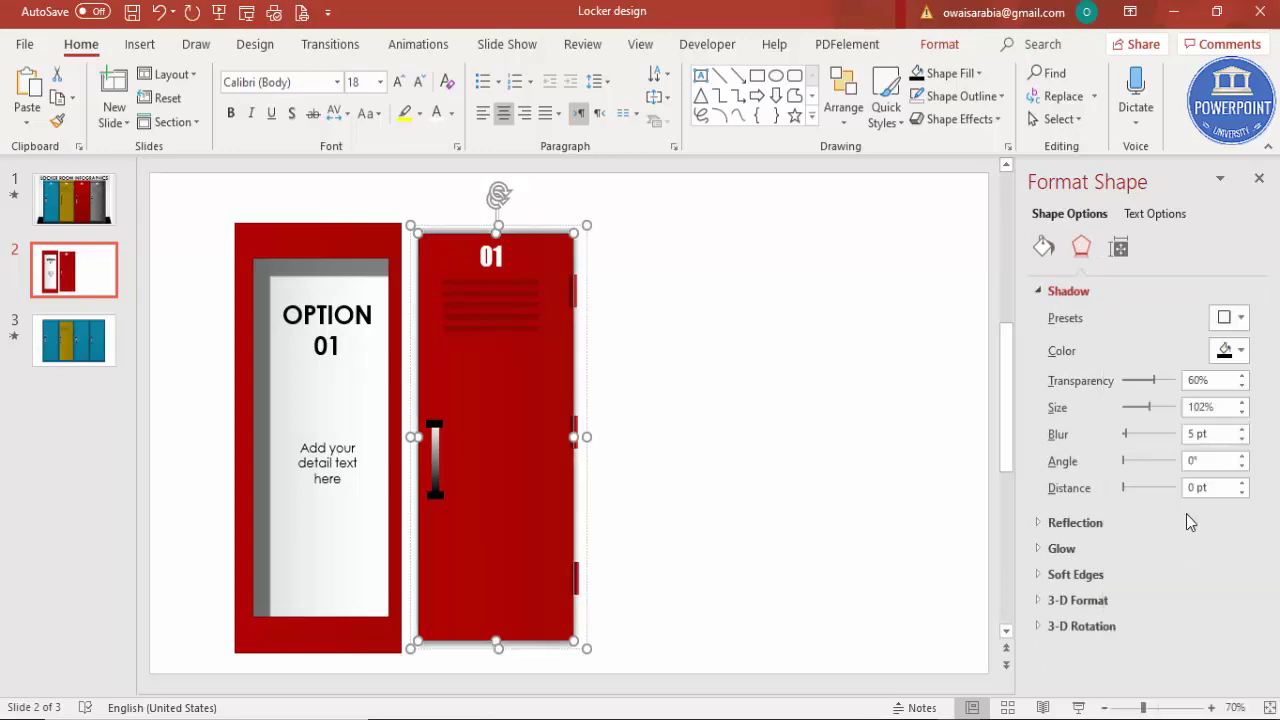
{"action": "left_click", "coordinate": [1237, 352]}
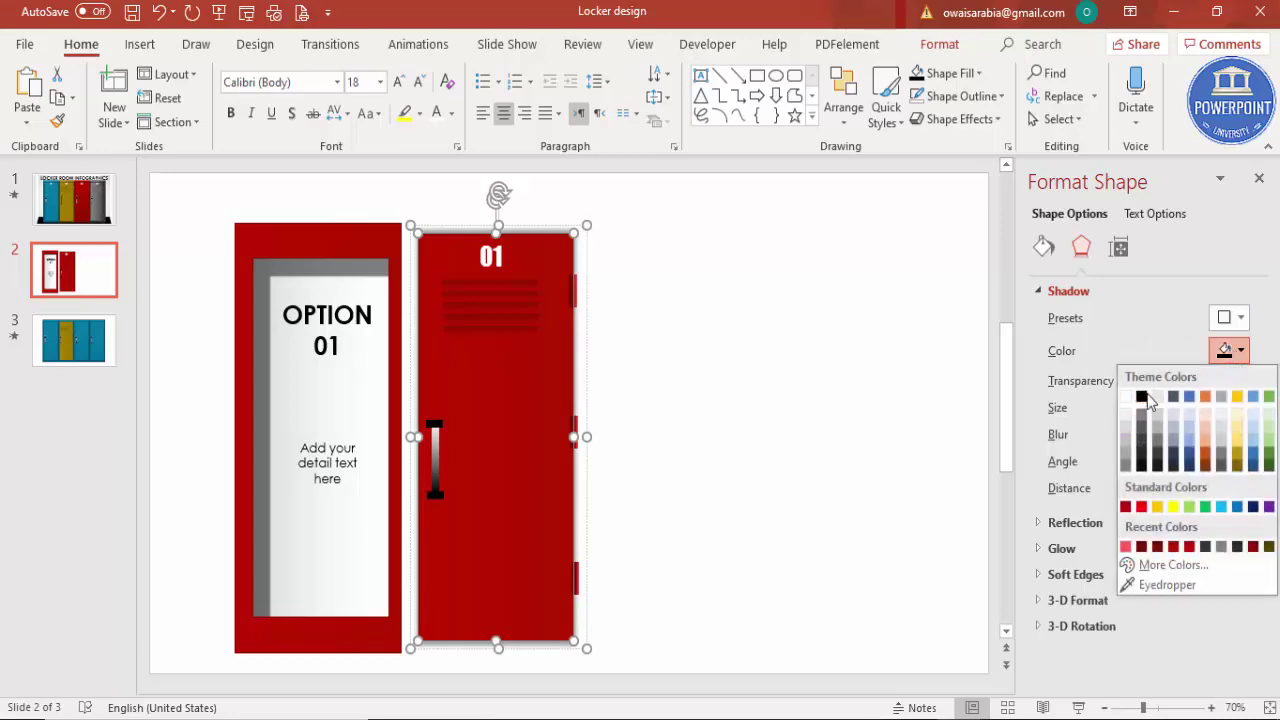
{"action": "left_click", "coordinate": [1142, 397]}
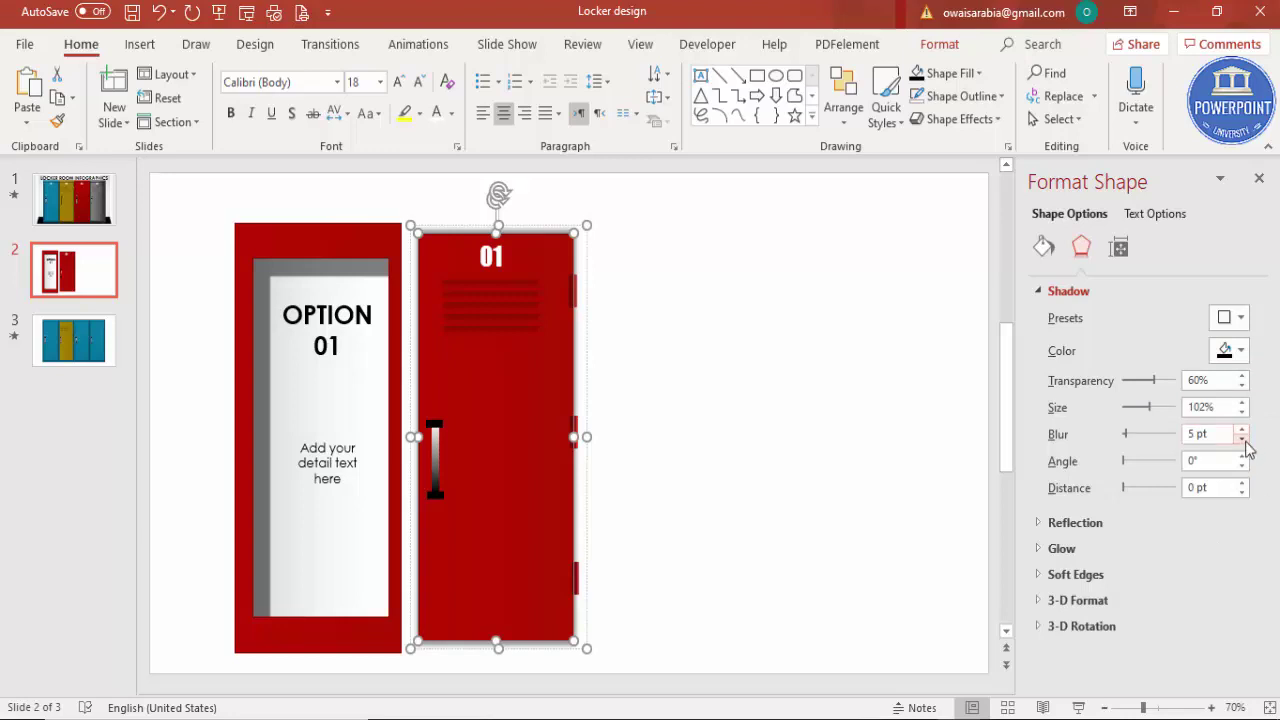
{"action": "left_click", "coordinate": [1242, 386]}
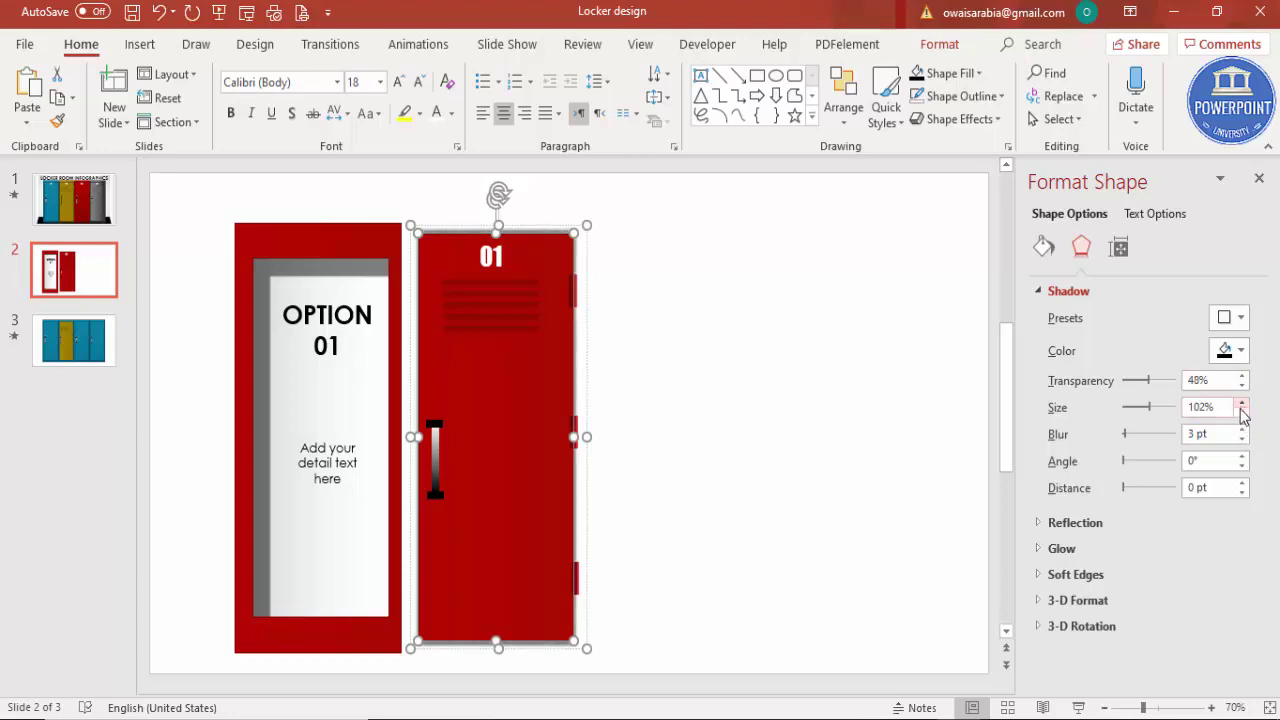
{"action": "left_click", "coordinate": [1242, 413]}
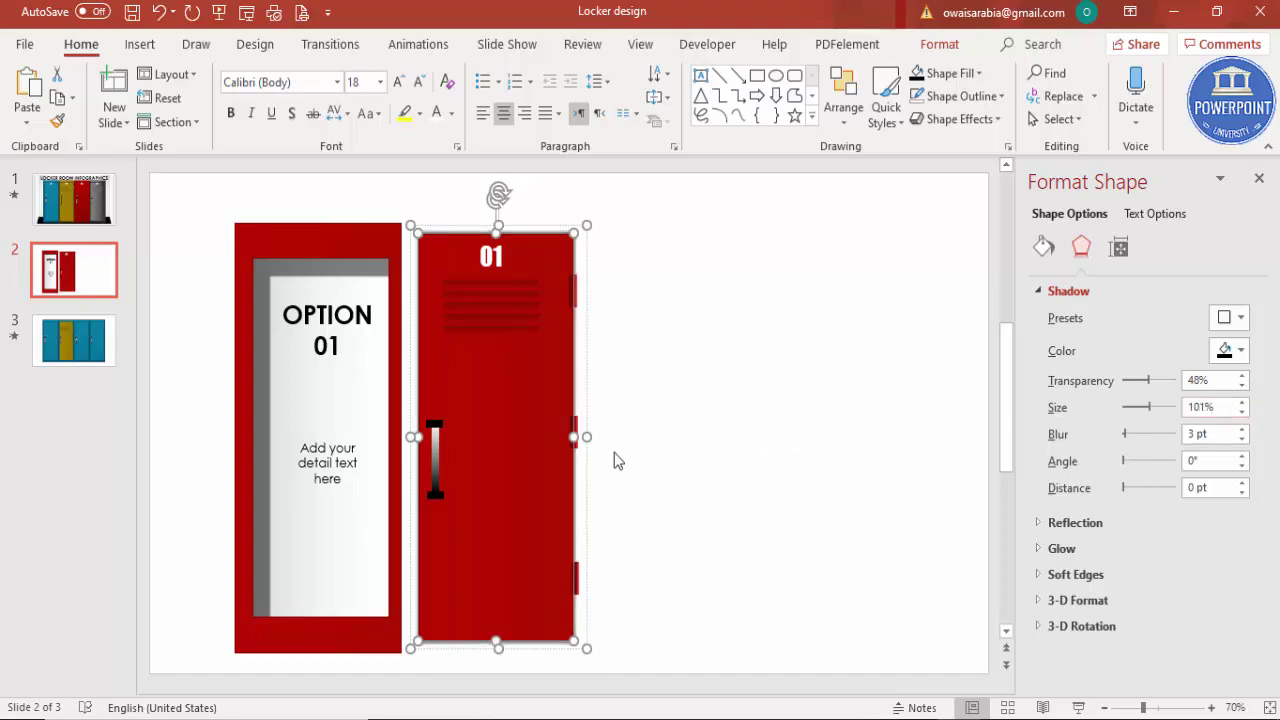
Step: Move the door over the OPTION 01 panel
{"action": "left_click", "coordinate": [614, 460]}
{"action": "left_click", "coordinate": [552, 376]}
{"action": "left_click_drag", "start_coordinate": [551, 403], "coordinate": [370, 404]}
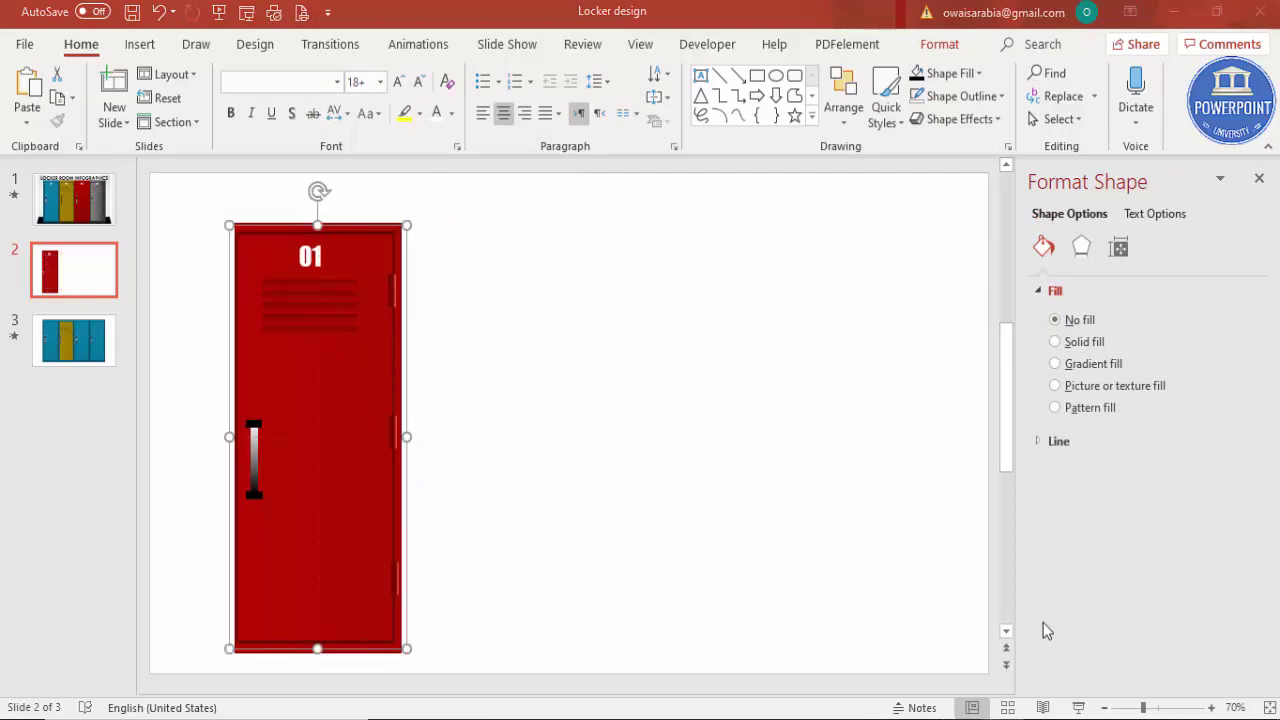
Step: Nudge the door right and up so it lines up with the locker frame
{"action": "left_click", "coordinate": [1165, 707]}
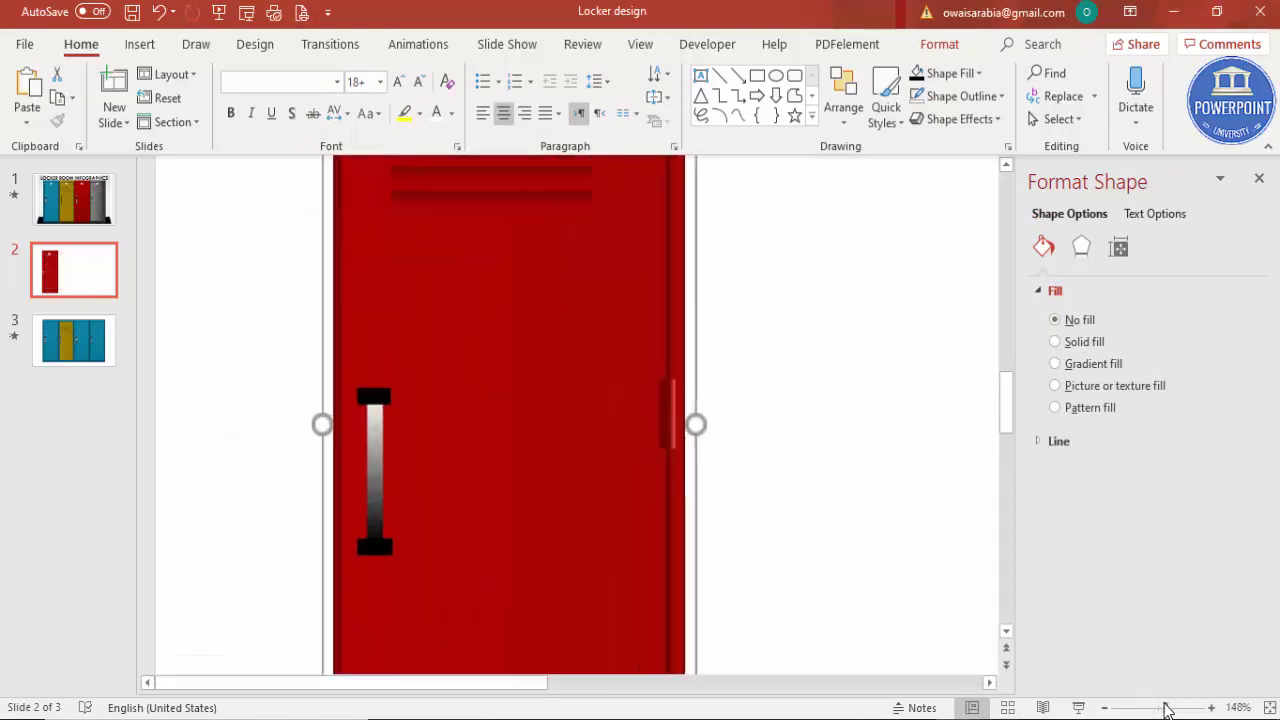
{"action": "scroll", "coordinate": [690, 415], "scroll_direction": "up", "scroll_amount": 5}
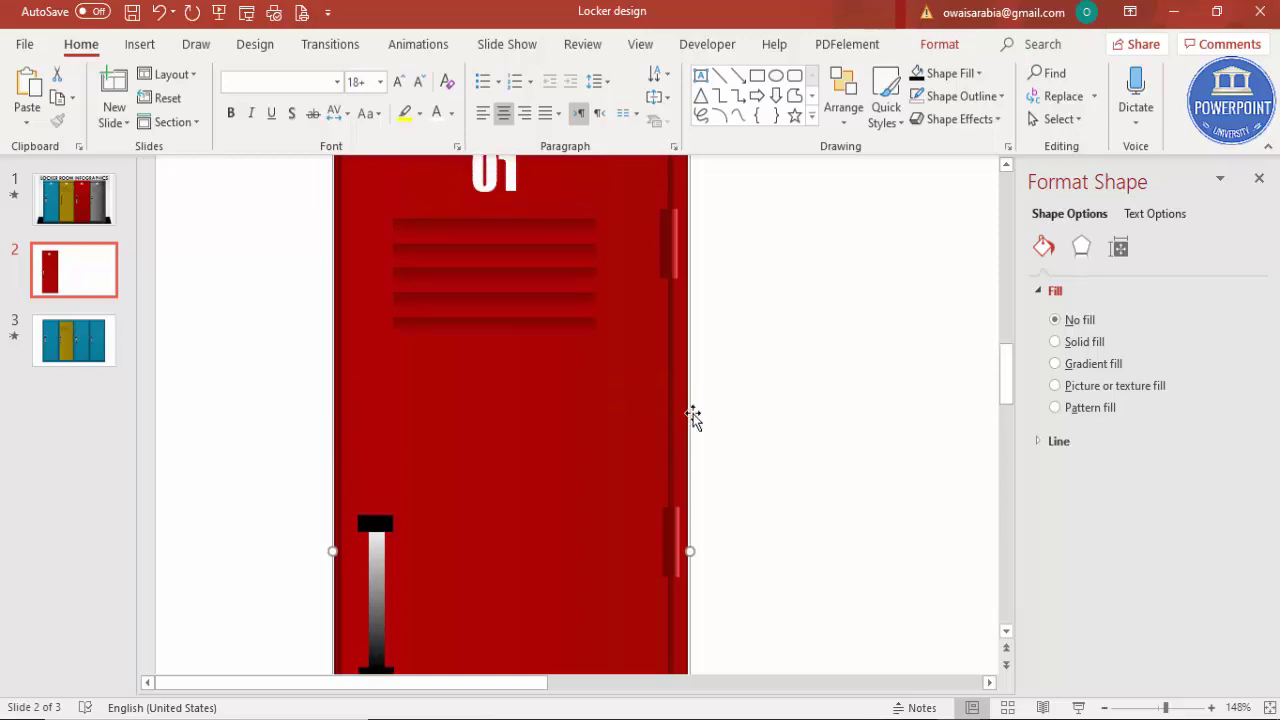
{"action": "key", "text": "Right"}
{"action": "key", "text": "Right"}
{"action": "key", "text": "Right"}
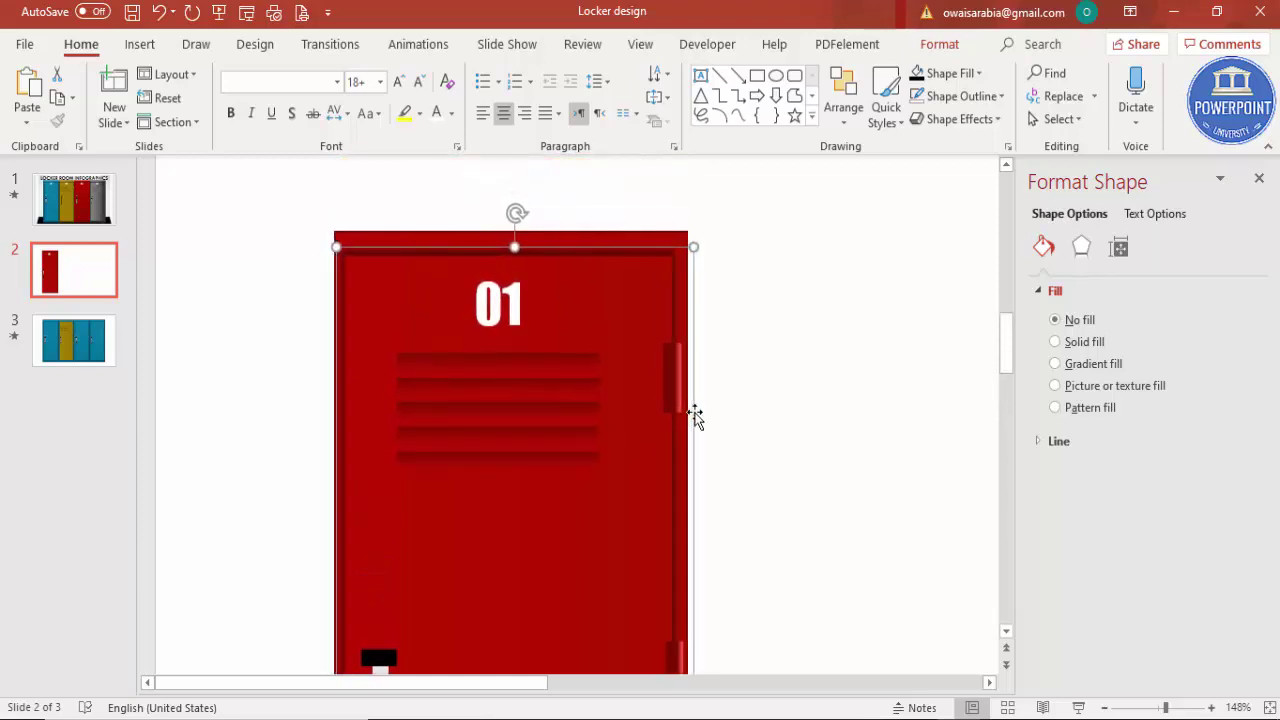
{"action": "key", "text": "Down"}
{"action": "key", "text": "Down"}
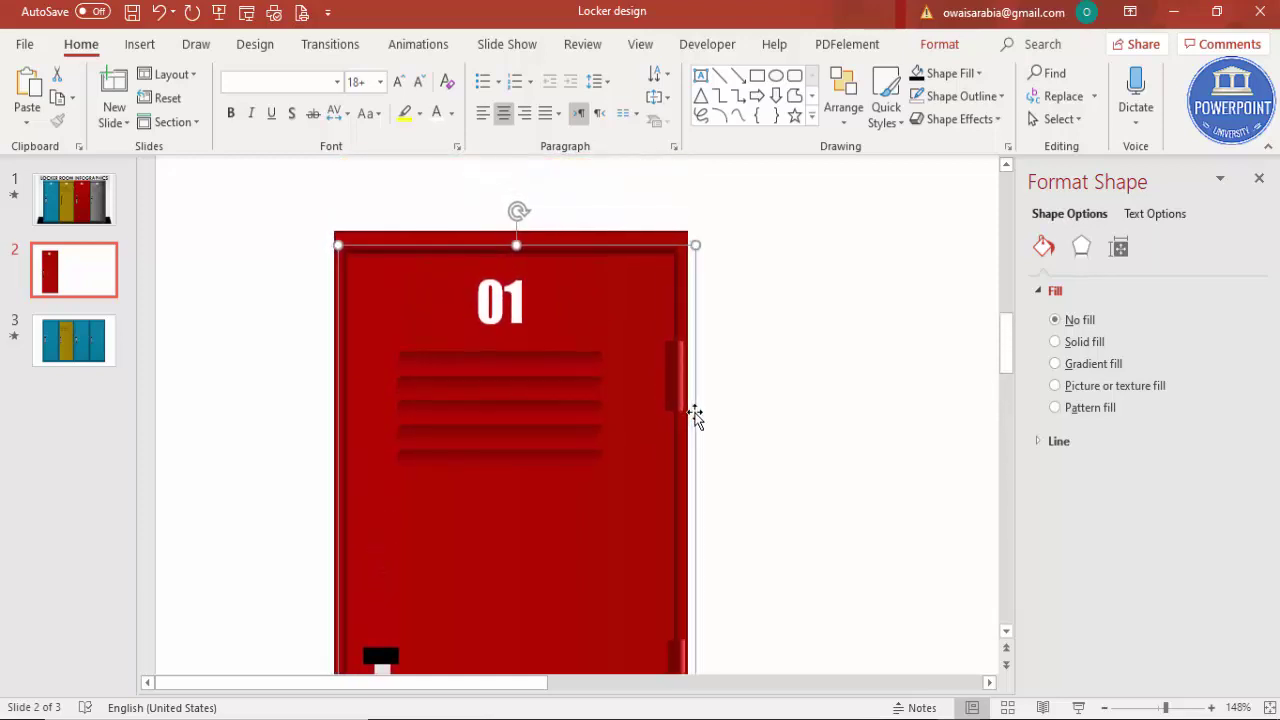
{"action": "key", "text": "Up"}
{"action": "key", "text": "Up"}
{"action": "key", "text": "Up"}
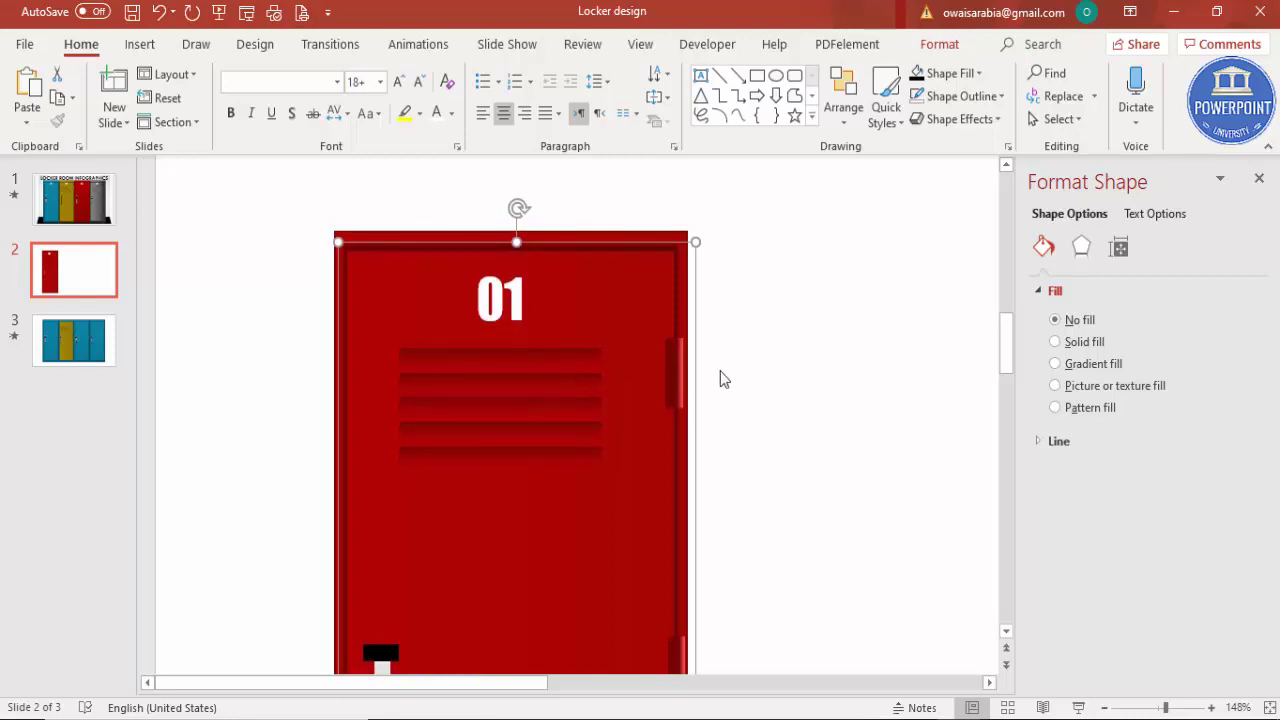
{"action": "left_click", "coordinate": [751, 379]}
{"action": "scroll", "coordinate": [751, 379], "scroll_direction": "down", "scroll_amount": 1}
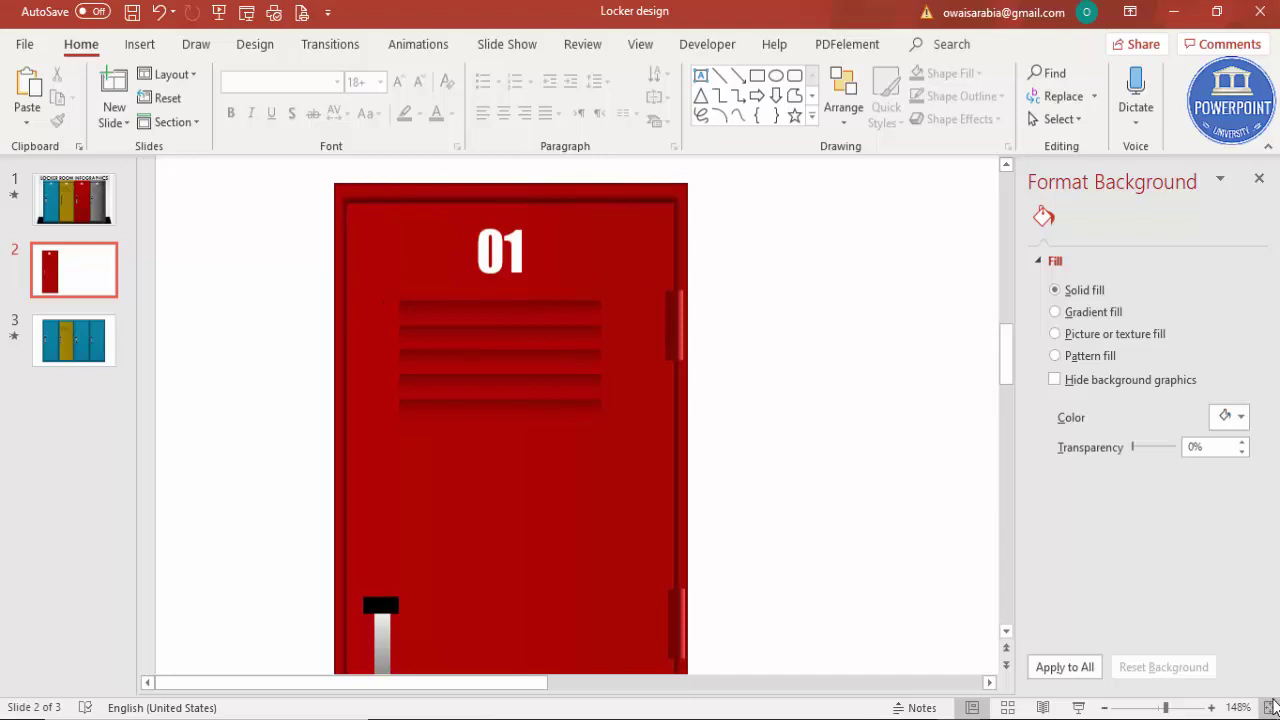
{"action": "left_click", "coordinate": [1270, 707]}
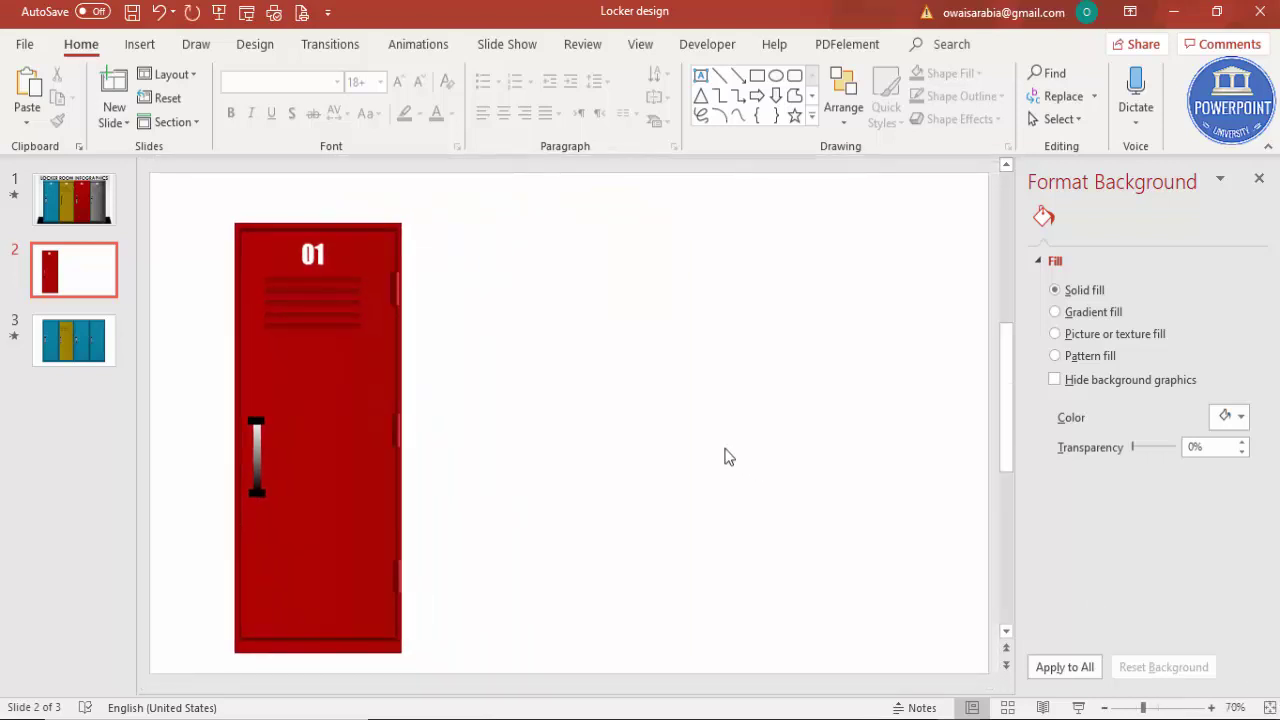
Step: With the door selected, close the Format Shape pane and show the Animations options
{"action": "left_click", "coordinate": [349, 381]}
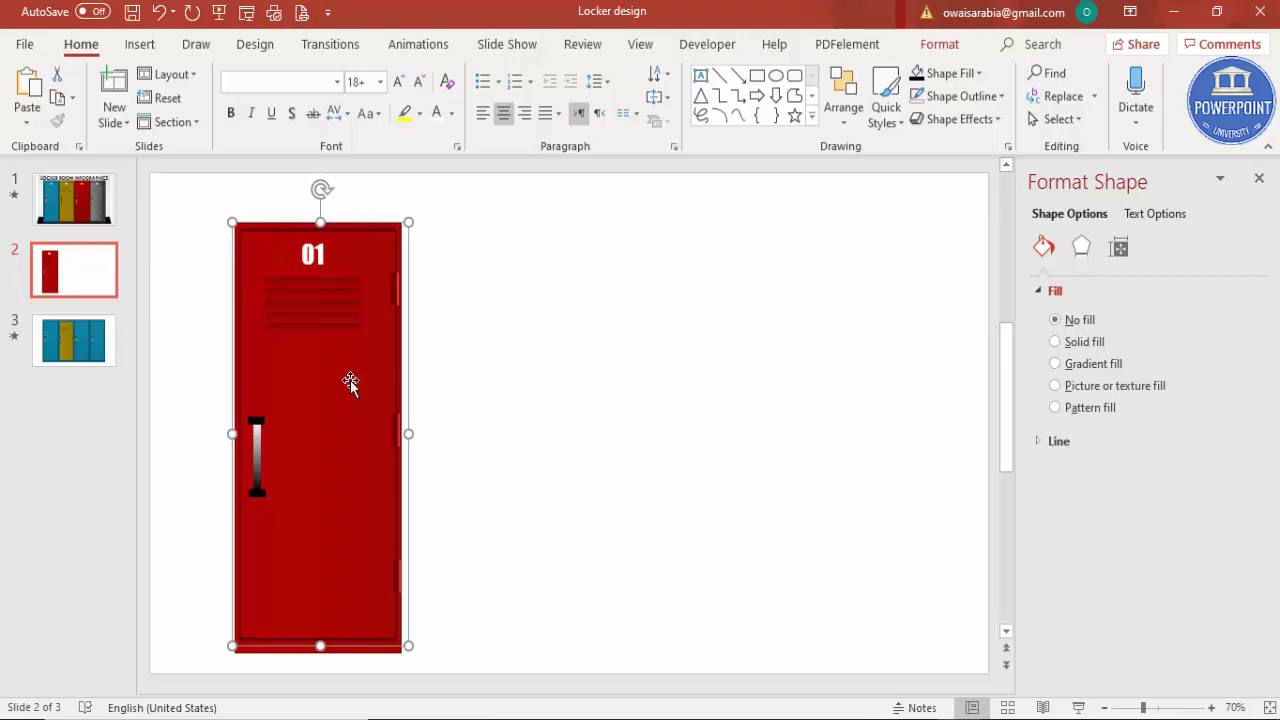
{"action": "left_click", "coordinate": [1259, 178]}
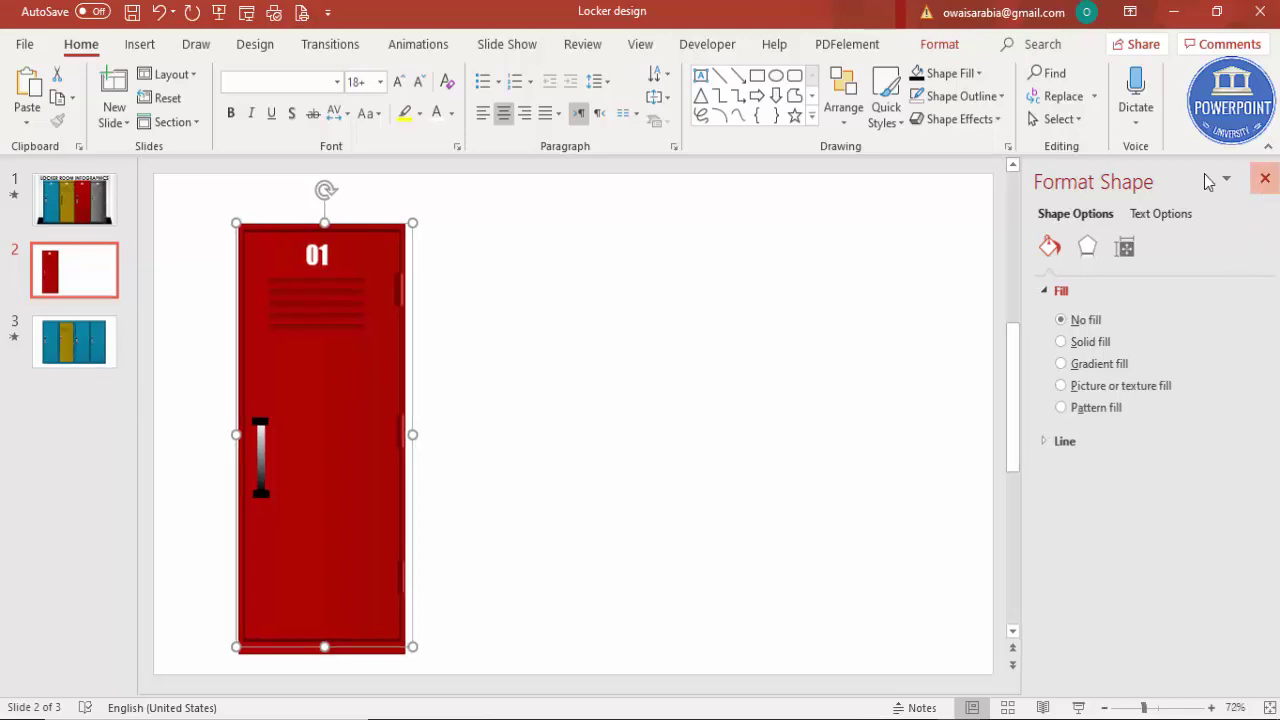
{"action": "left_click", "coordinate": [421, 45]}
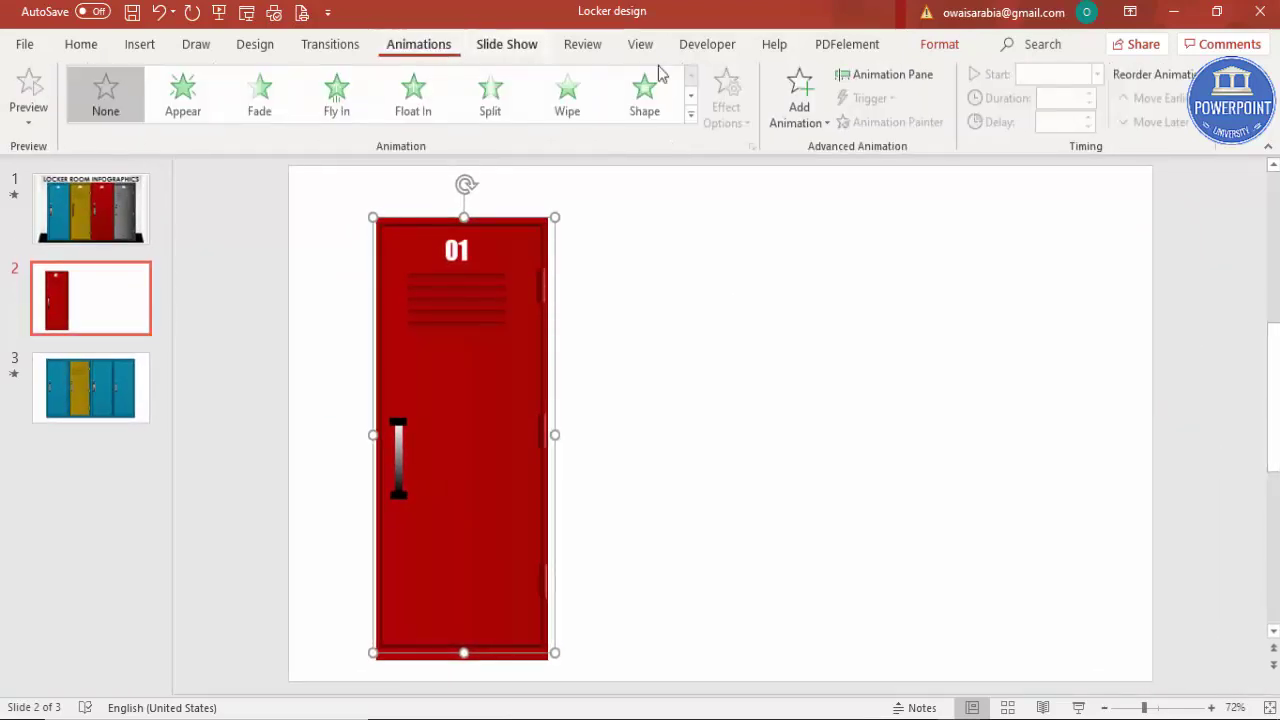
Step: Add a Collapse exit effect set to To Right on the locker door and preview it
{"action": "left_click", "coordinate": [893, 76]}
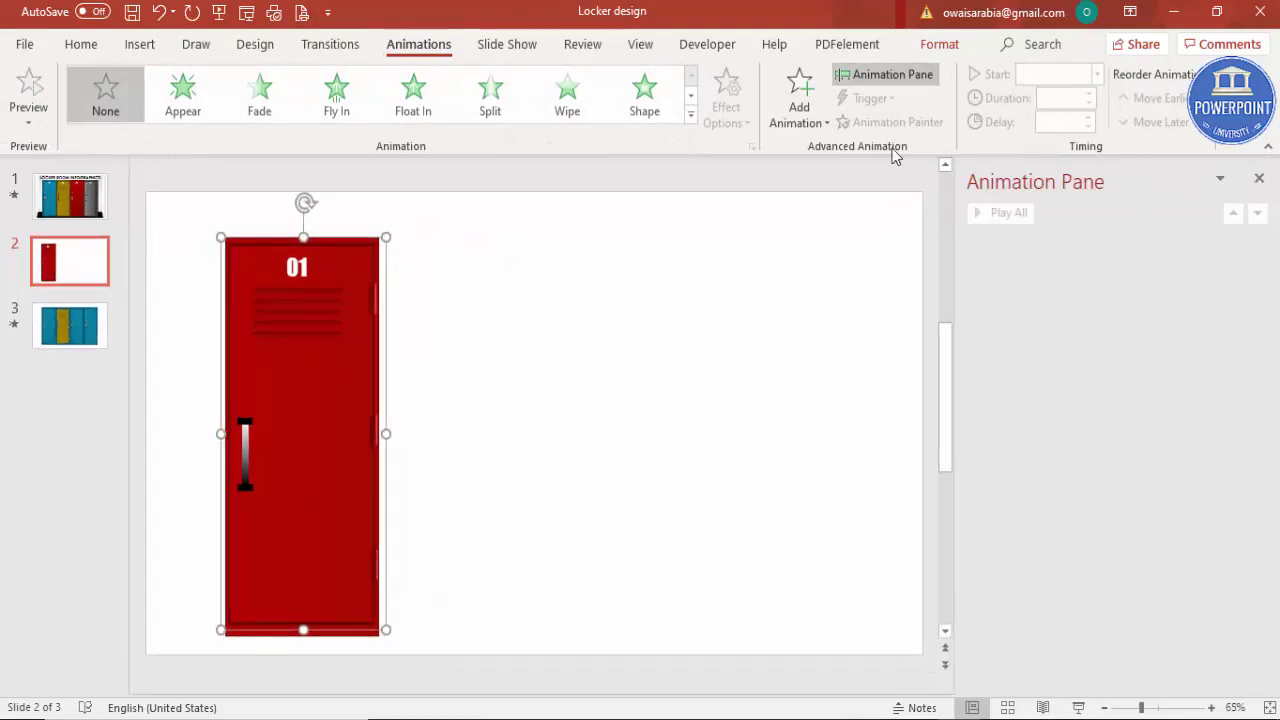
{"action": "left_click", "coordinate": [815, 124]}
{"action": "scroll", "coordinate": [812, 500], "scroll_direction": "down", "scroll_amount": 3}
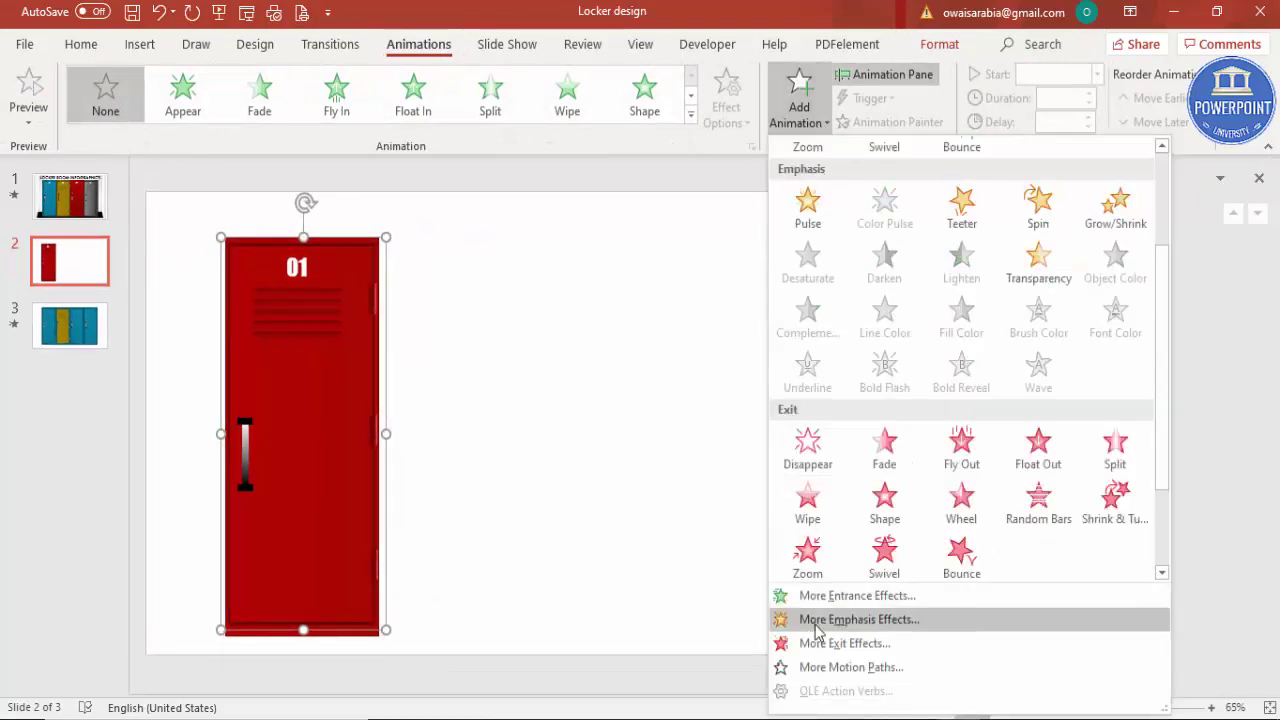
{"action": "left_click", "coordinate": [843, 643]}
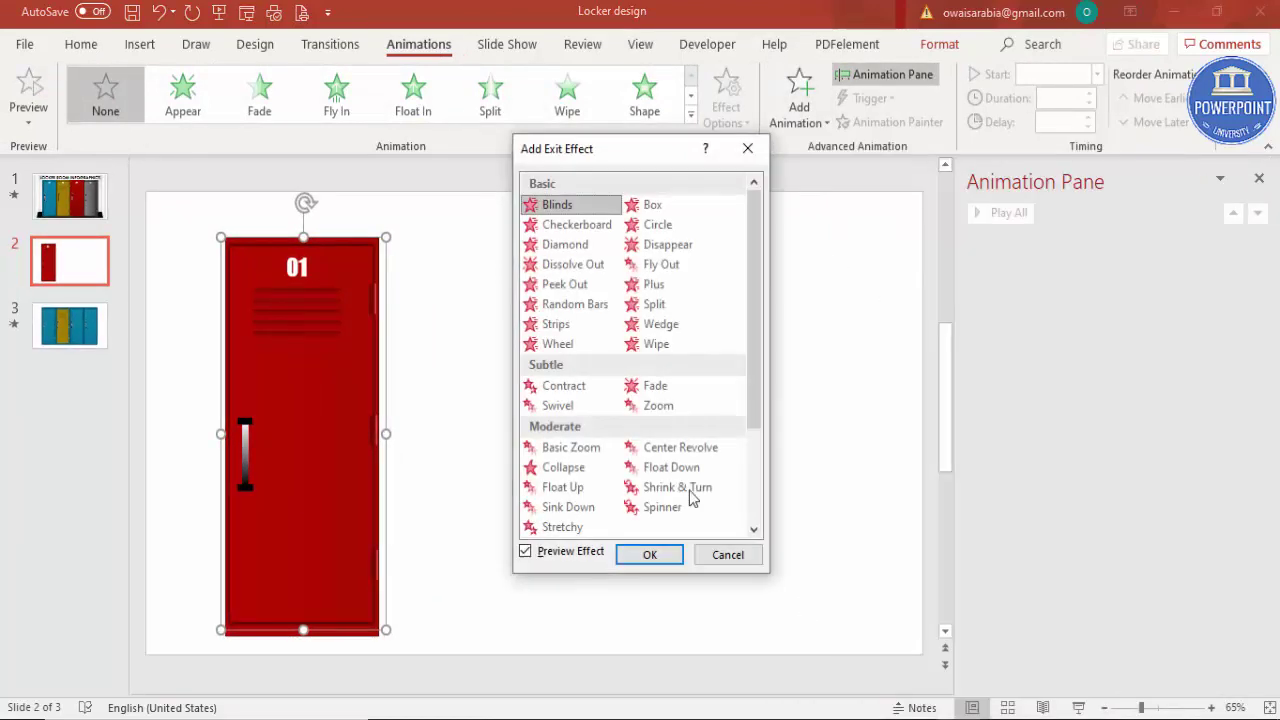
{"action": "left_click", "coordinate": [583, 472]}
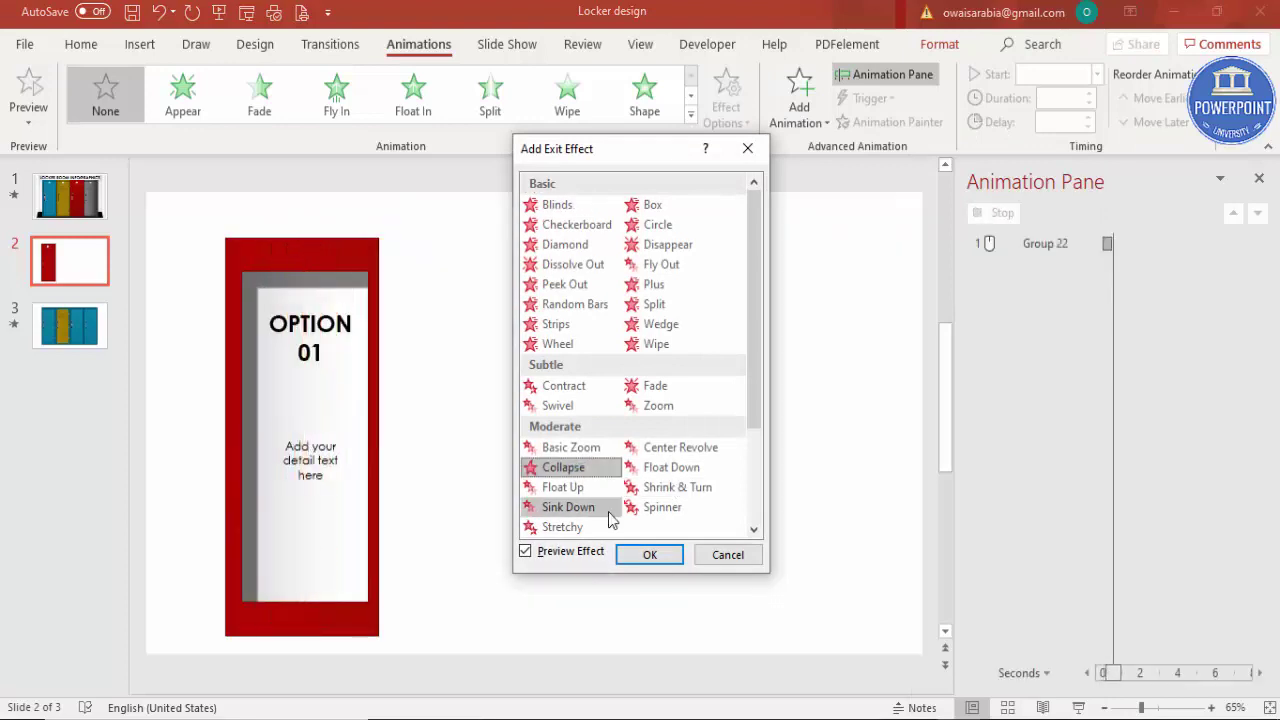
{"action": "left_click", "coordinate": [646, 556]}
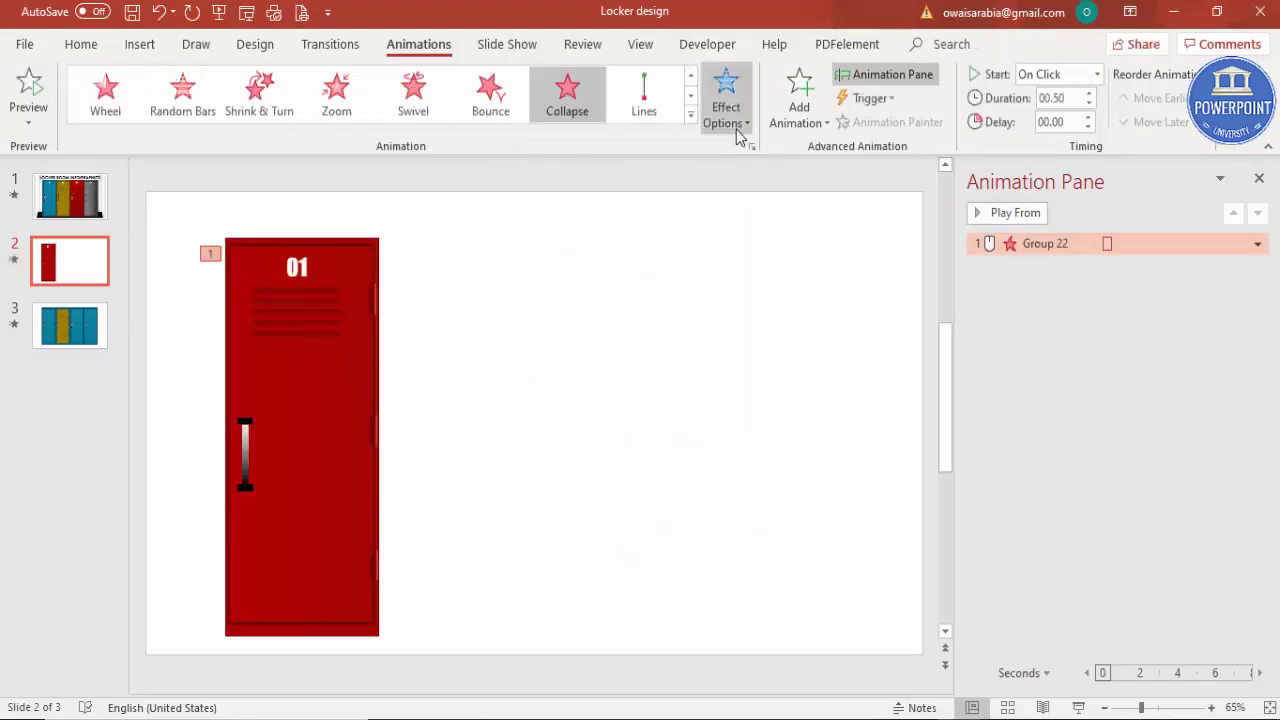
{"action": "left_click", "coordinate": [737, 128]}
{"action": "left_click", "coordinate": [754, 318]}
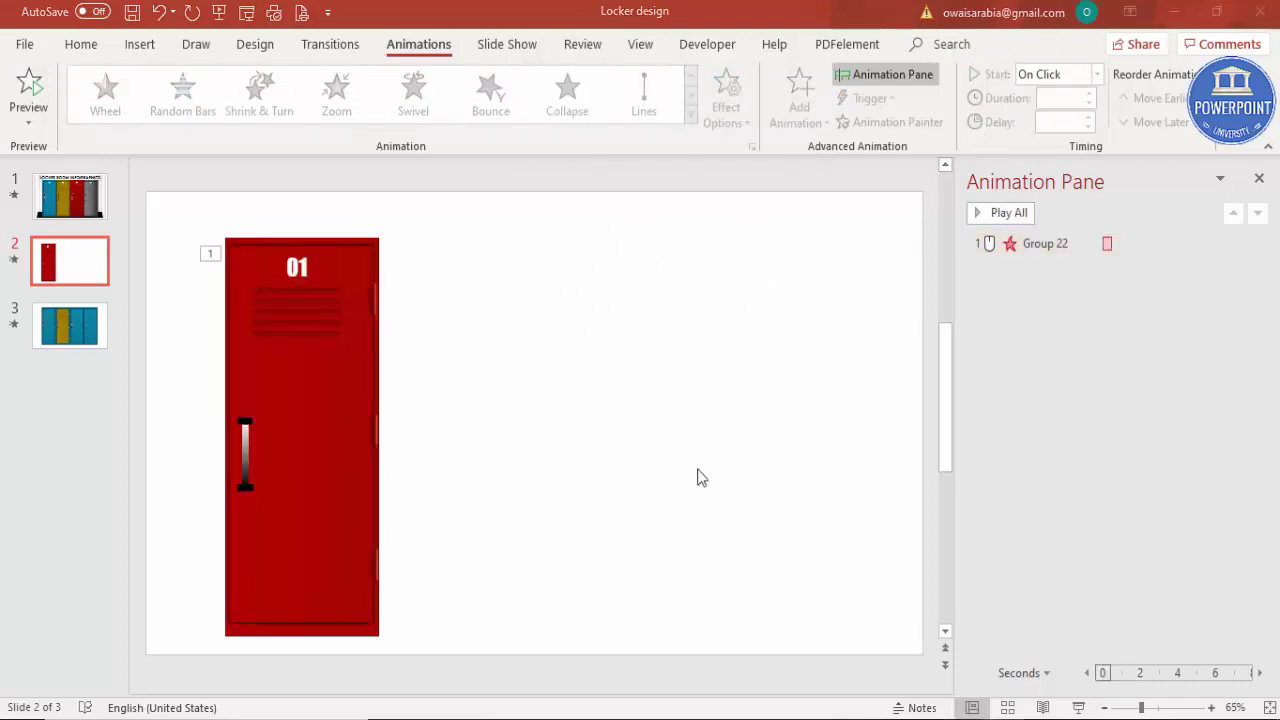
{"action": "left_click", "coordinate": [1008, 215]}
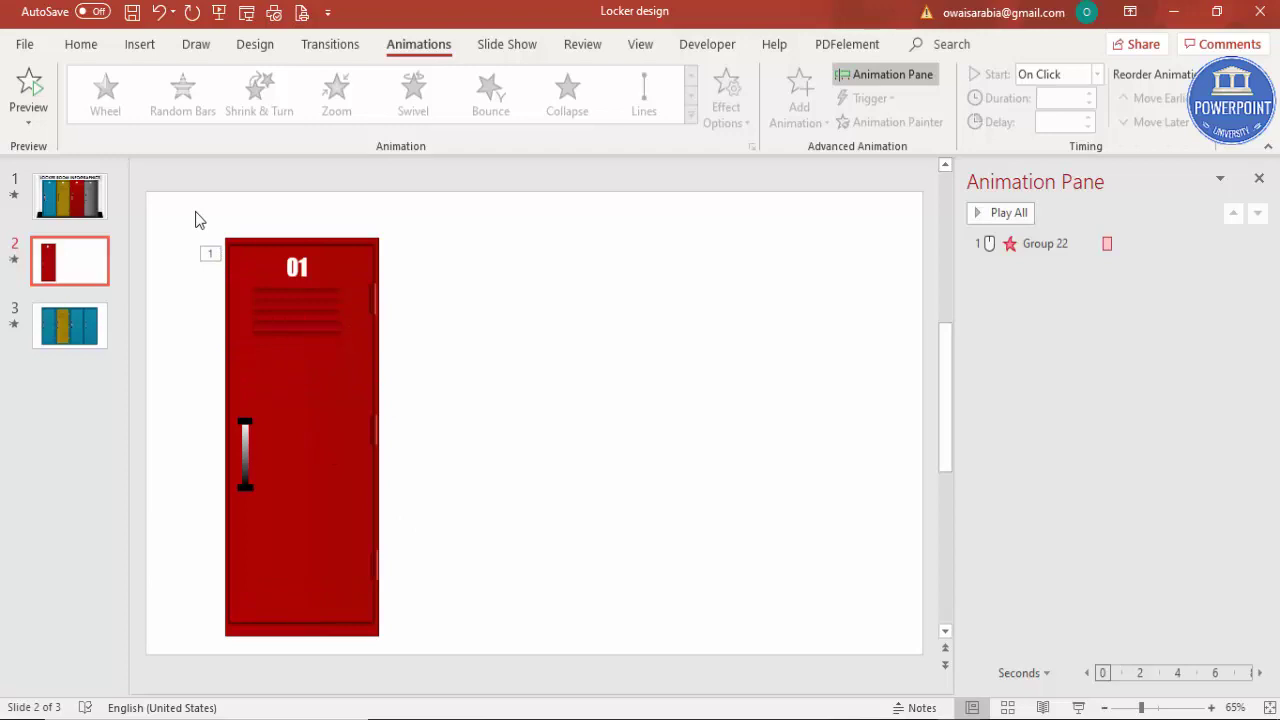
Step: Duplicate the animated locker group into side-by-side copies, then play the slide show
{"action": "left_click_drag", "start_coordinate": [175, 198], "coordinate": [437, 697]}
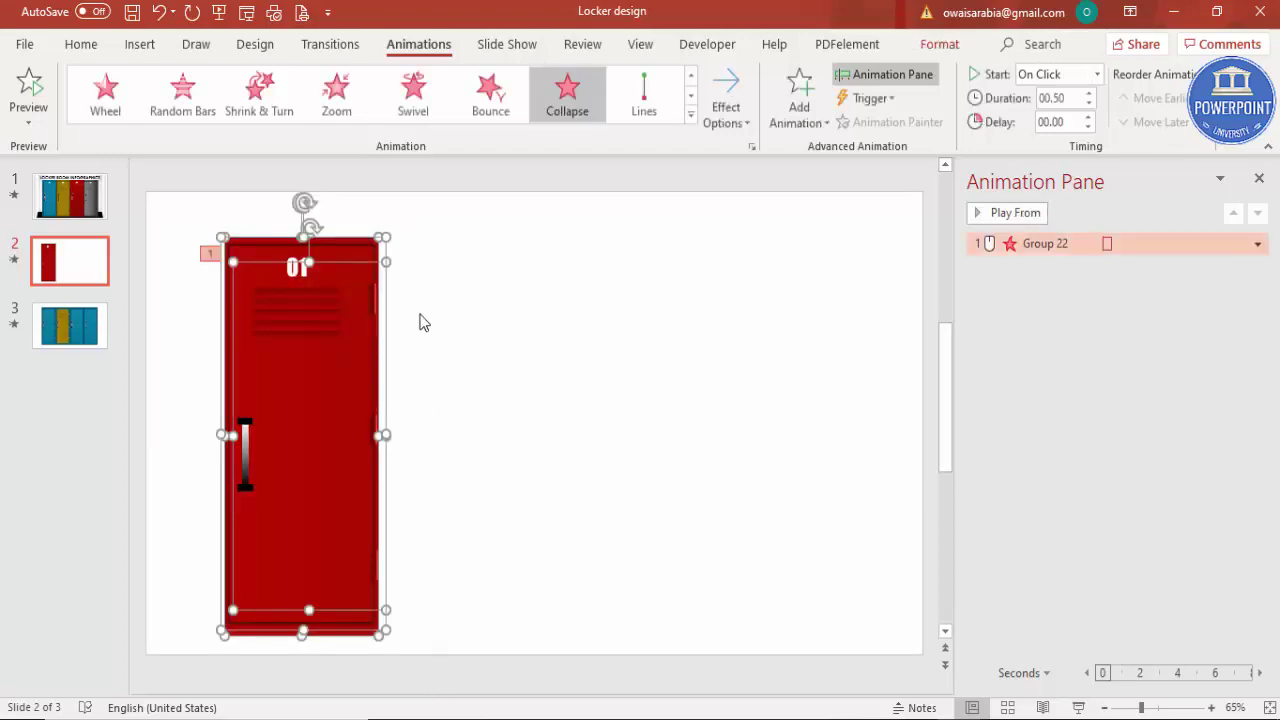
{"action": "key", "text": "ctrl+d"}
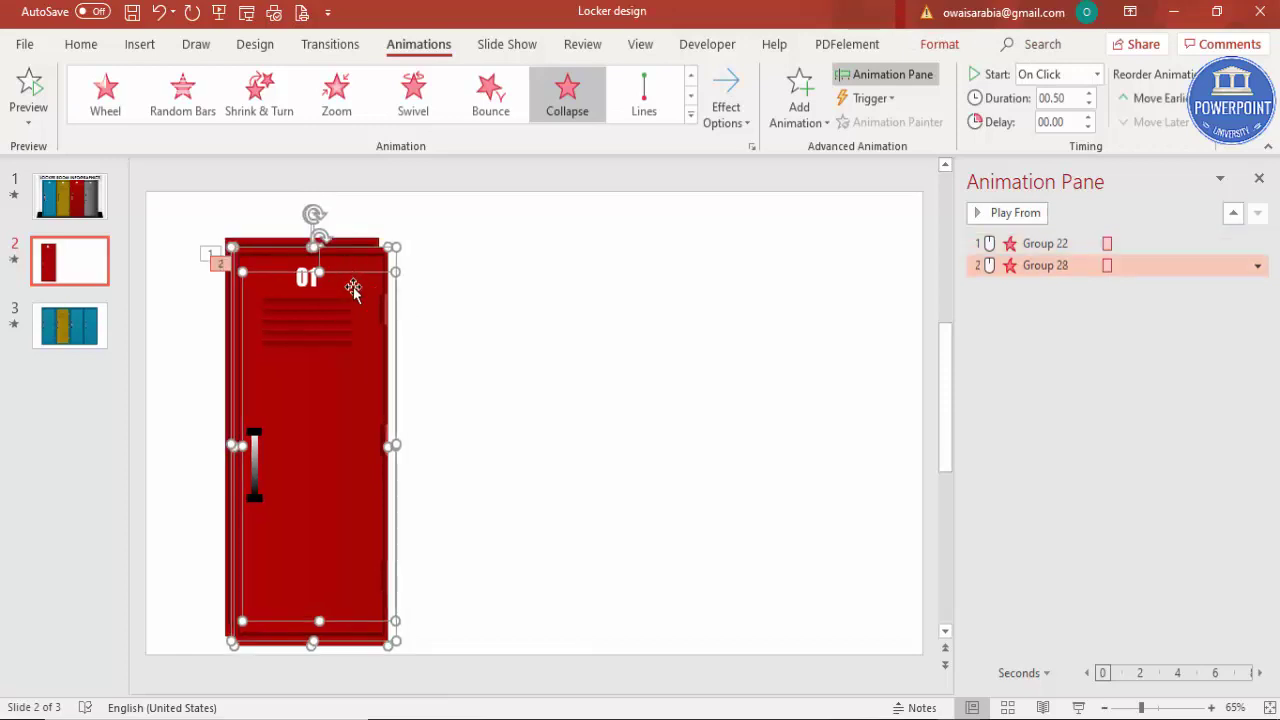
{"action": "left_click_drag", "start_coordinate": [354, 286], "coordinate": [500, 274]}
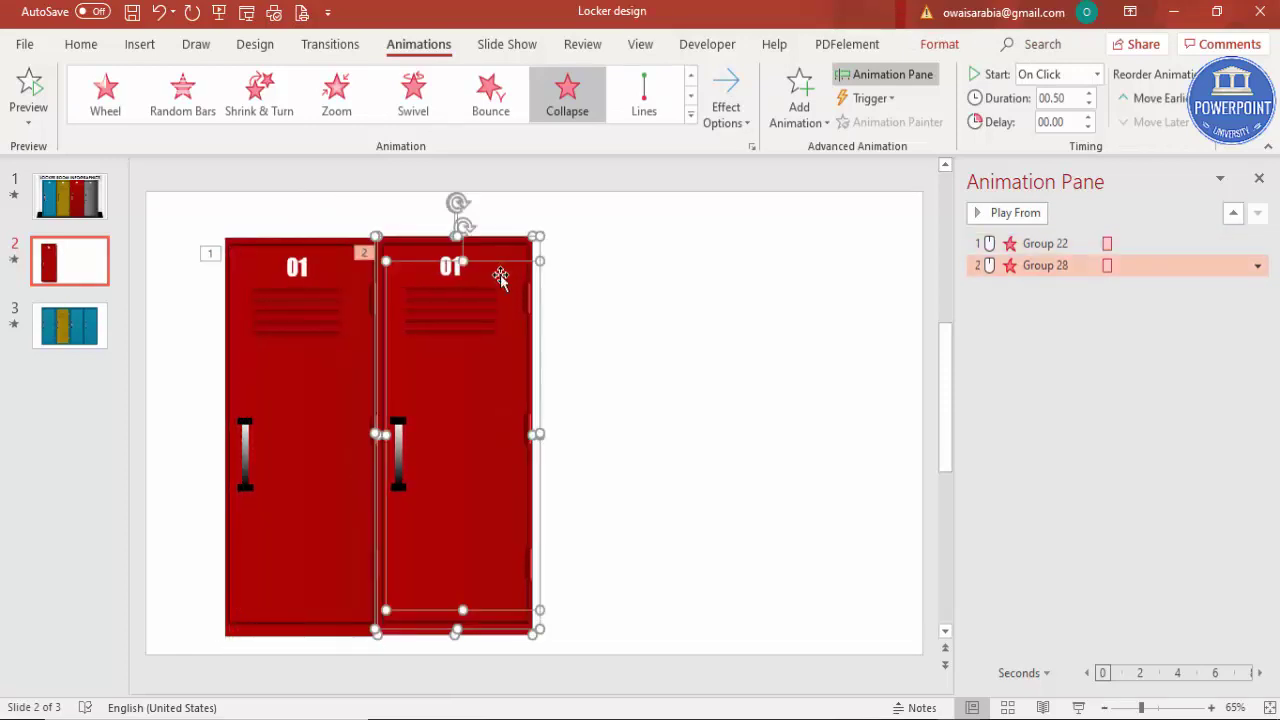
{"action": "key", "text": "ctrl+d"}
{"action": "key", "text": "ctrl+d"}
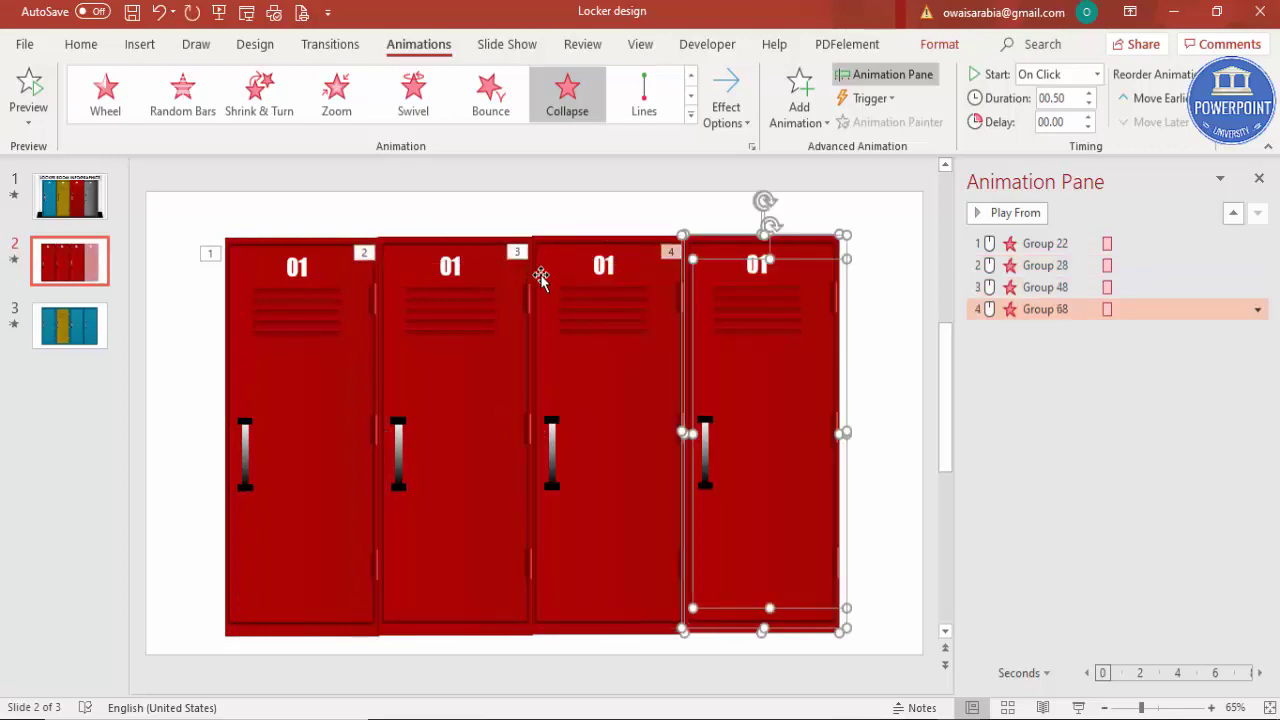
{"action": "left_click", "coordinate": [886, 334]}
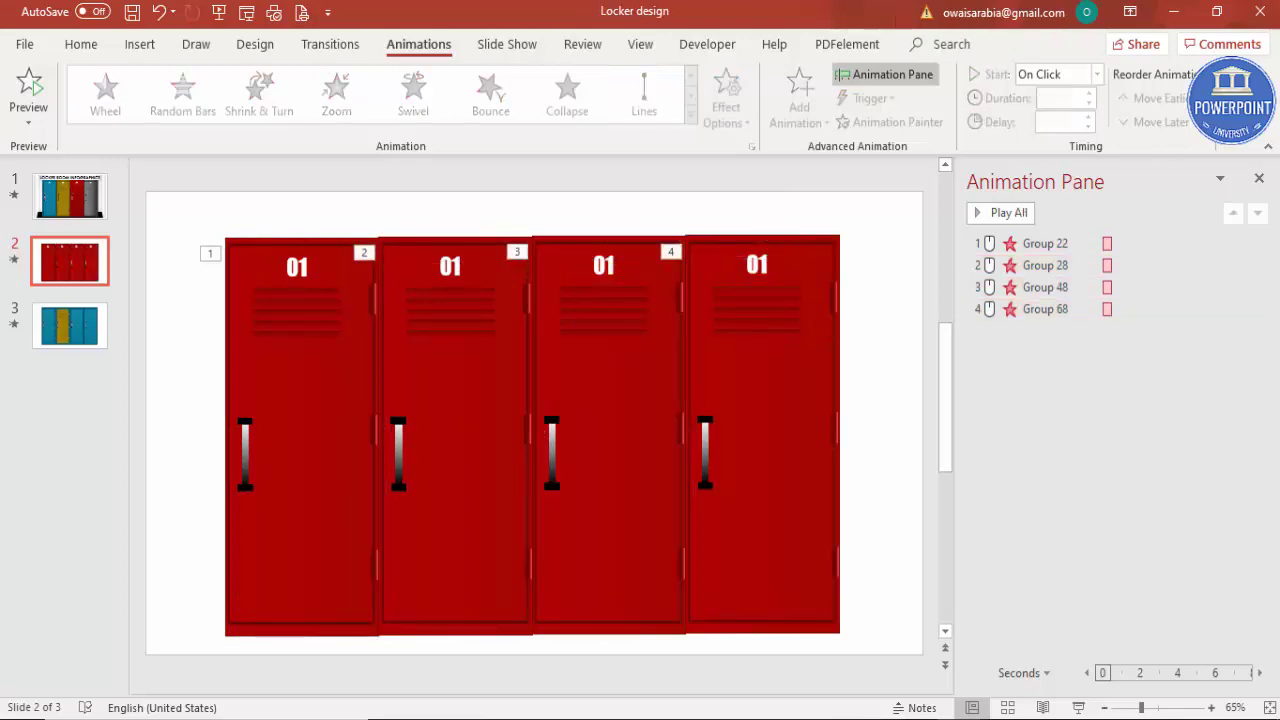
{"action": "left_click", "coordinate": [1078, 707]}
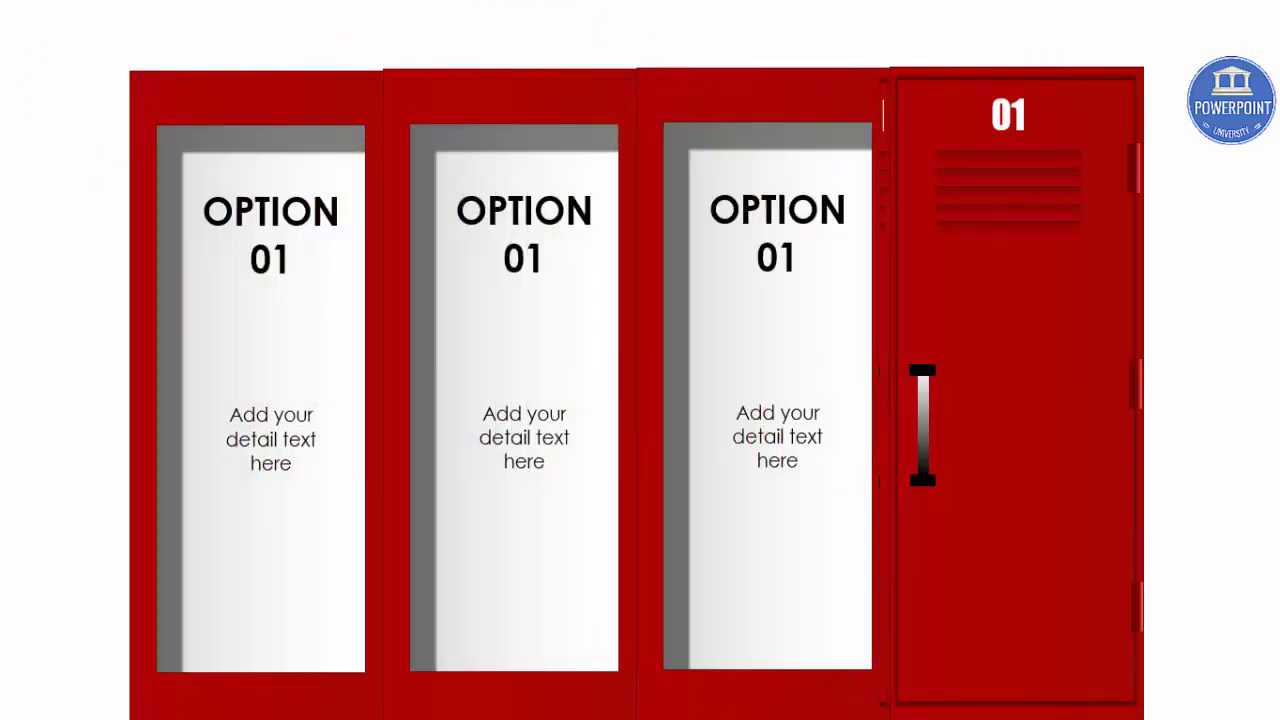
Step: End the slide show test and close the Animation Pane
{"action": "key", "text": "Escape"}
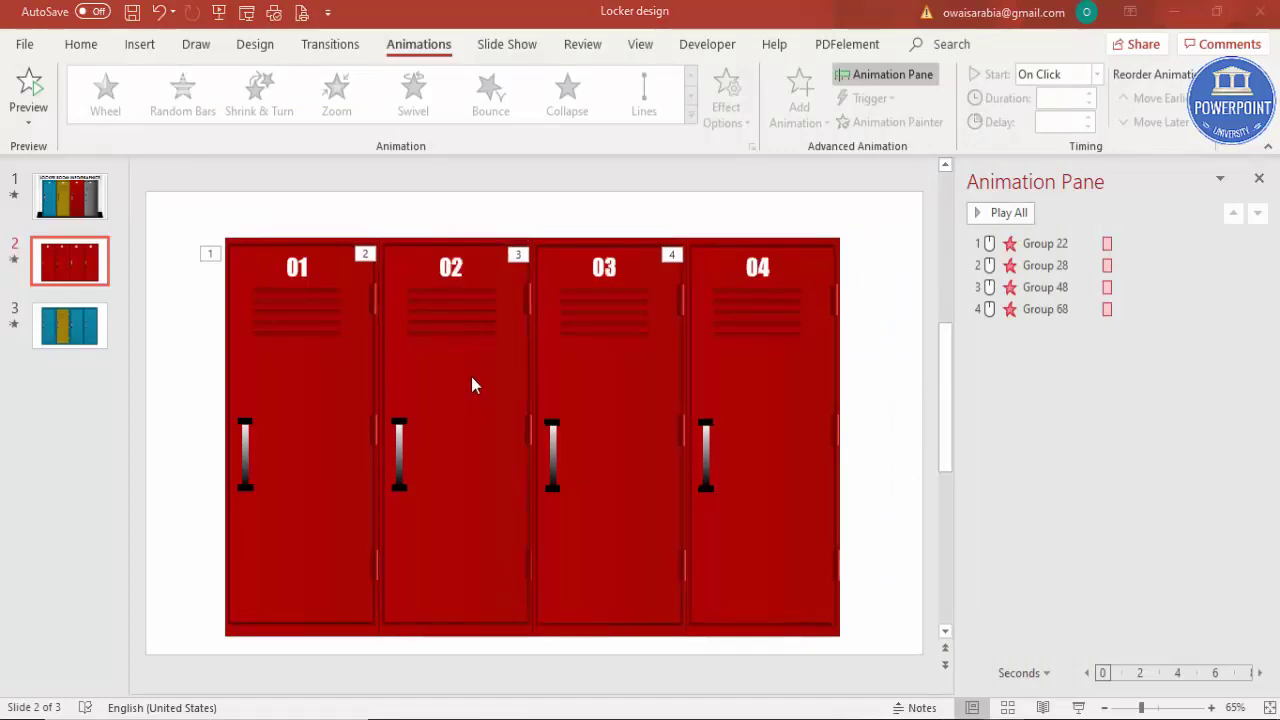
{"action": "left_click", "coordinate": [1259, 180]}
Step: Using the Selection Pane, change locker 02's hidden panel text to OPTION 02
{"action": "left_click", "coordinate": [90, 50]}
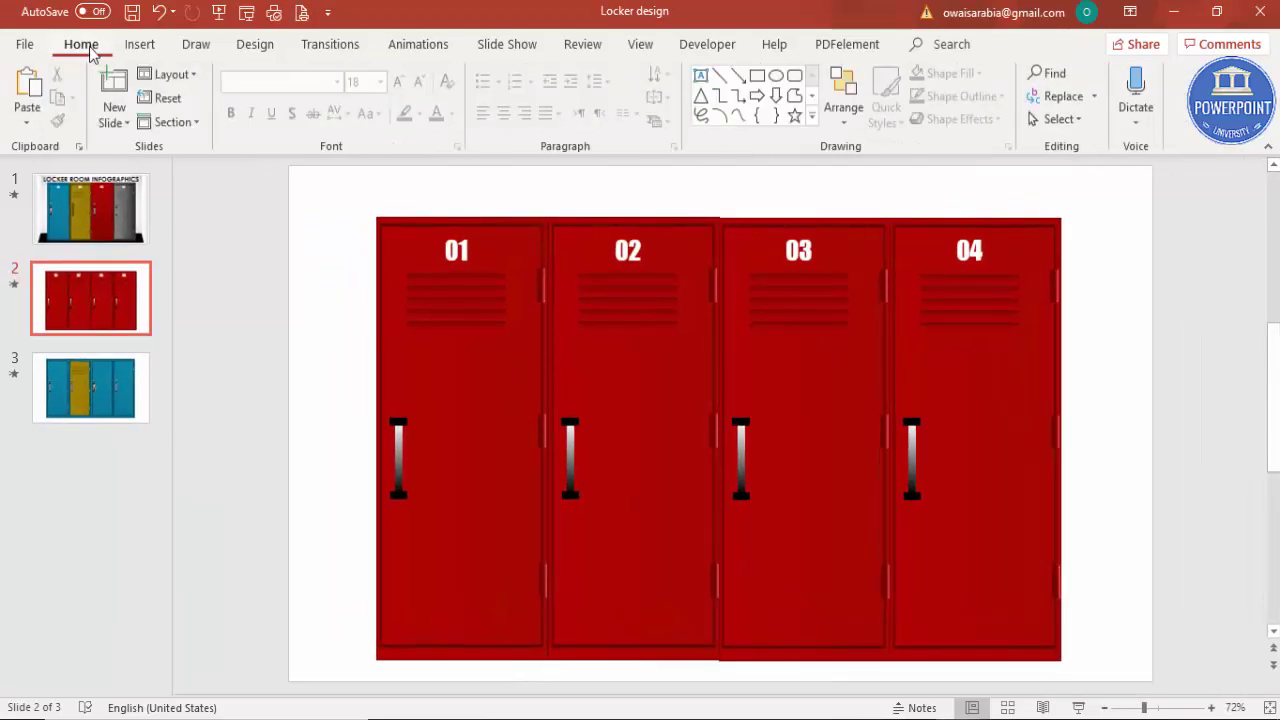
{"action": "left_click", "coordinate": [1058, 119]}
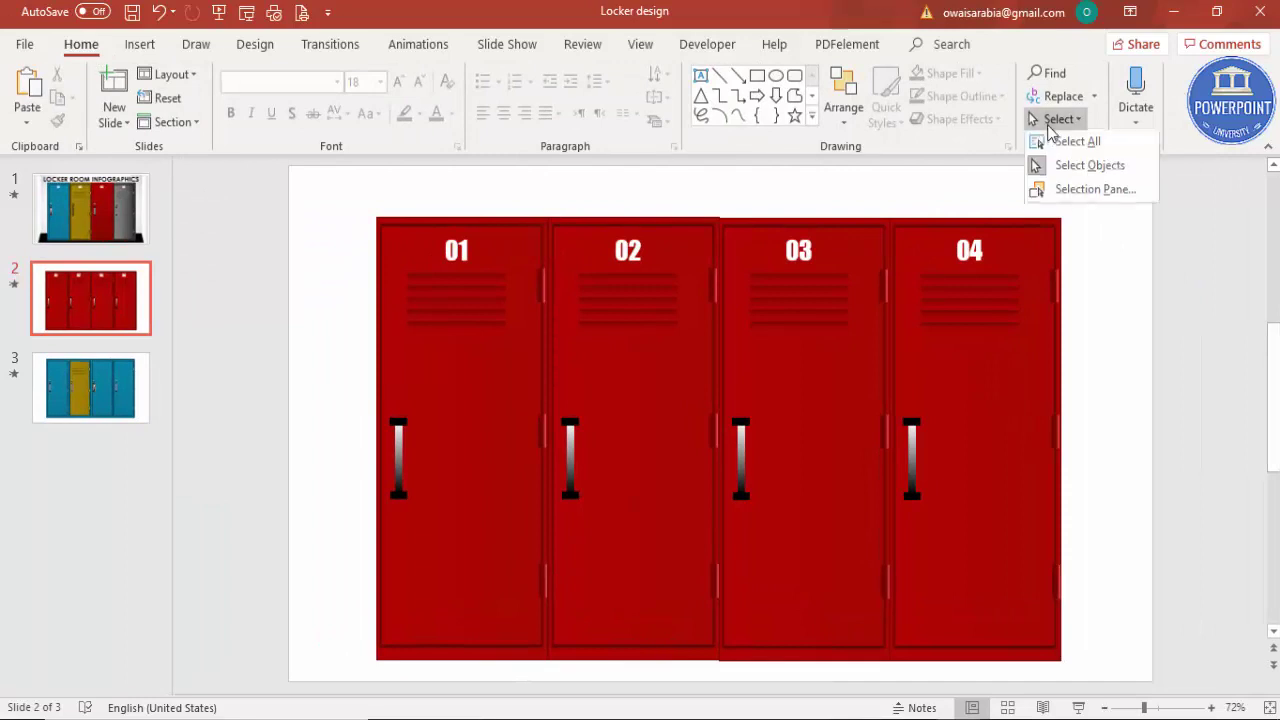
{"action": "left_click", "coordinate": [1088, 189]}
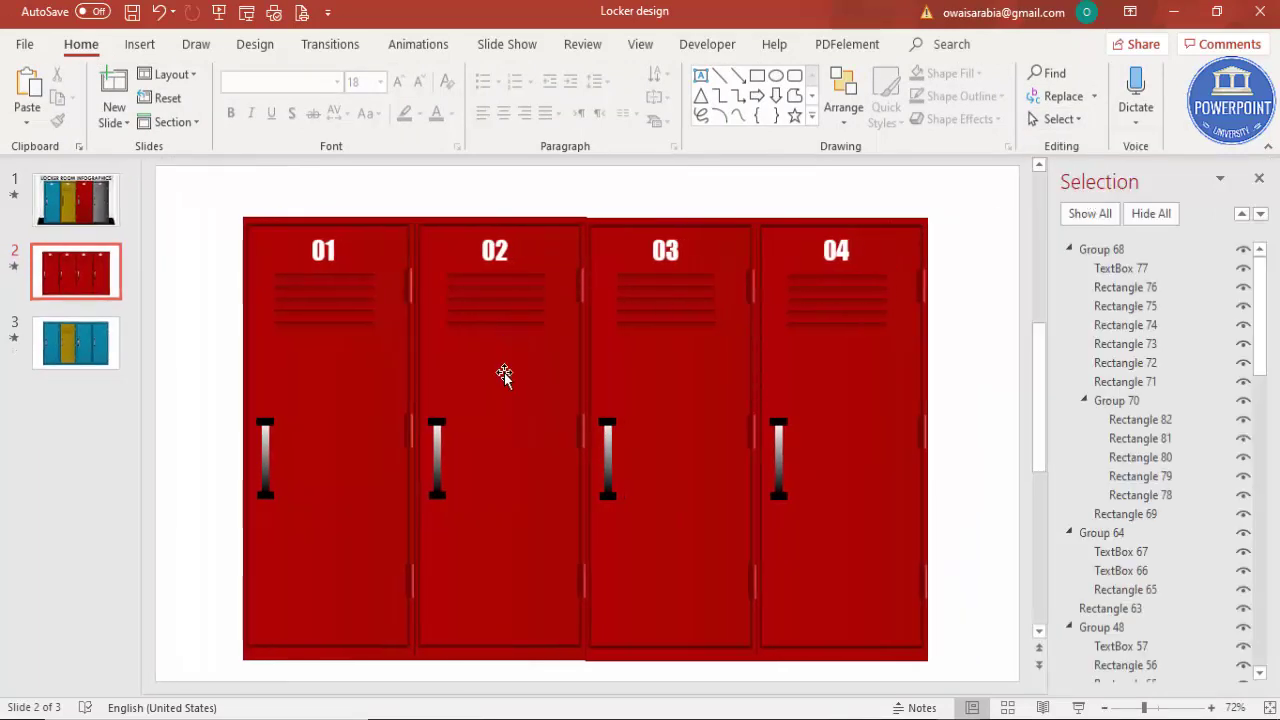
{"action": "left_click", "coordinate": [504, 374]}
{"action": "left_click_drag", "start_coordinate": [1262, 373], "coordinate": [1264, 563]}
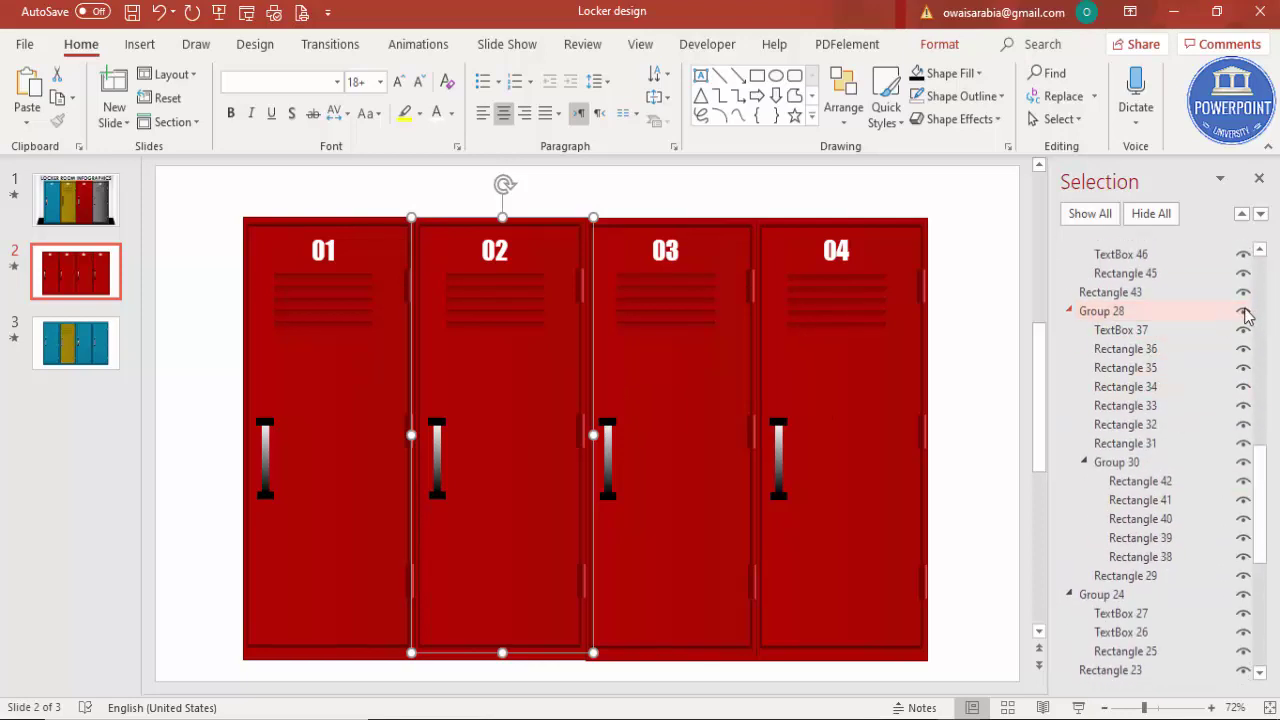
{"action": "left_click", "coordinate": [1245, 316]}
{"action": "left_click", "coordinate": [512, 345]}
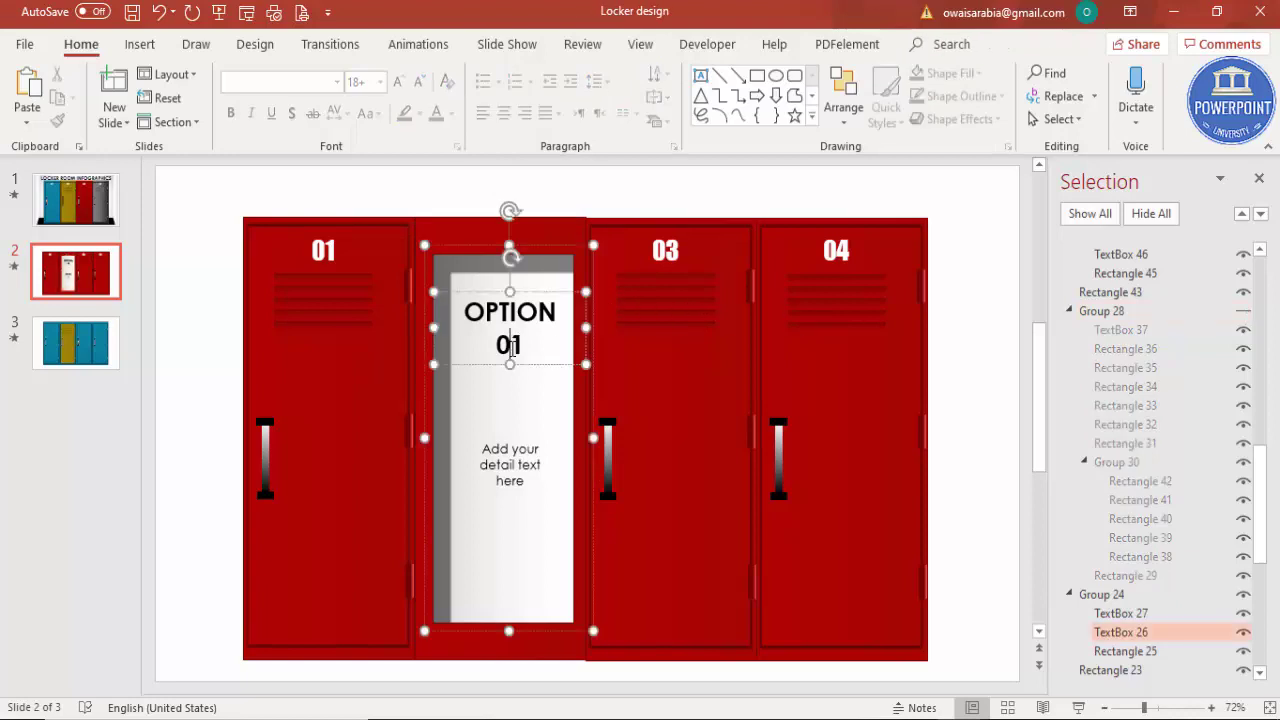
{"action": "key", "text": "BackSpace"}
{"action": "type", "text": "2"}
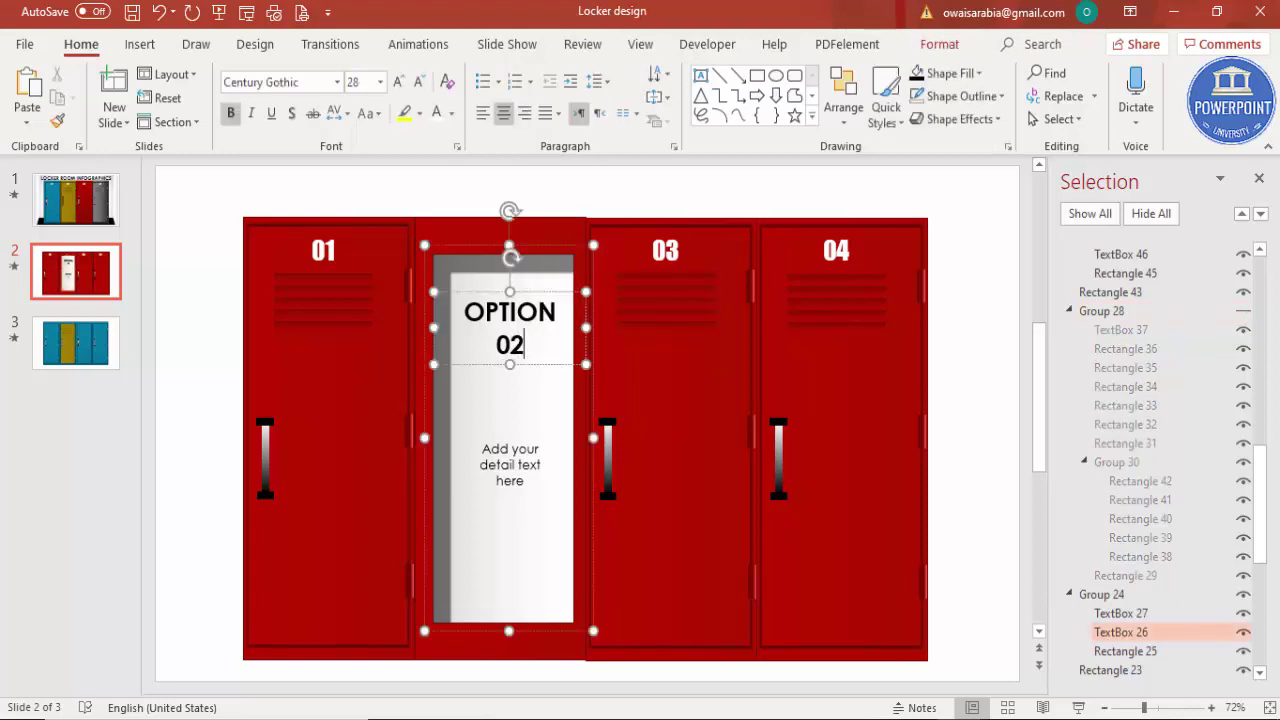
{"action": "left_click", "coordinate": [1245, 316]}
Step: Hide locker 03's door and change its panel text to OPTION 03
{"action": "left_click", "coordinate": [694, 380]}
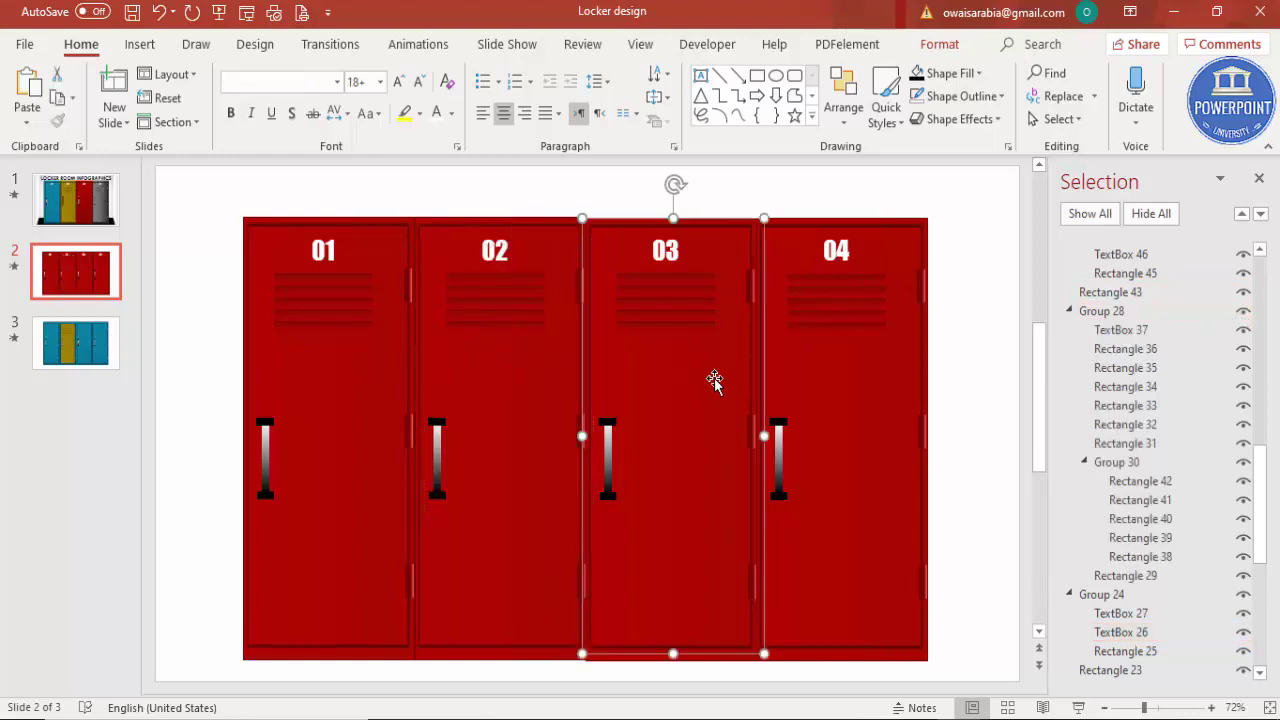
{"action": "left_click_drag", "start_coordinate": [1260, 509], "coordinate": [1237, 373]}
{"action": "left_click", "coordinate": [1242, 390]}
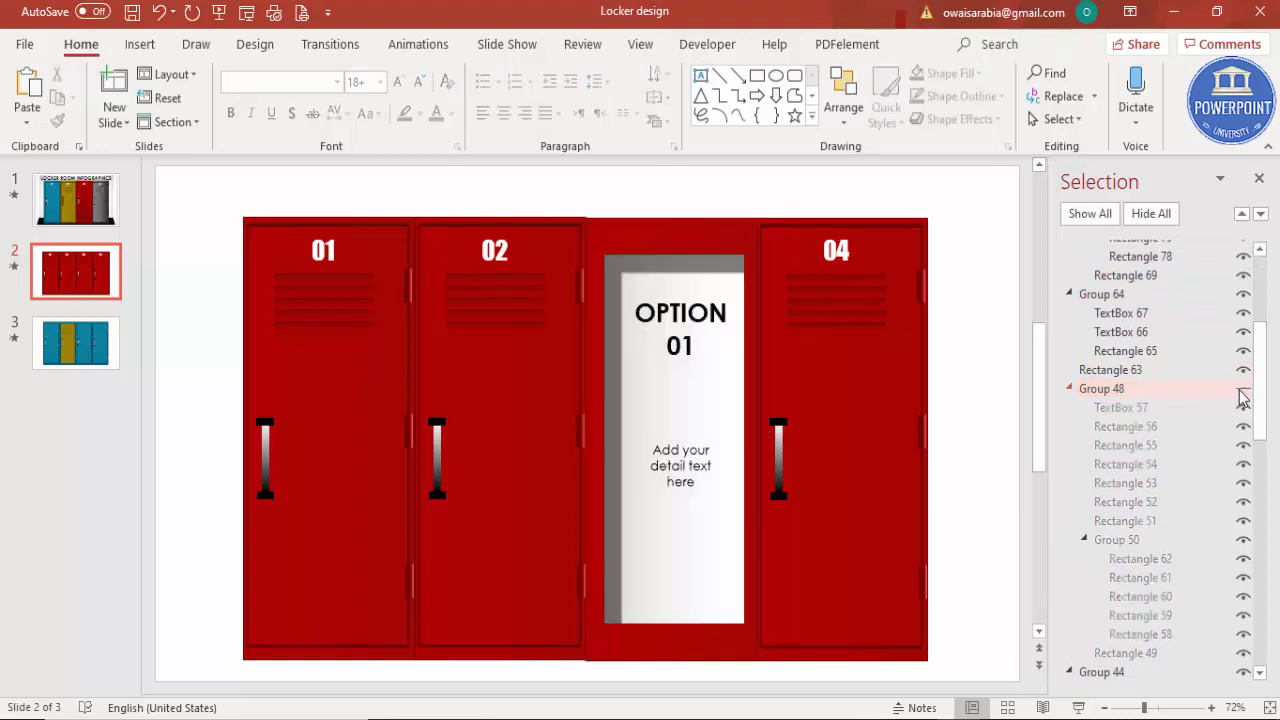
{"action": "left_click", "coordinate": [686, 345]}
{"action": "key", "text": "BackSpace"}
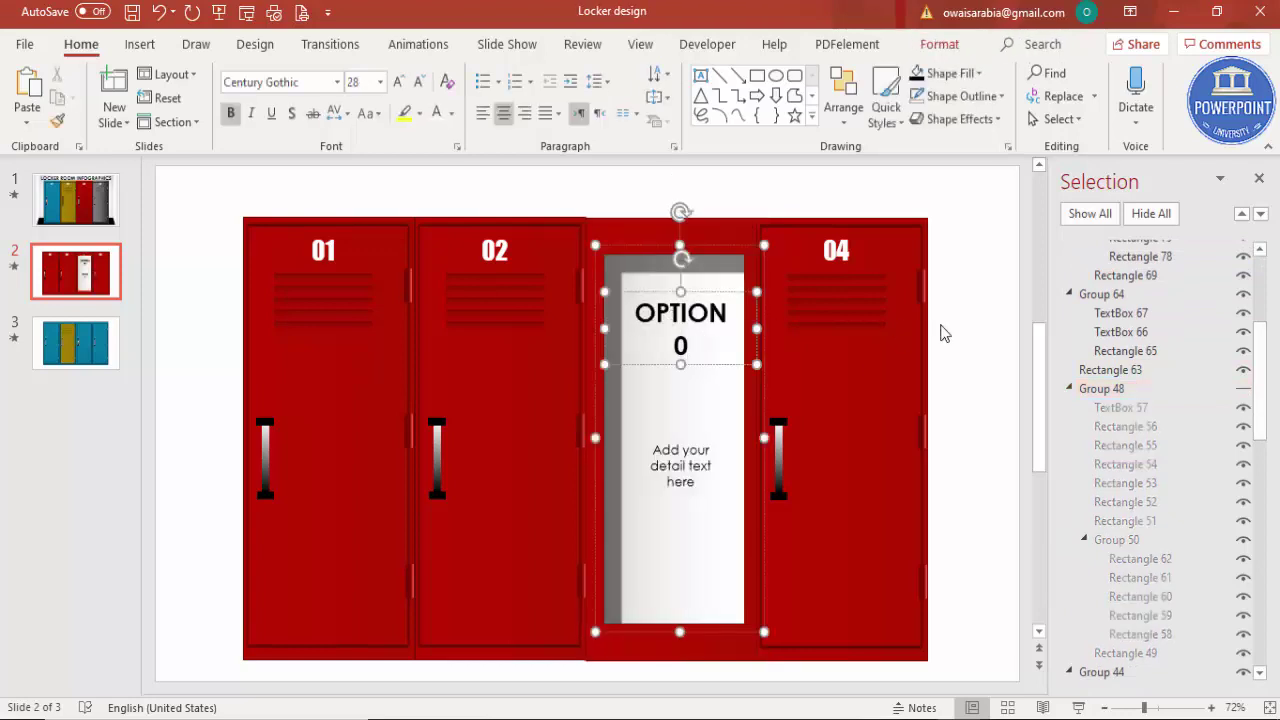
{"action": "type", "text": "3"}
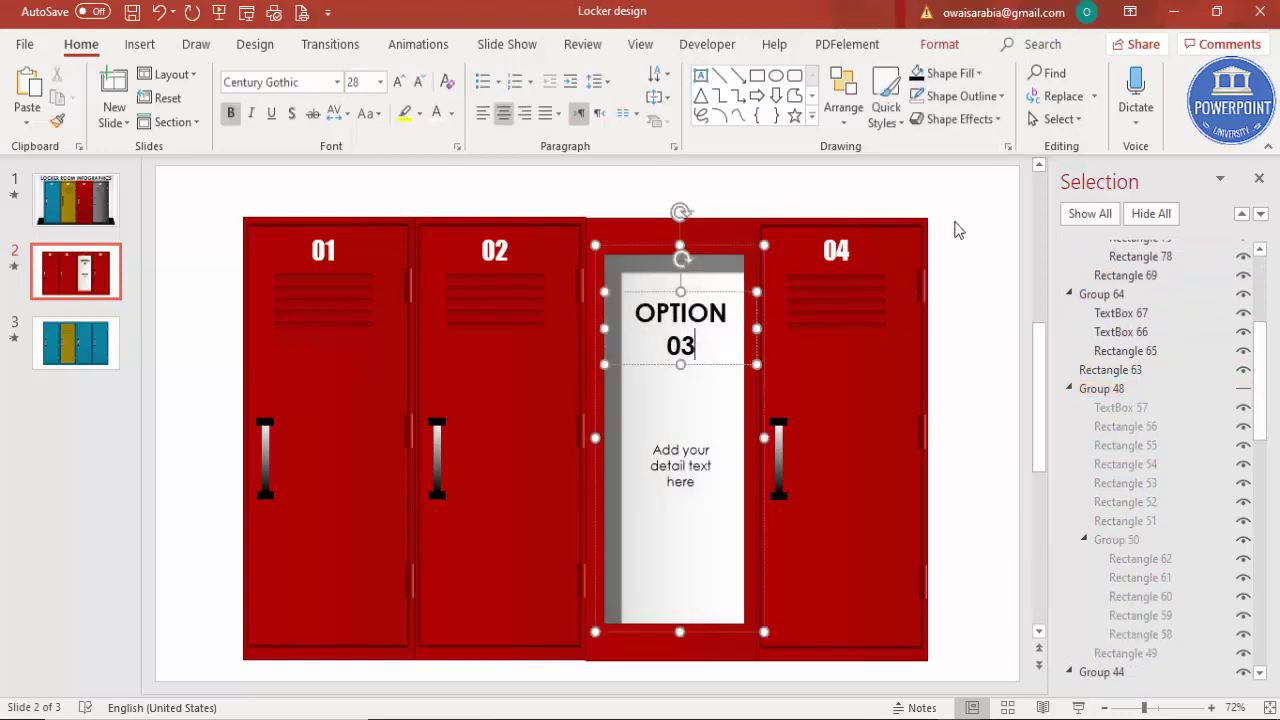